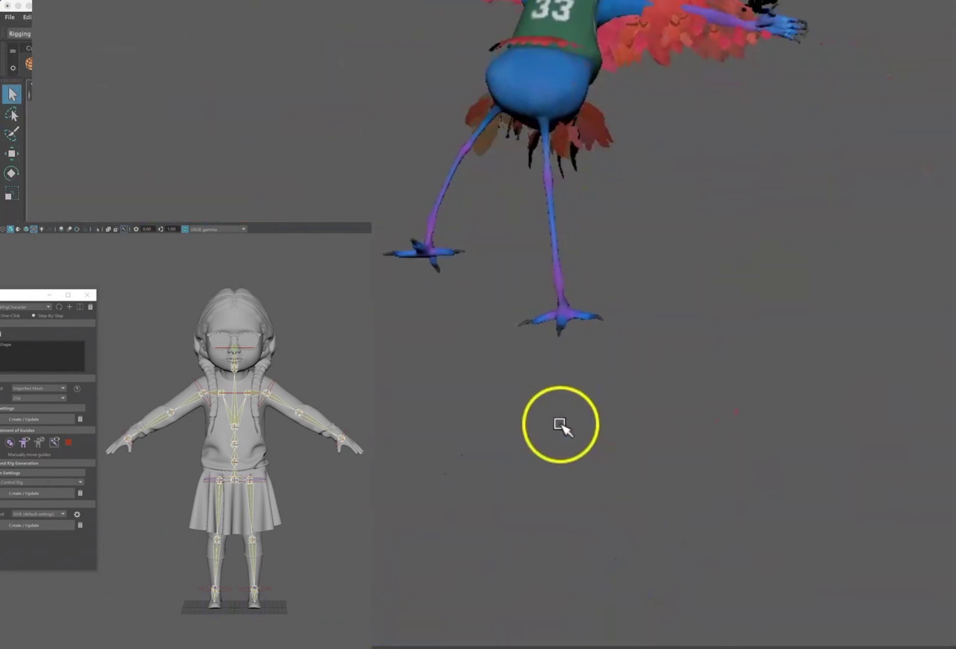
left_click_drag(626, 403, 665, 385, "alt")
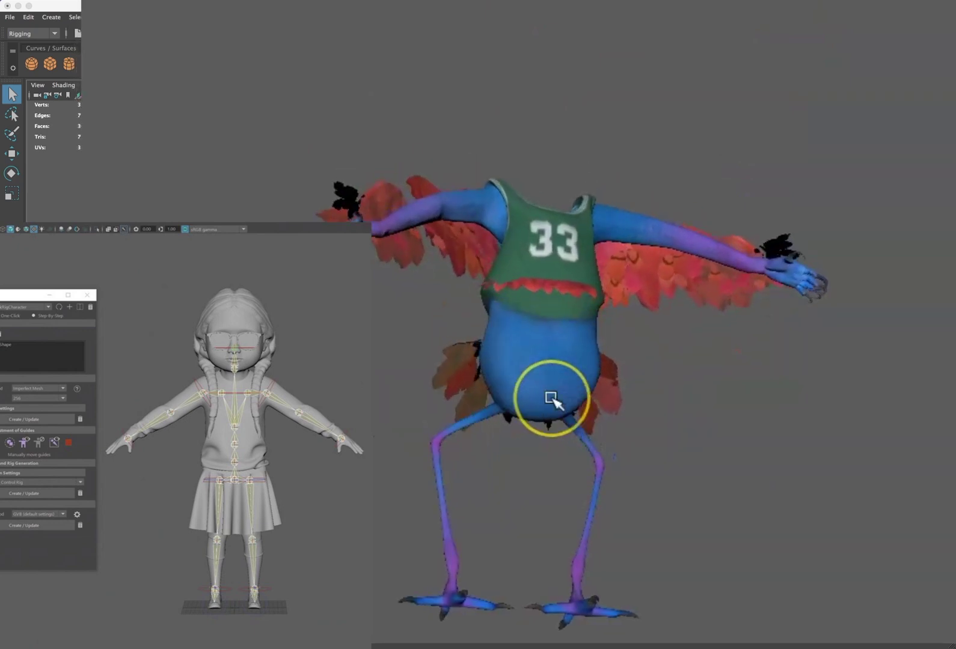
left_click_drag(572, 397, 523, 342, "alt")
left_click(520, 356)
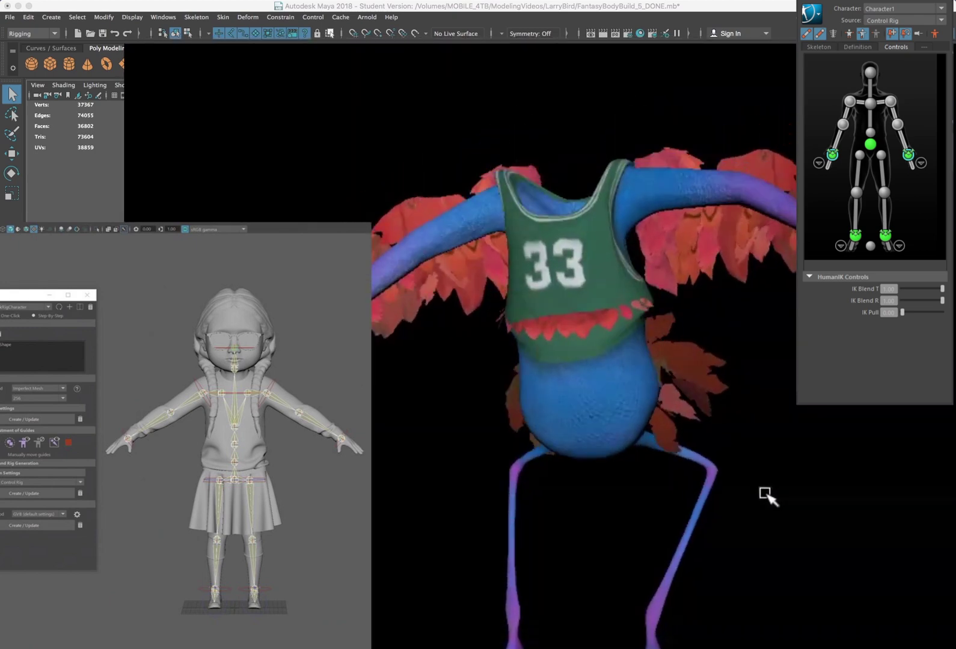
left_click_drag(738, 509, 461, 484, "alt")
left_click(518, 459)
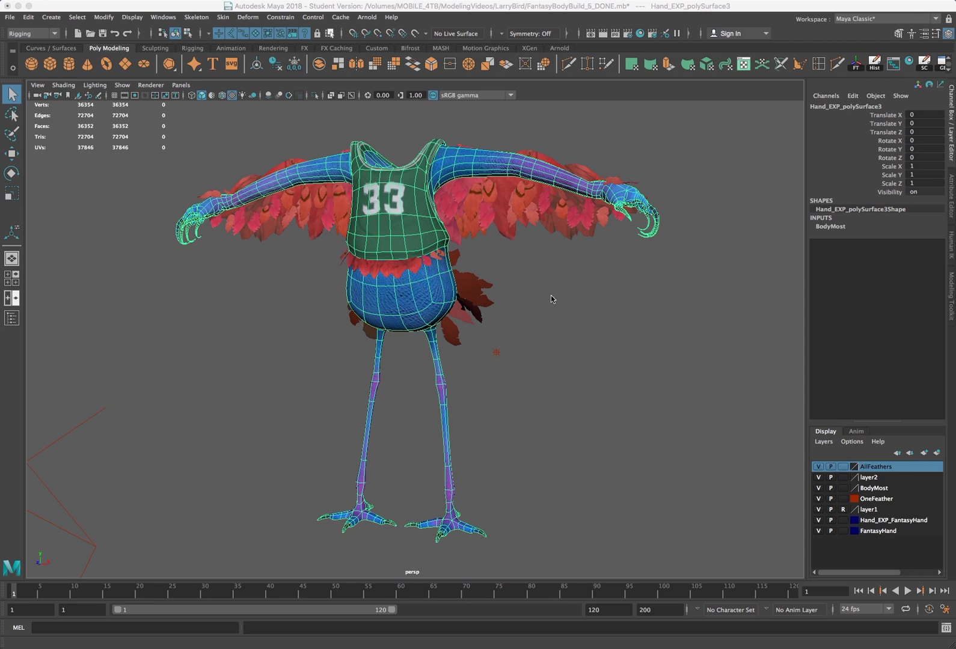
Hide the AllFeathers layer and display the body untextured and smooth shaded with Wireframe on Shaded enabled.
left_click(818, 467)
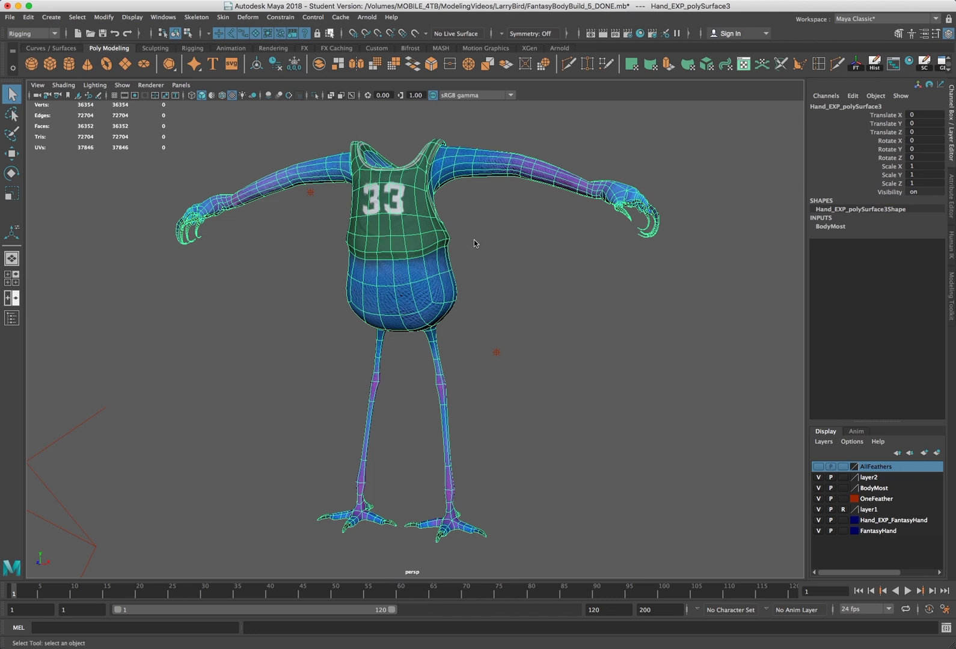
key("5")
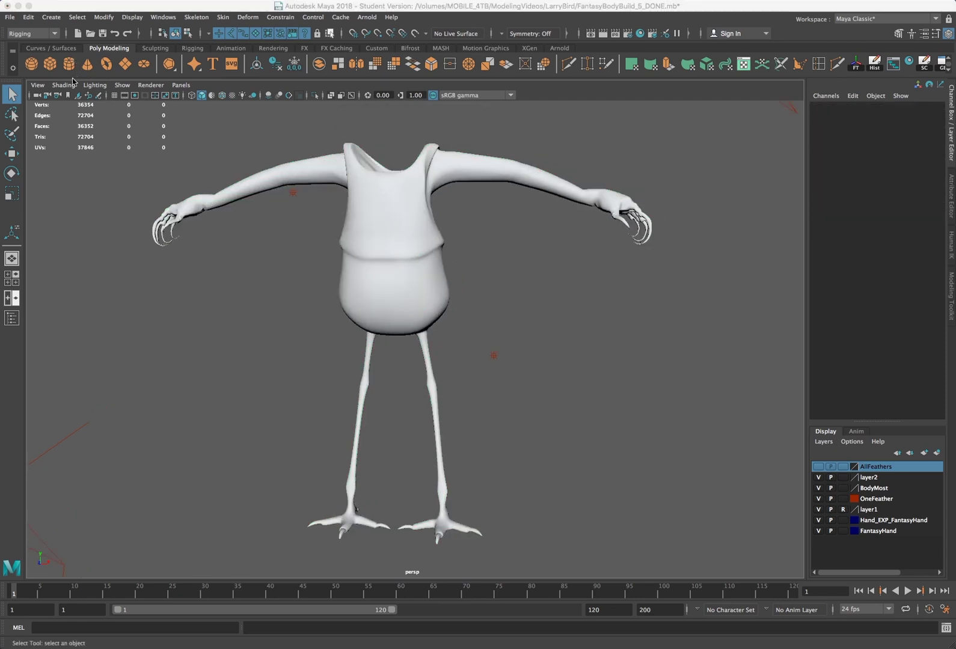
left_click(68, 93)
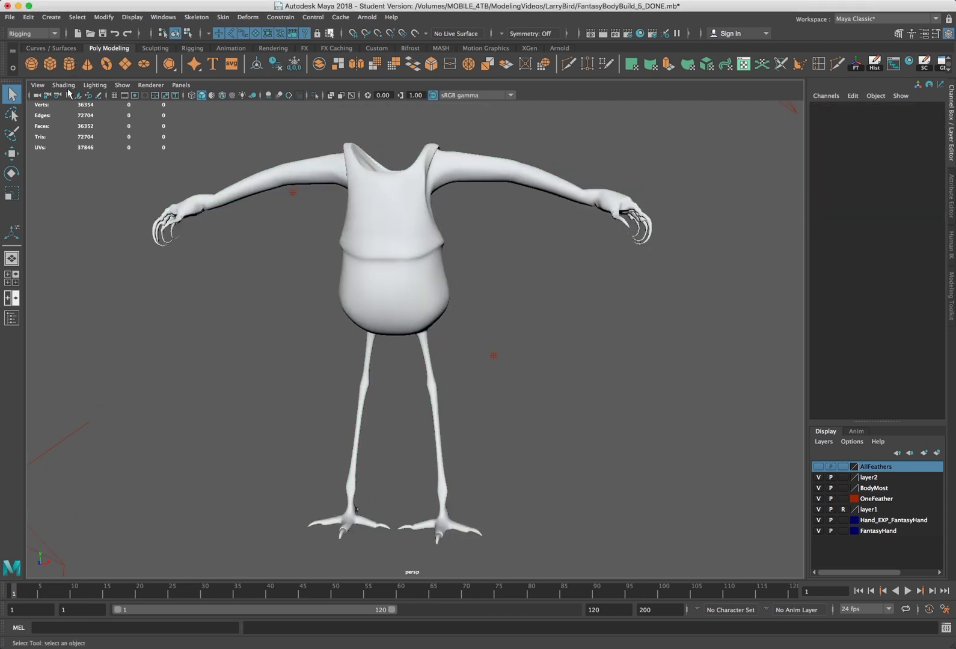
left_click(69, 86)
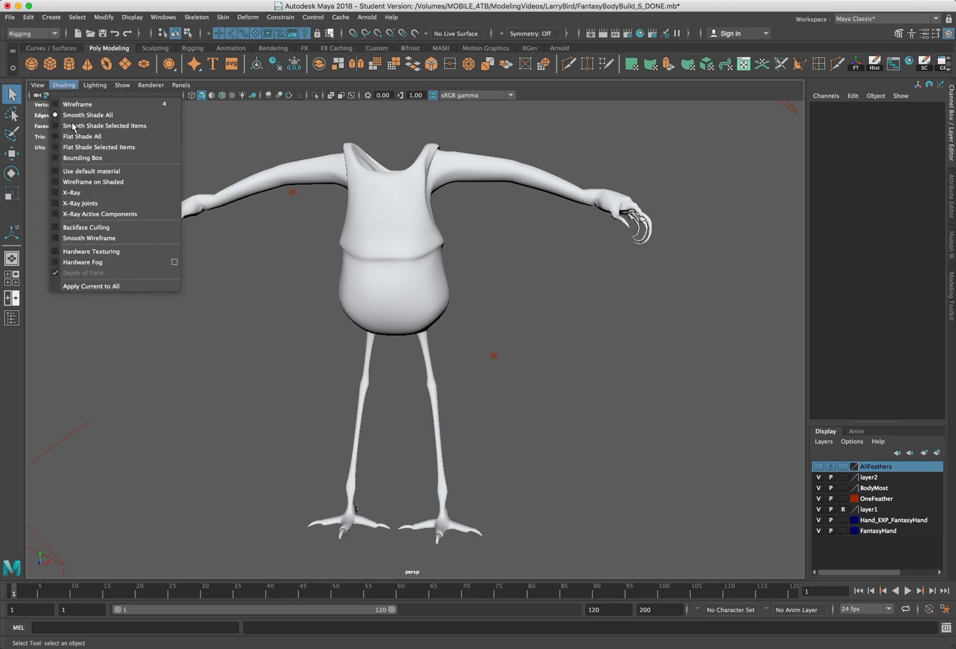
left_click(79, 183)
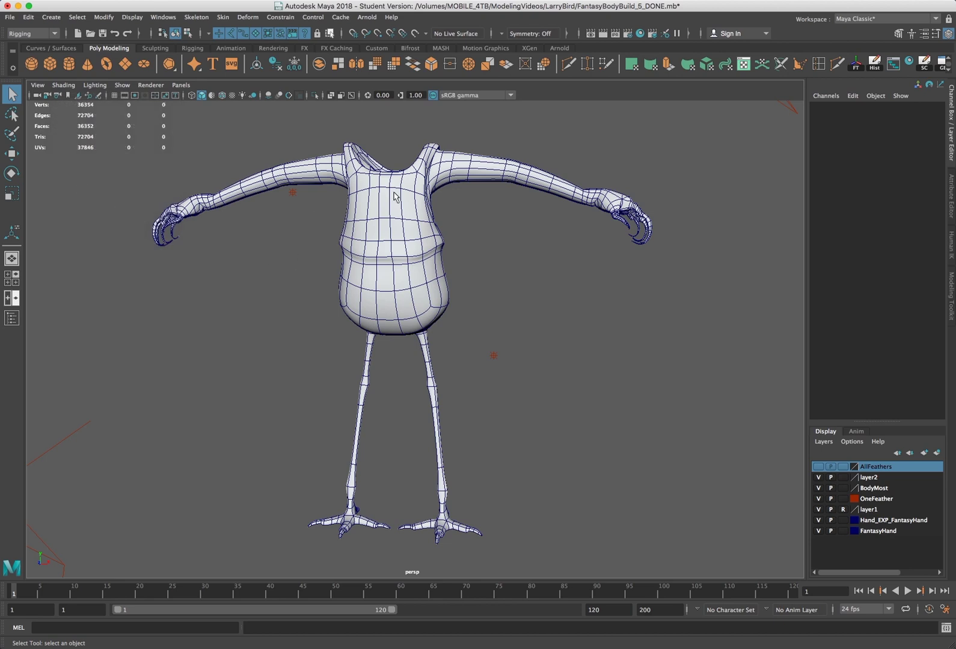
left_click_drag(396, 204, 416, 212, "alt")
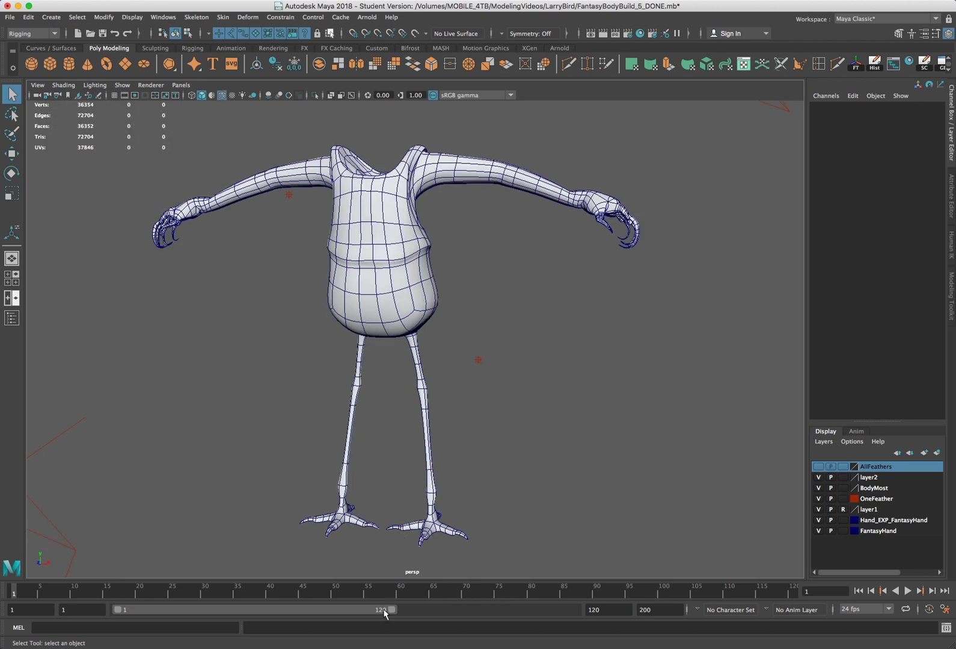
Select the bird's body mesh and open the Quick Rig tool.
left_click(202, 197)
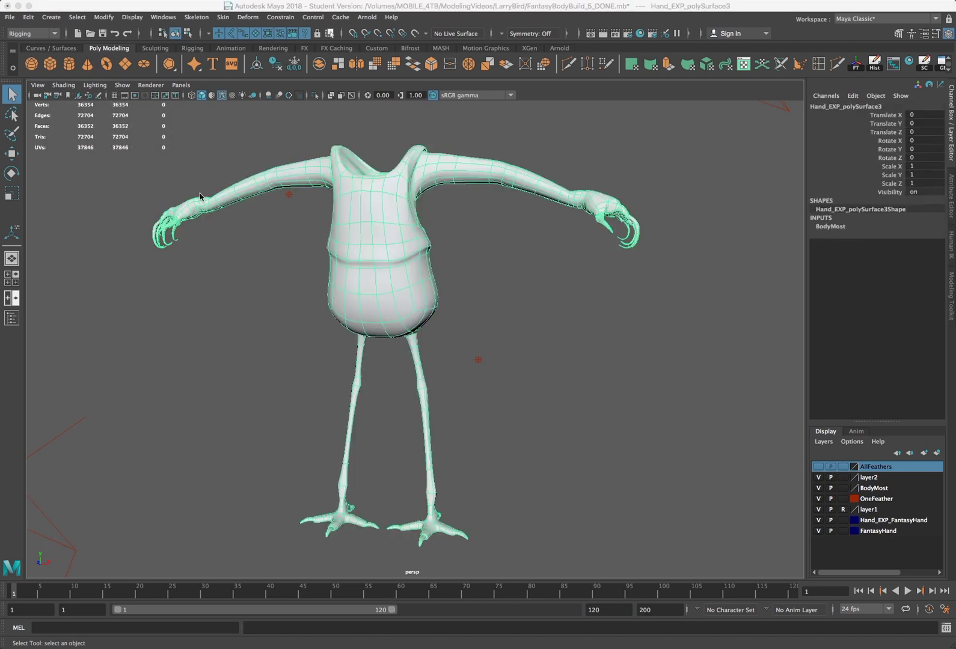
left_click(55, 38)
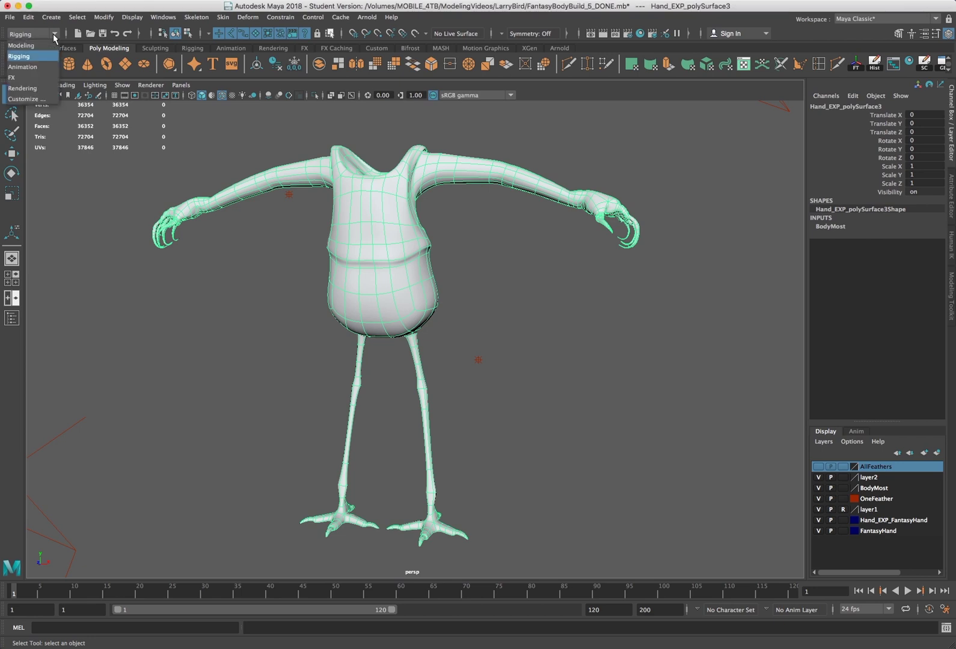
left_click(39, 4)
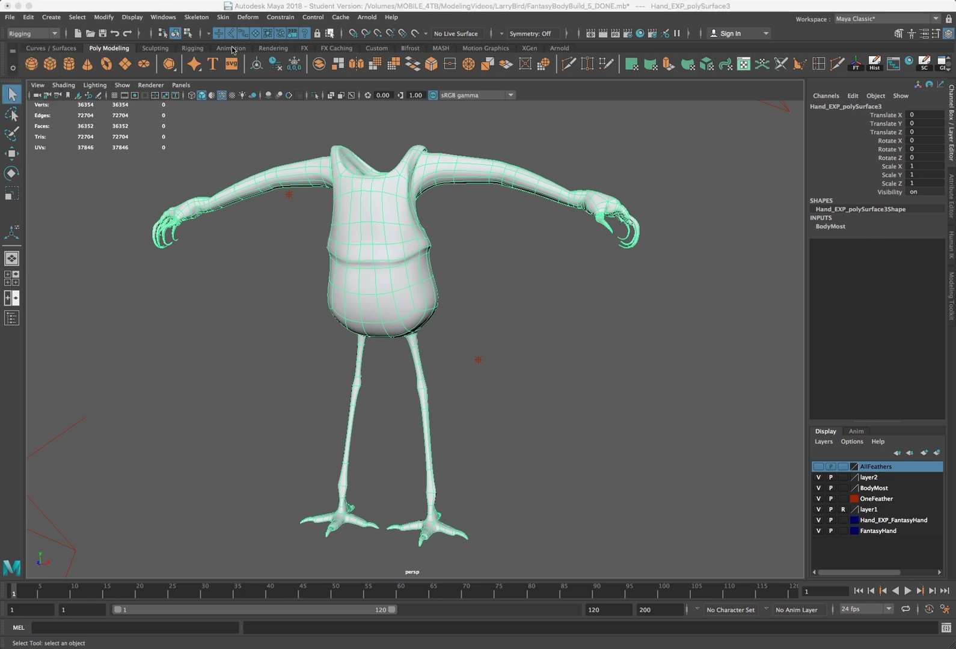
left_click(203, 21)
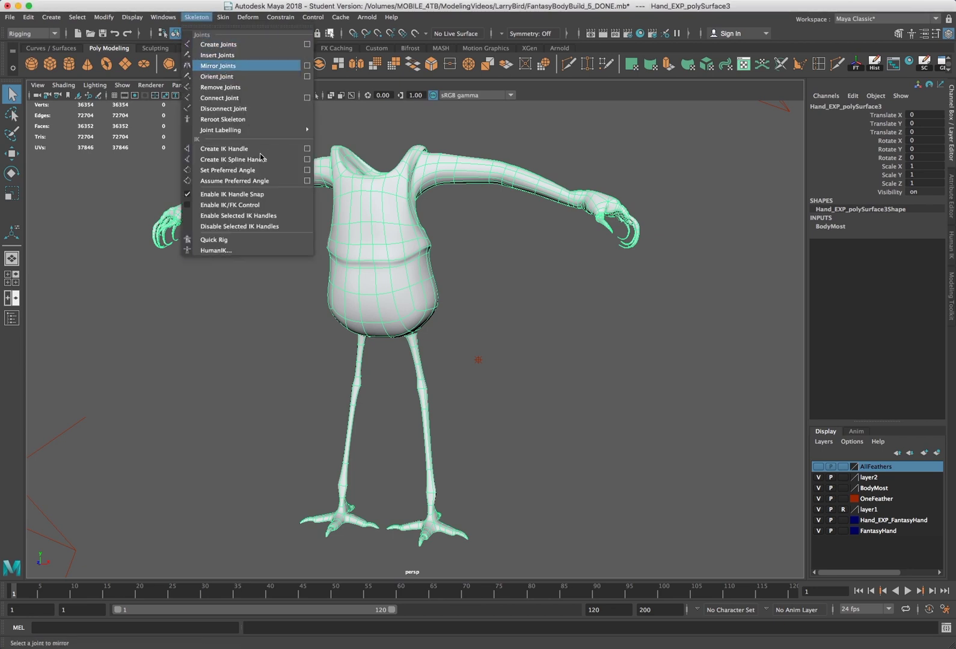
left_click(240, 240)
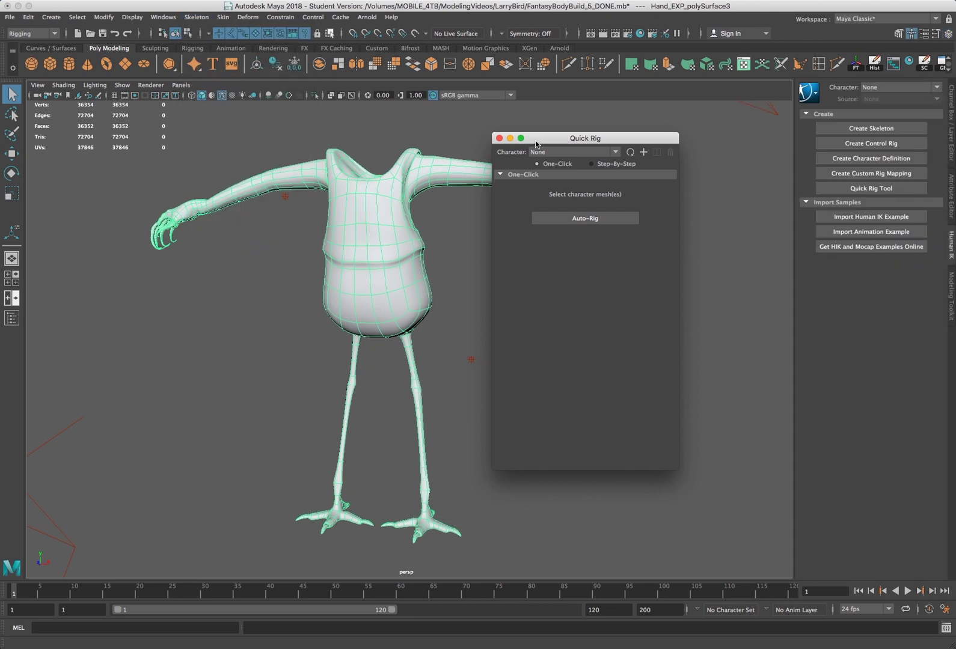
Auto-rig the selected body mesh with Quick Rig's One-Click option, keeping the Quick Rig window clear of the character.
left_click_drag(538, 140, 693, 167)
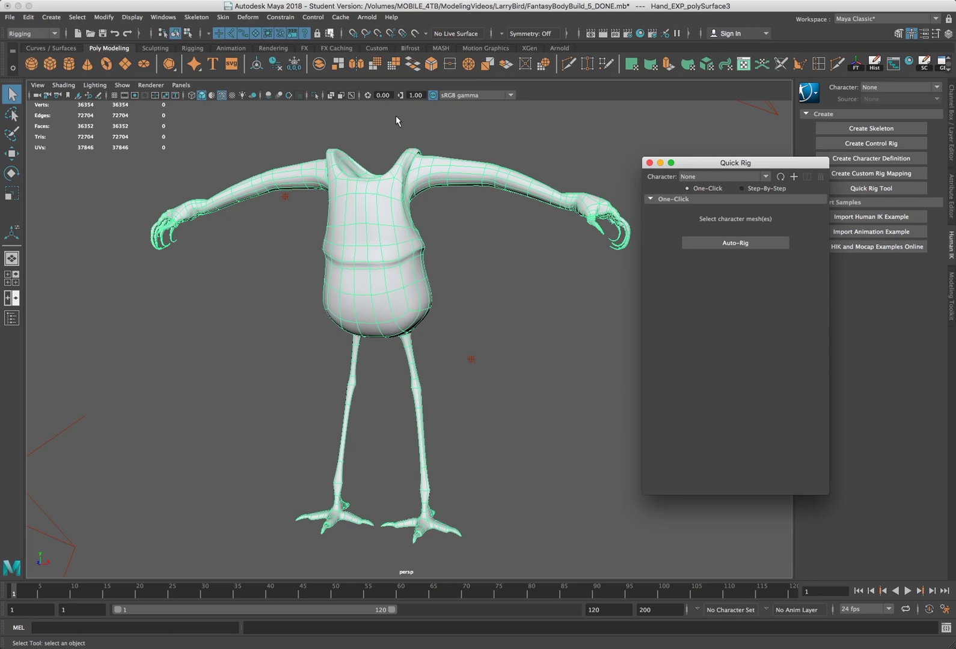
left_click_drag(702, 164, 610, 136)
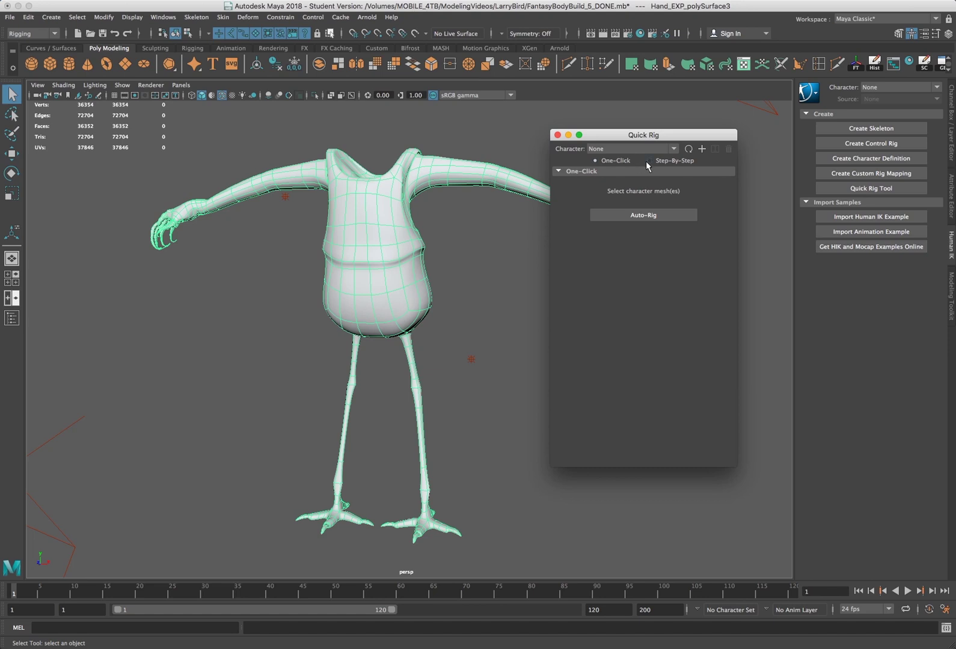
left_click(595, 160)
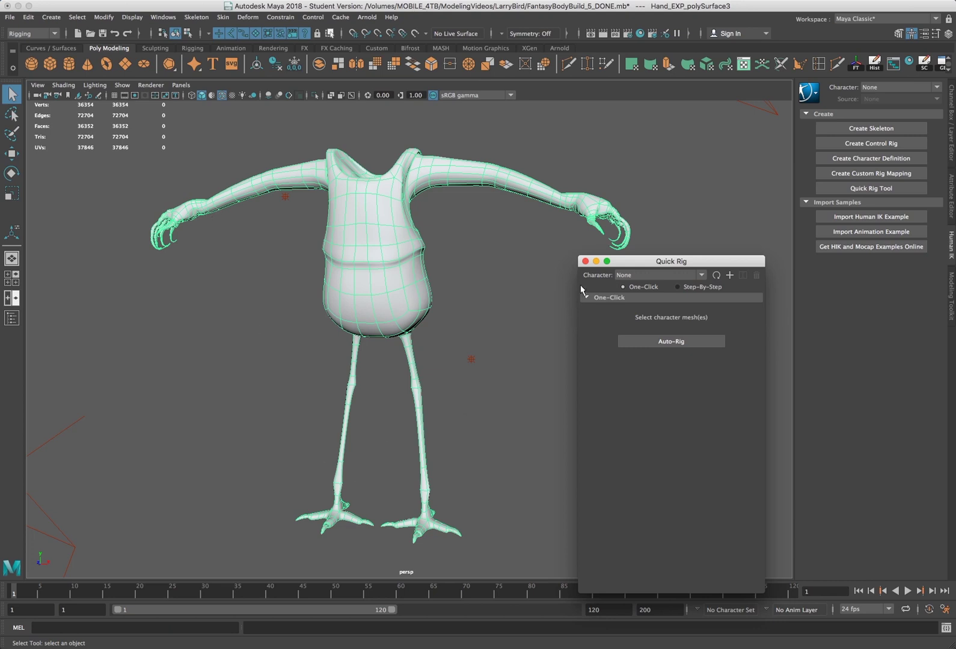
left_click_drag(616, 265, 607, 264)
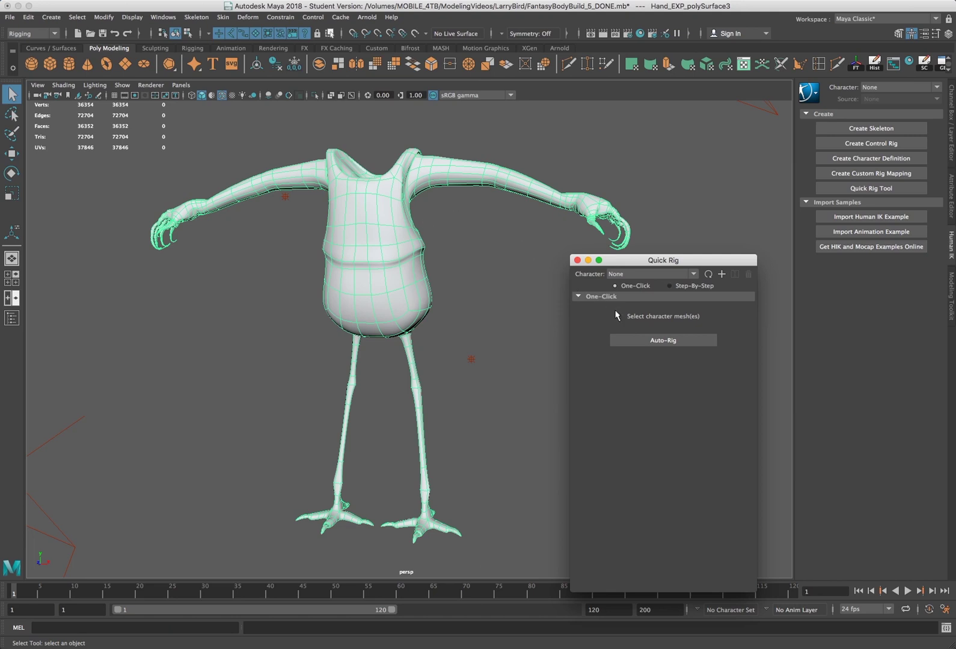
left_click(641, 341)
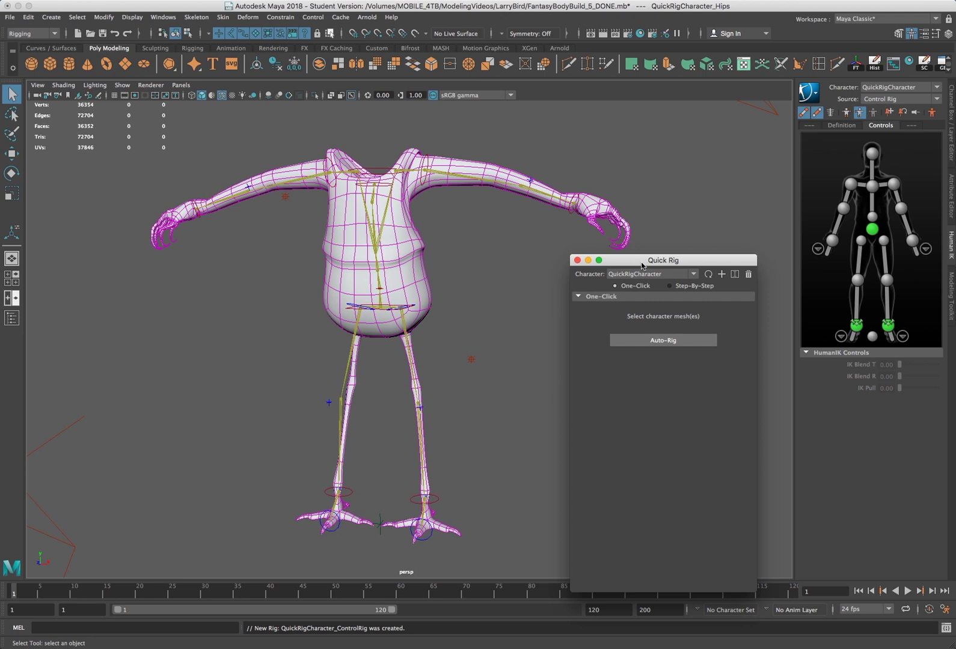
left_click_drag(641, 265, 639, 210)
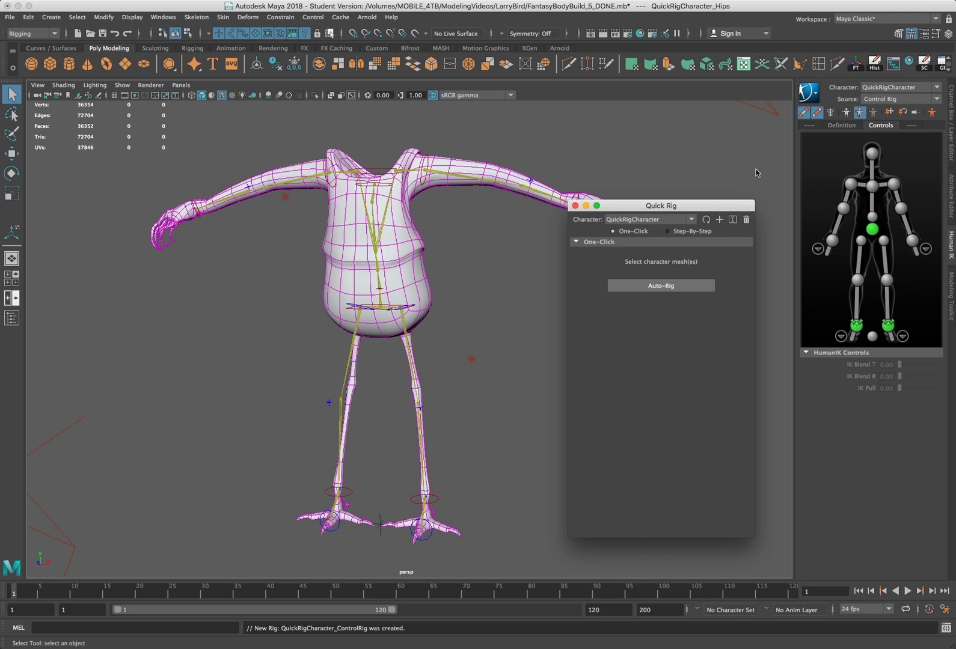
left_click_drag(668, 207, 684, 259)
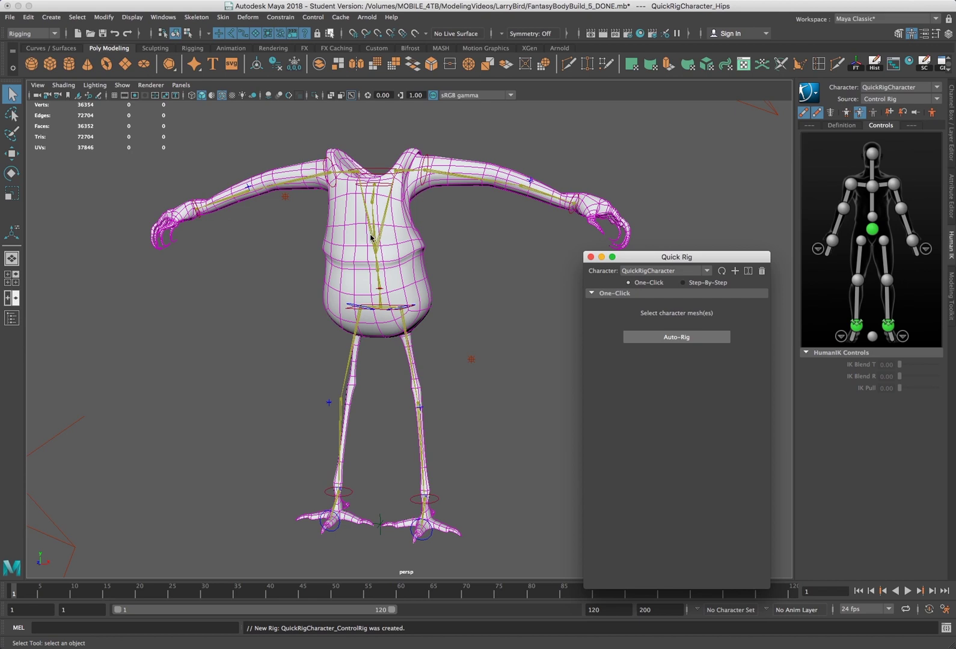
Move the left wrist effector down and in toward the body to test the arm's bend.
left_click(392, 319)
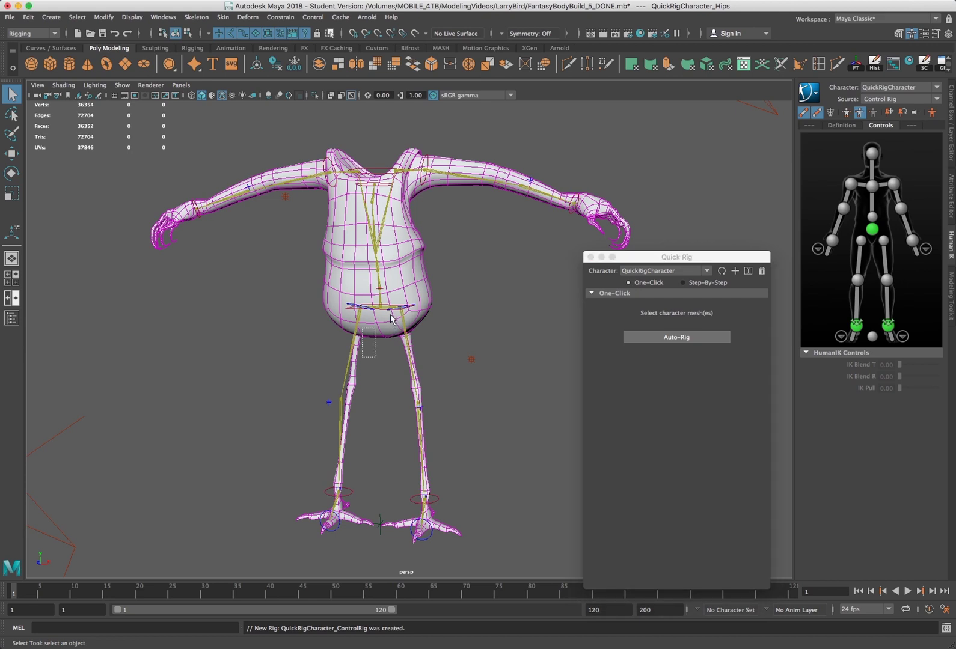
left_click(392, 307)
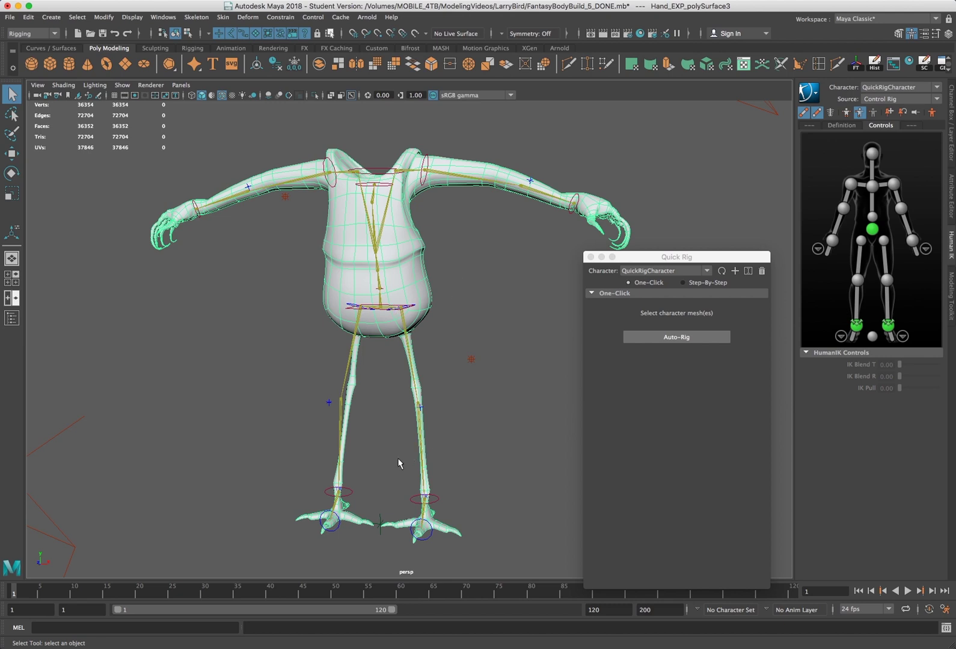
left_click(438, 490)
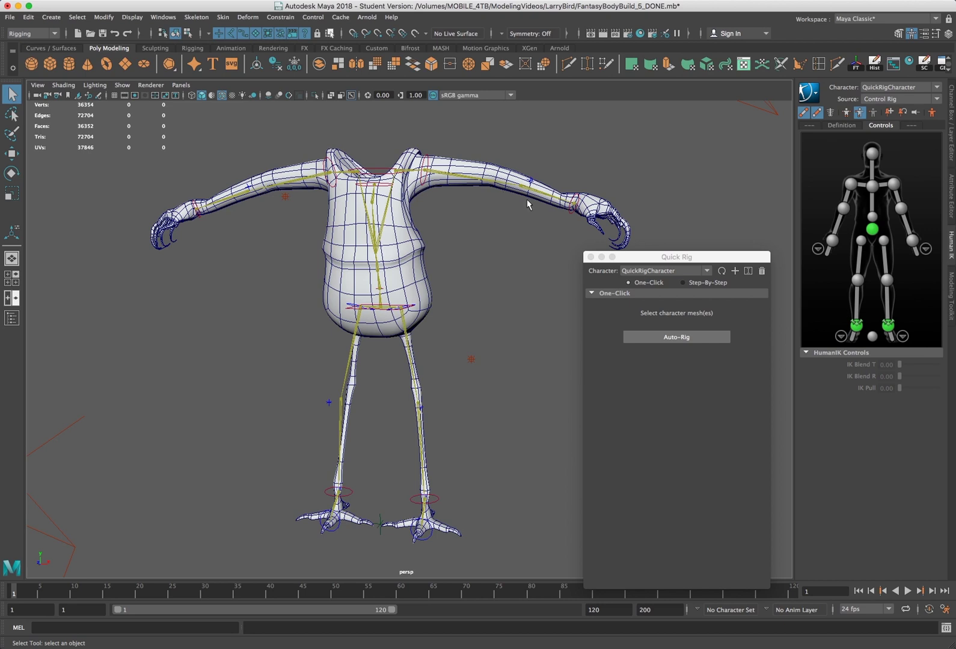
left_click(570, 212)
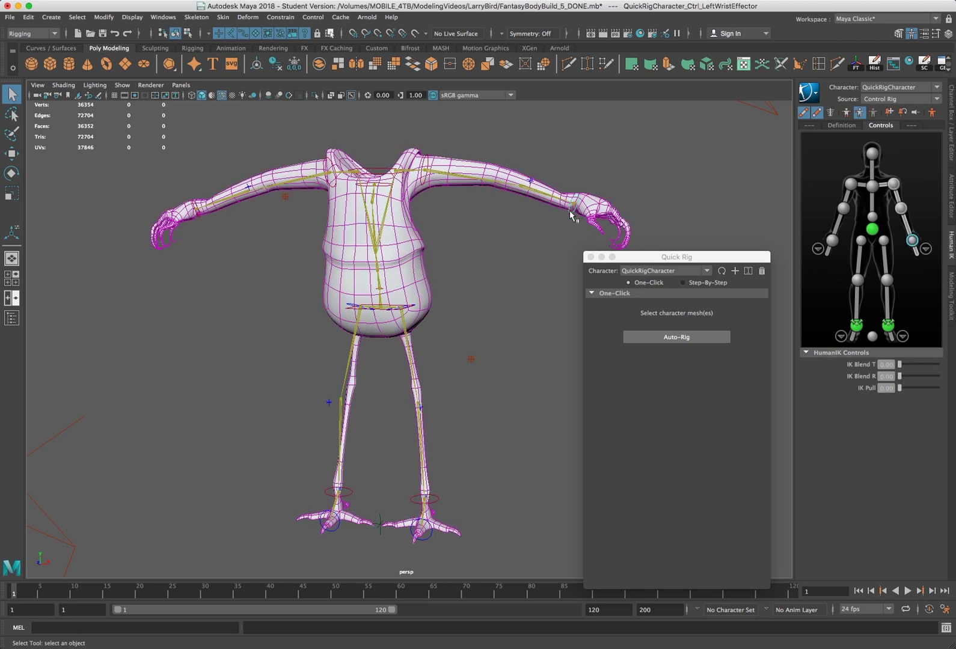
key("w")
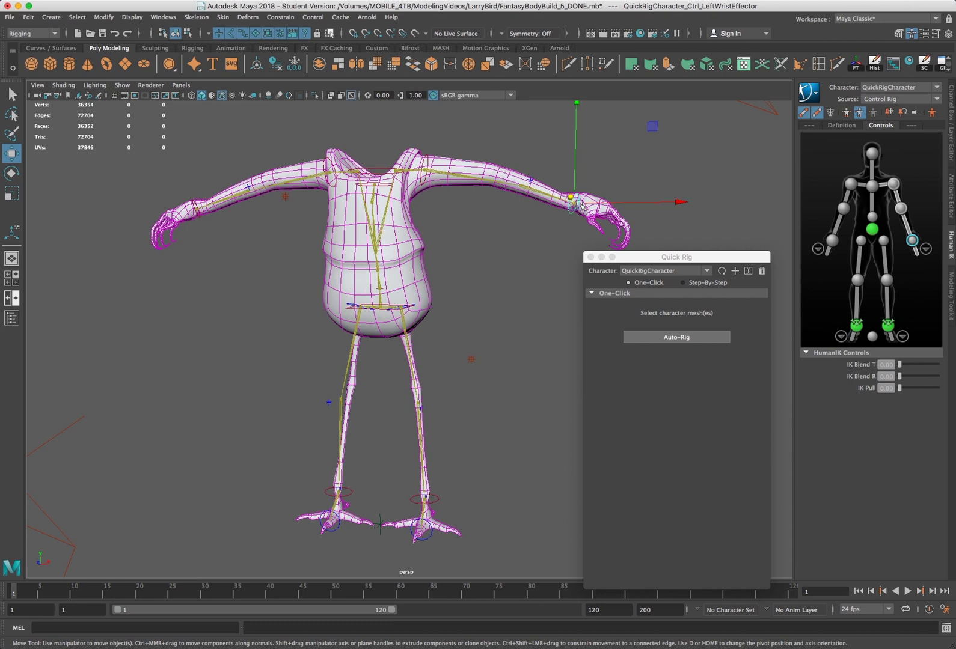
left_click_drag(572, 208, 497, 260)
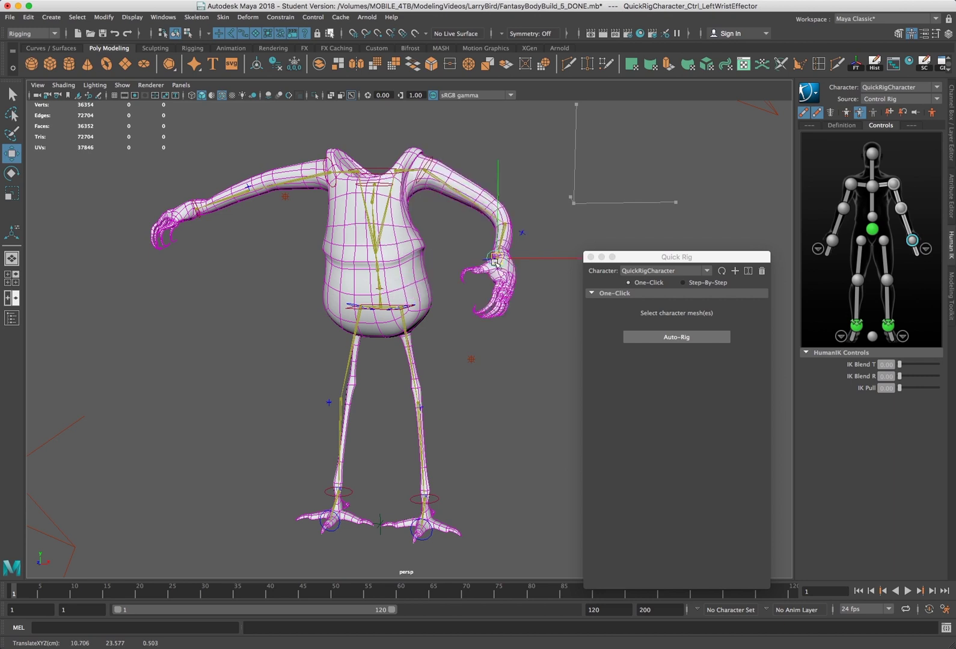
left_click_drag(499, 213, 499, 217)
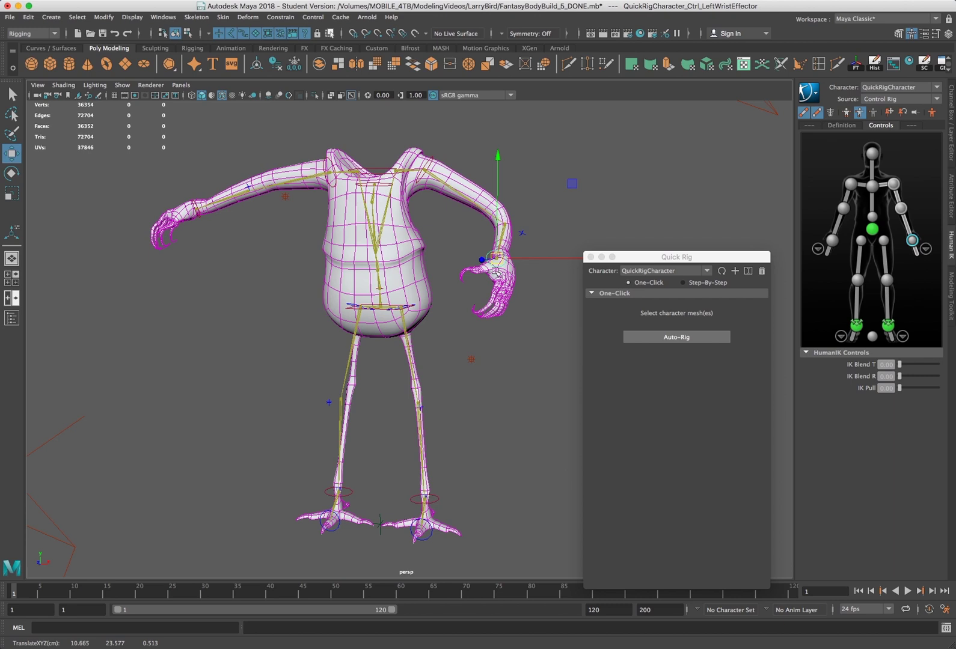
left_click_drag(516, 258, 544, 255)
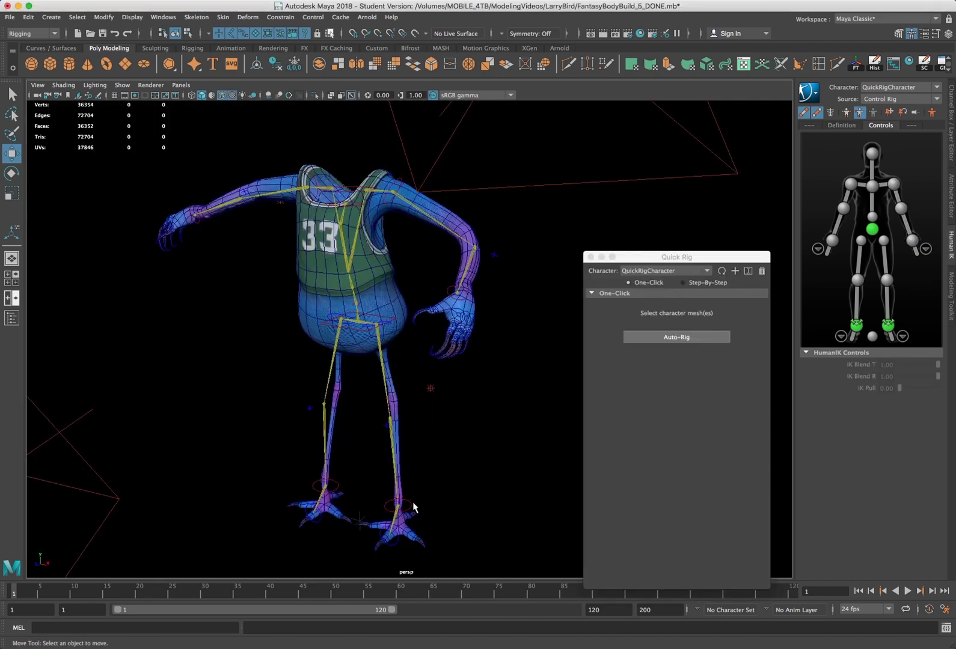
Raise the left ankle effector to bend the leg, and rotate the hips effector to lean the body.
left_click(406, 504)
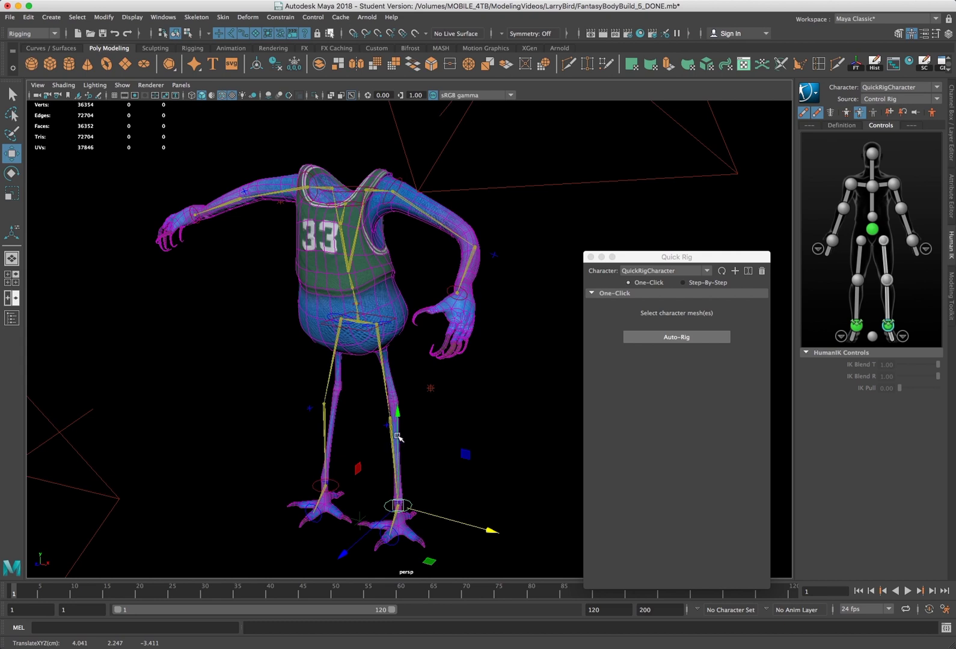
left_click_drag(399, 424, 399, 373)
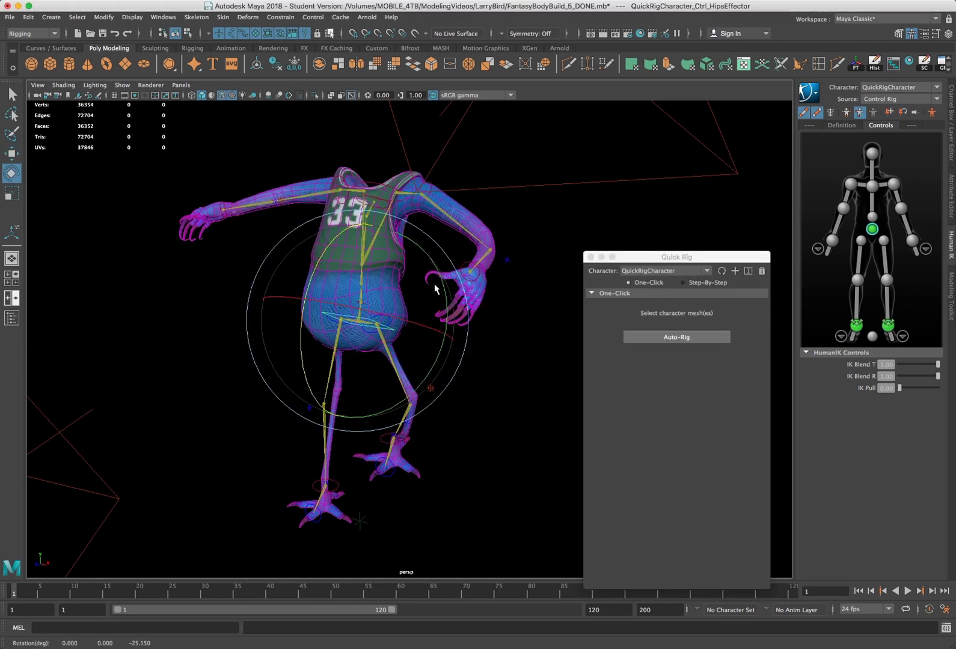
left_click_drag(438, 269, 433, 265)
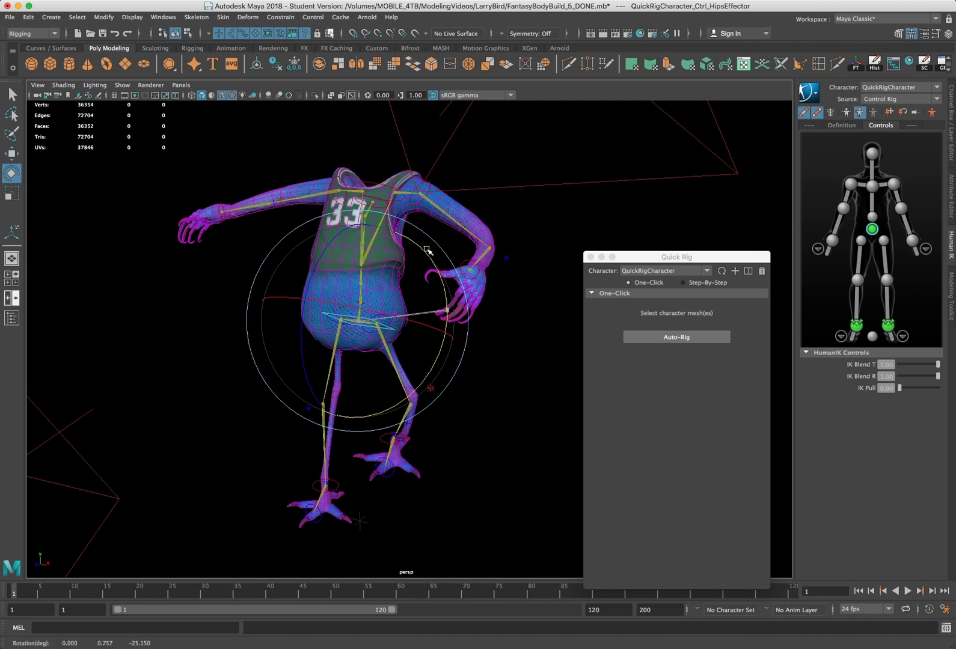
left_click_drag(404, 227, 422, 246)
left_click(231, 197)
left_click_drag(230, 197, 308, 213, "alt")
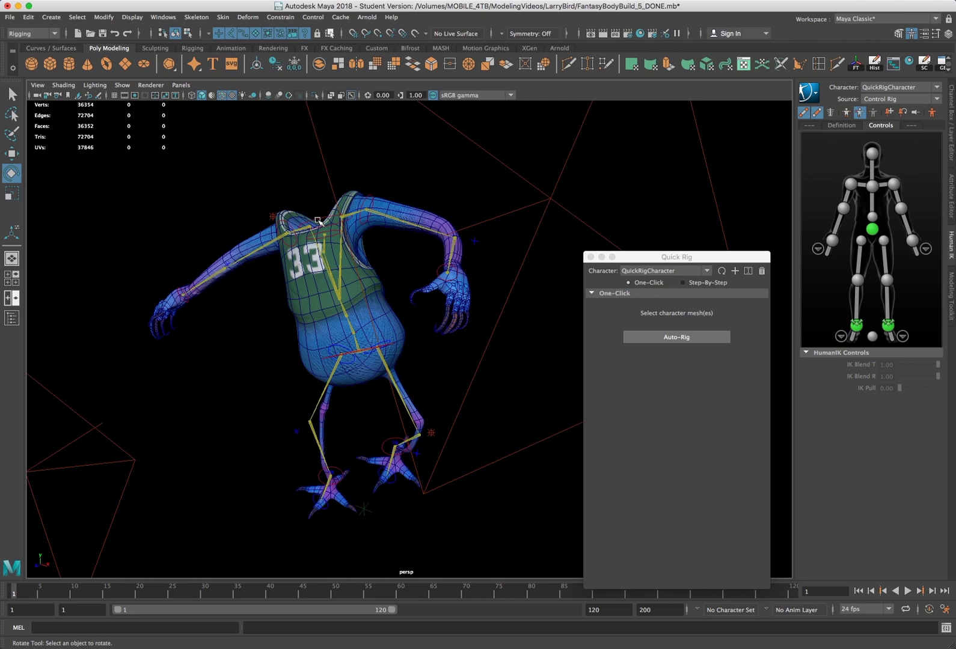
Rotate the chest end effector to bend the upper torso forward, and clear the selection.
left_click(317, 220)
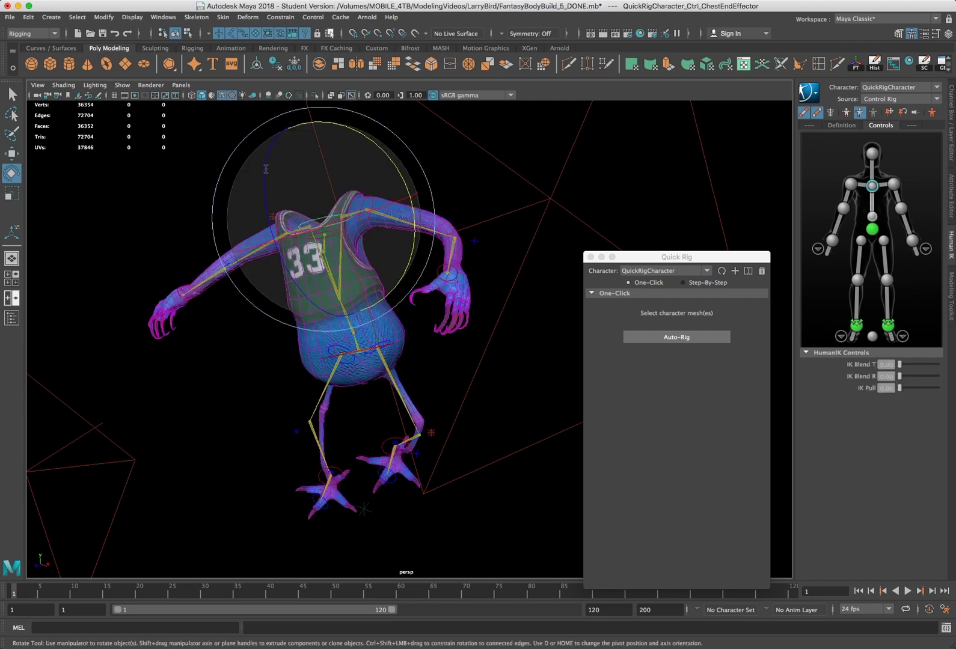
mouse_move(265, 168)
left_mouse_down()
mouse_move(255, 204)
mouse_move(265, 236)
mouse_move(268, 165)
left_mouse_up()
left_click(344, 214)
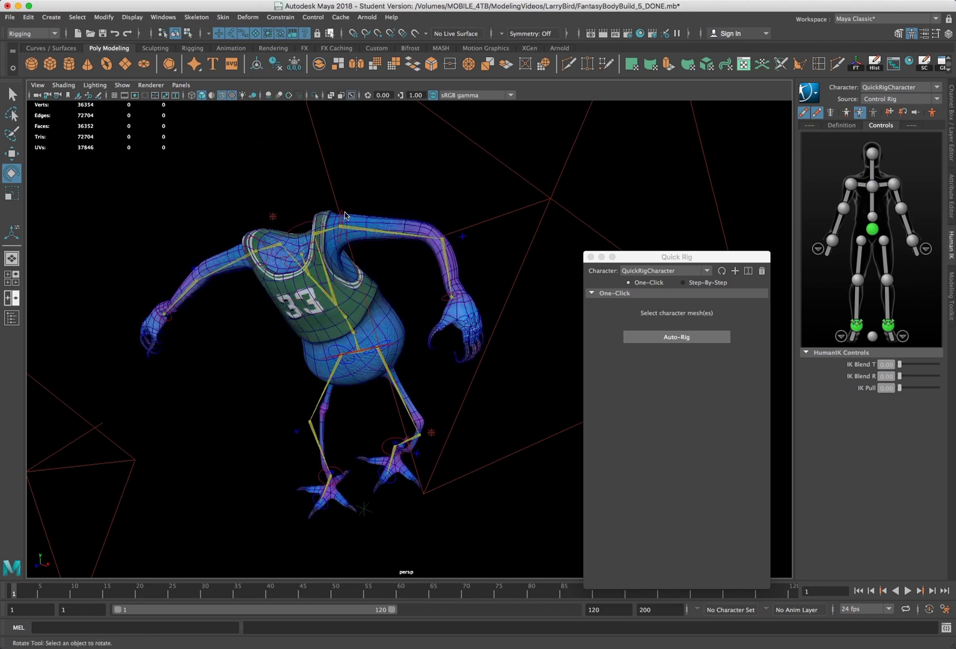
Rotate the left shoulder effector to swing the arm upward, and rotate the right wrist effector to turn the hand.
left_click(340, 214)
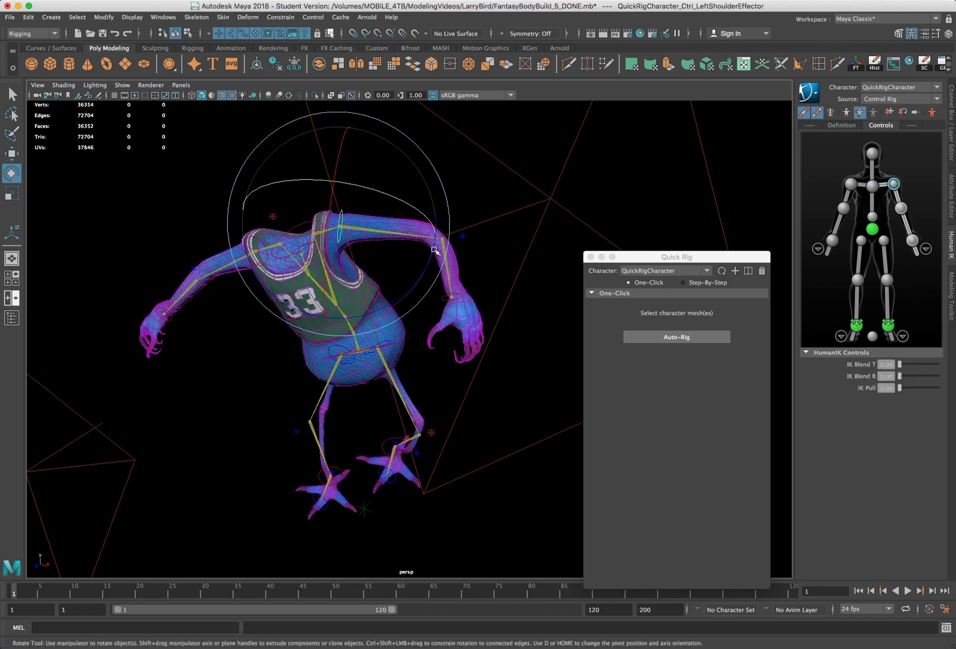
left_click_drag(434, 232, 395, 432)
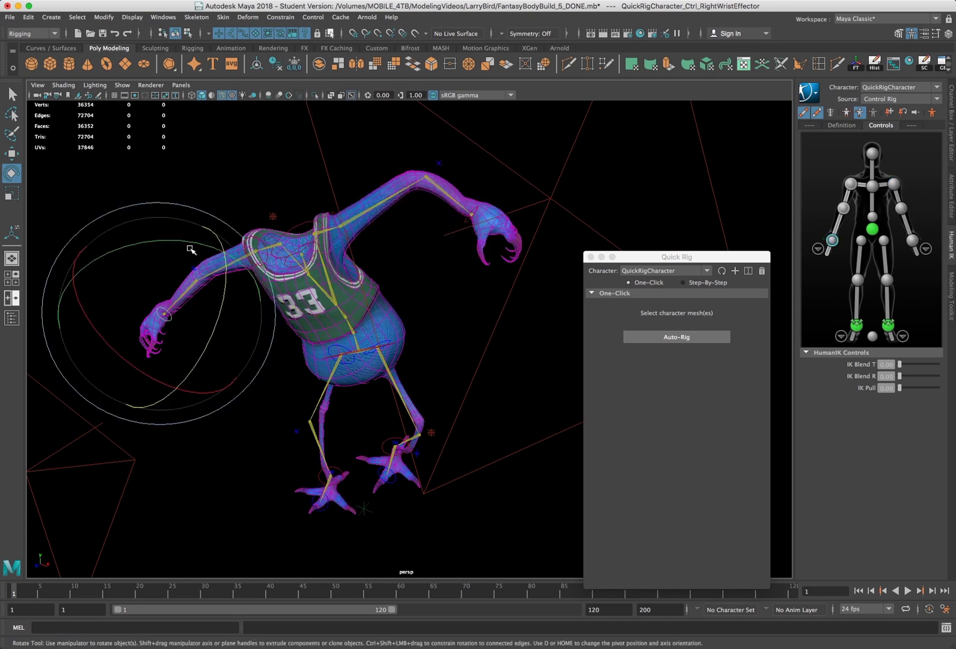
left_click_drag(190, 248, 243, 276)
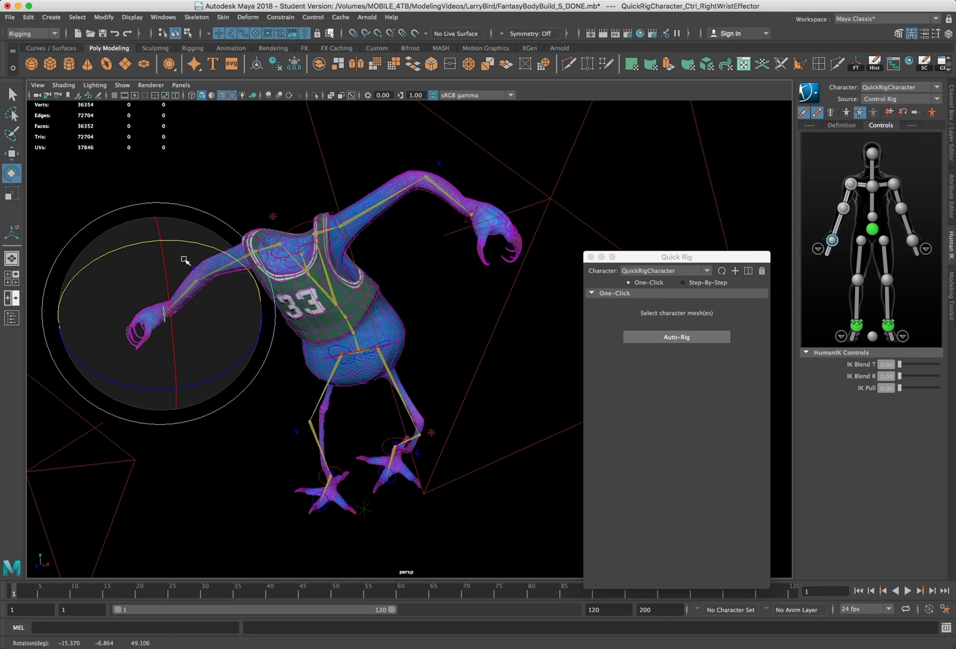
left_click_drag(203, 244, 225, 250)
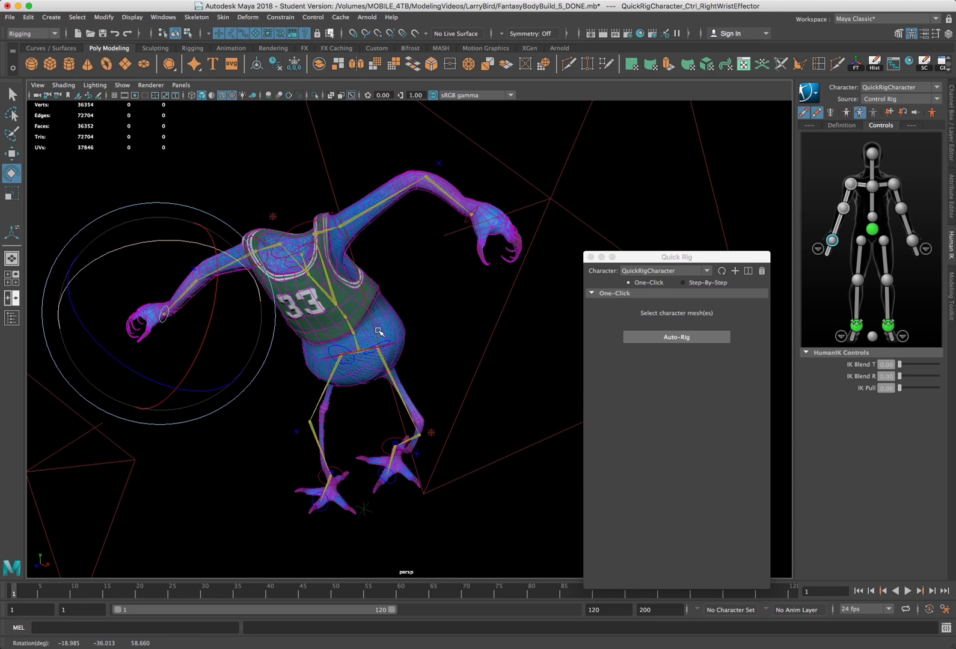
left_click_drag(364, 333, 366, 333, "alt")
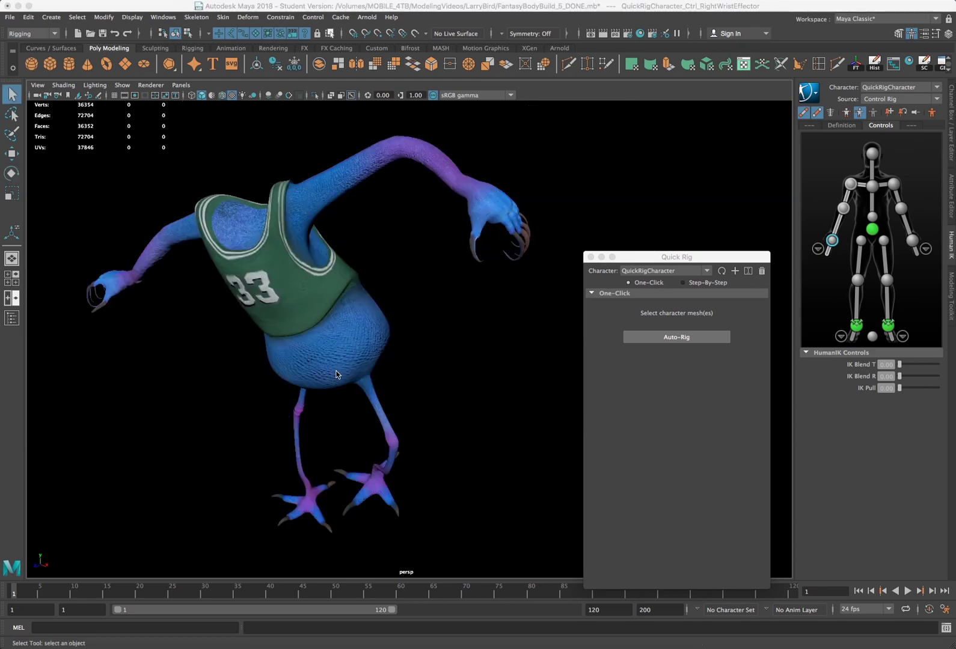
left_click_drag(340, 370, 367, 352, "alt")
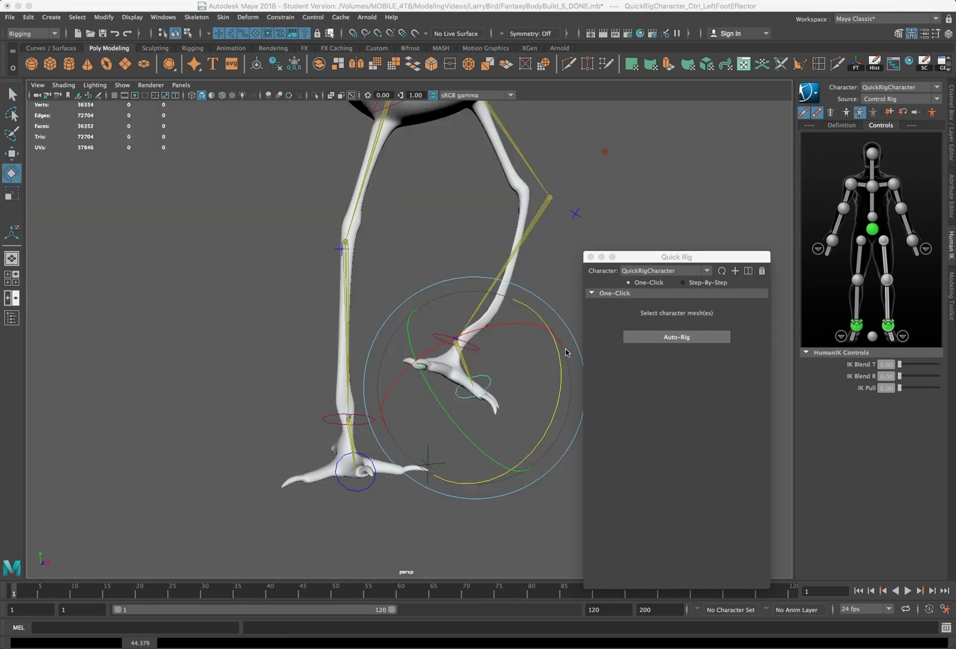
Rotate the left foot effector to test how the toes of the raised foot bend.
left_click(561, 385)
left_click_drag(562, 387, 488, 395)
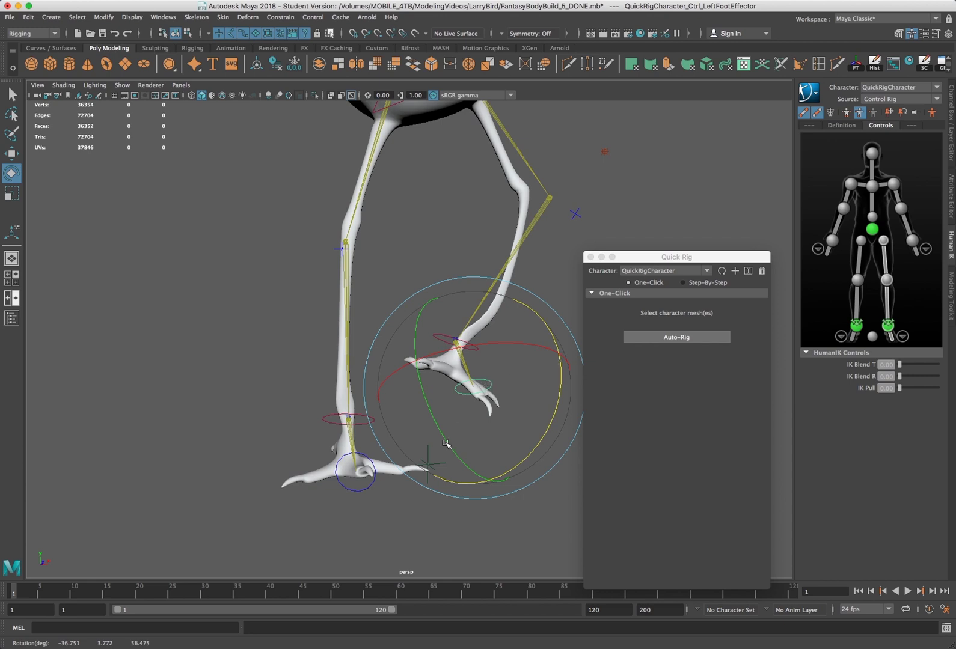
left_click_drag(361, 490, 370, 456, "alt")
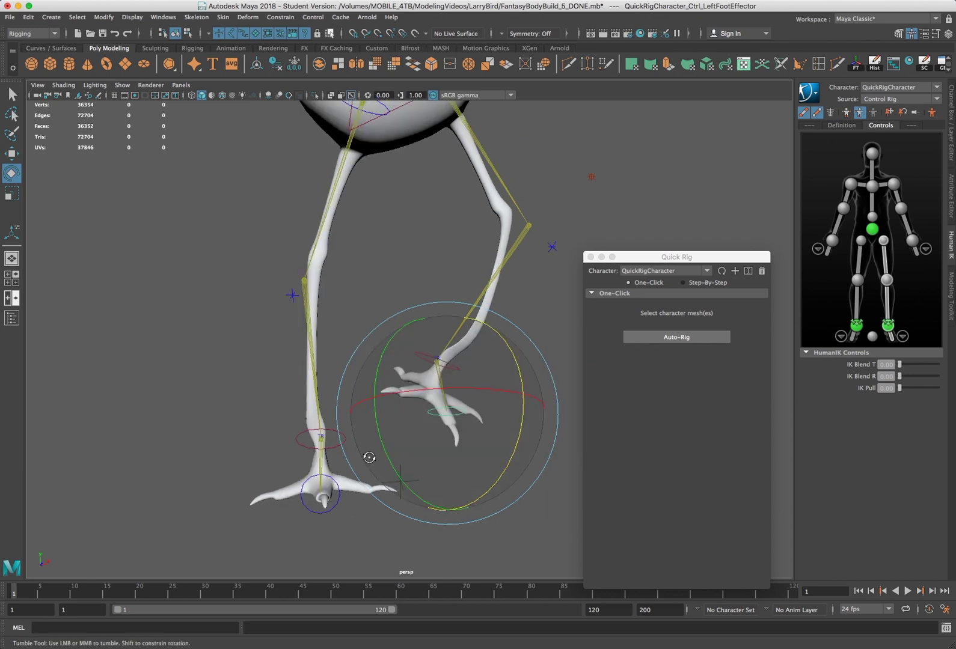
Rotate the right foot effector to tilt the toes of the standing foot.
left_click(337, 502)
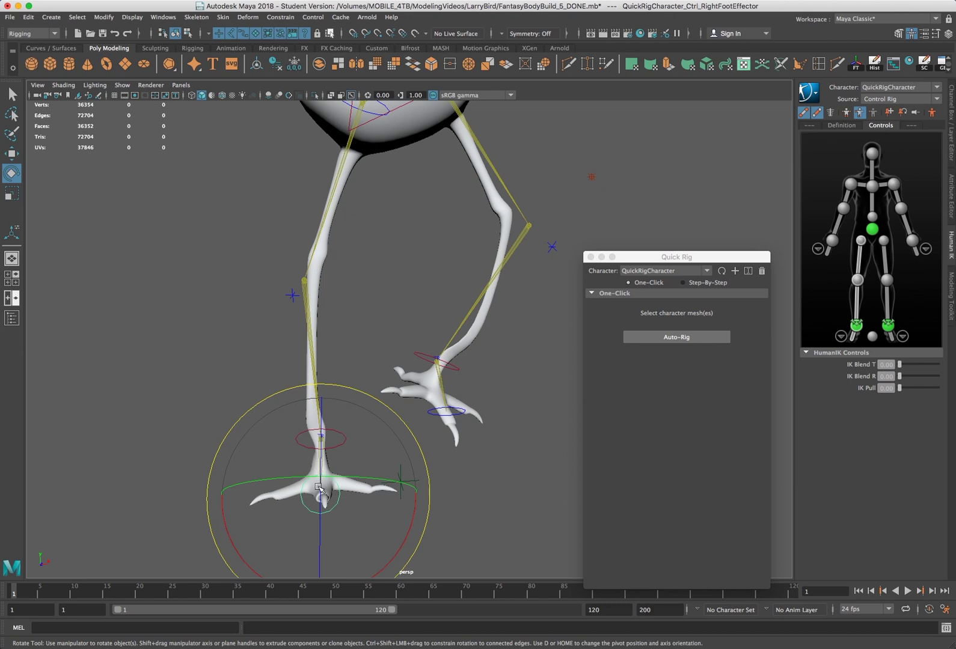
left_click_drag(346, 485, 325, 427)
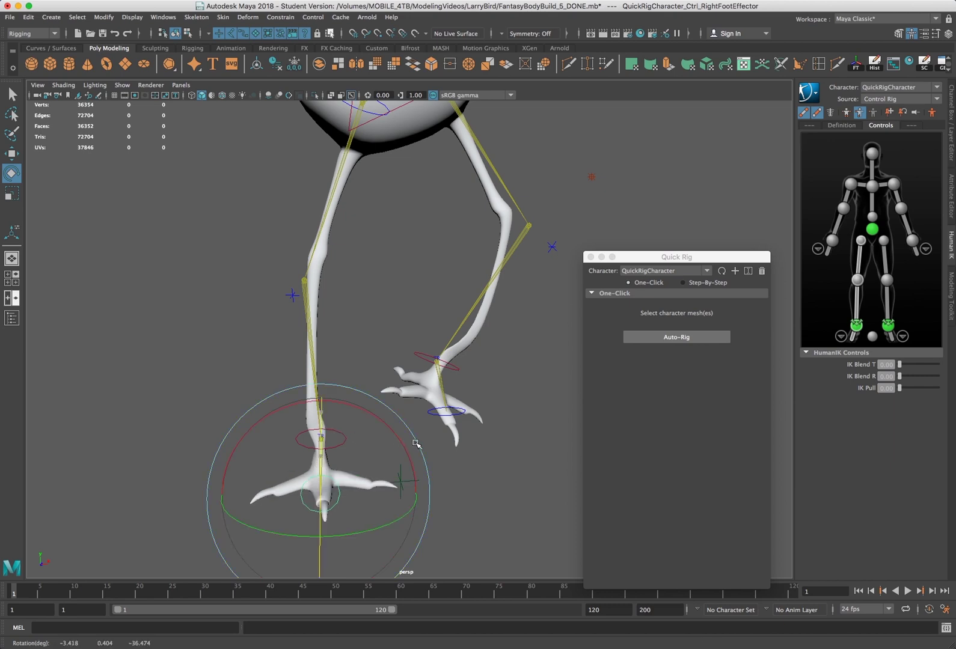
left_click_drag(416, 443, 384, 451)
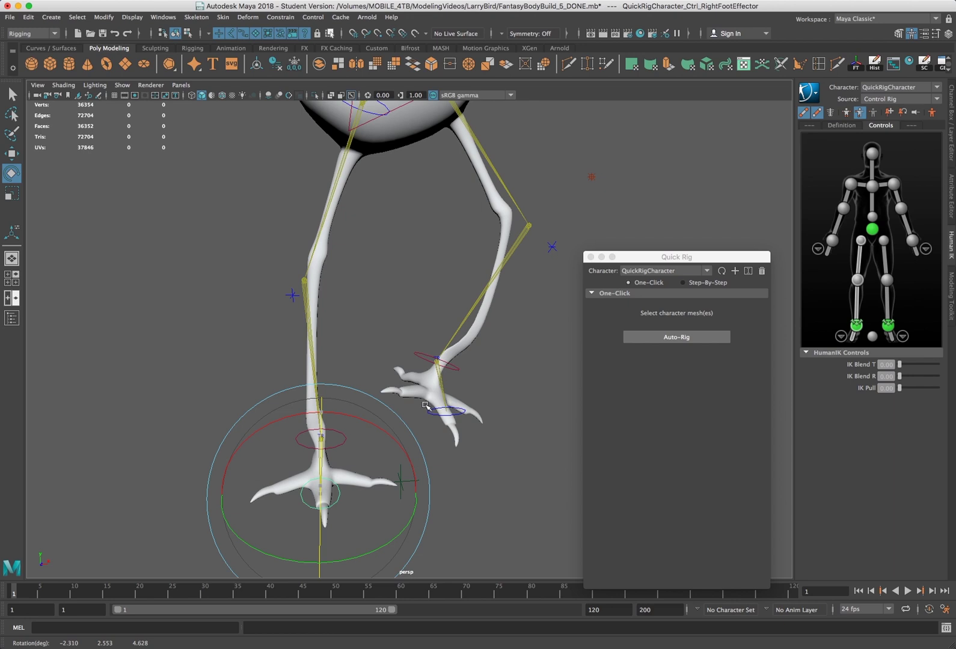
Move the Quick Rig window clear of the character, and test rotating the head effector.
left_click_drag(632, 259, 695, 191)
left_click_drag(530, 319, 510, 323, "alt")
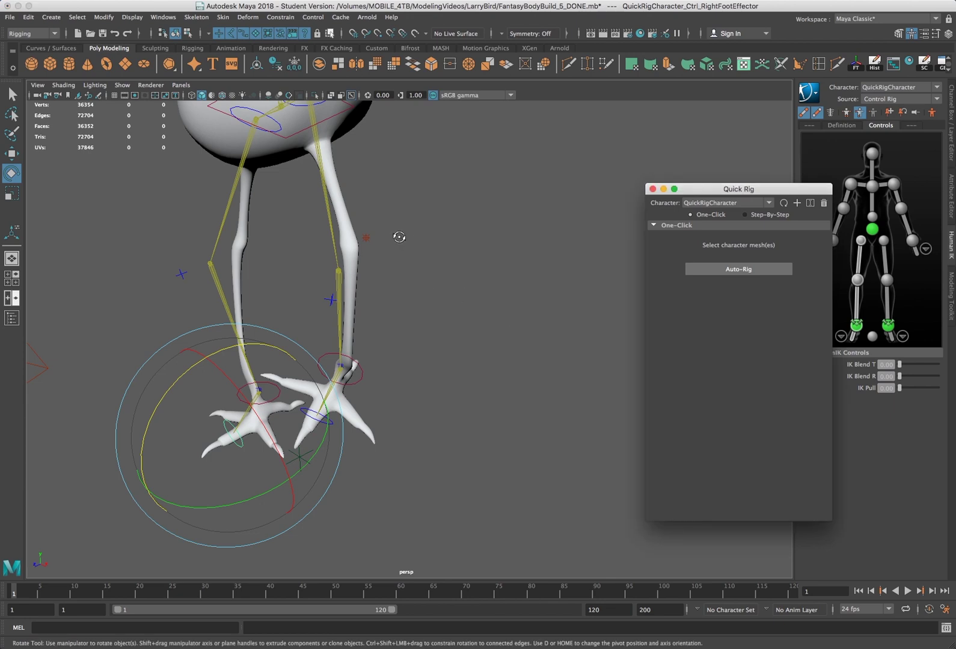
left_click_drag(412, 301, 393, 297, "alt")
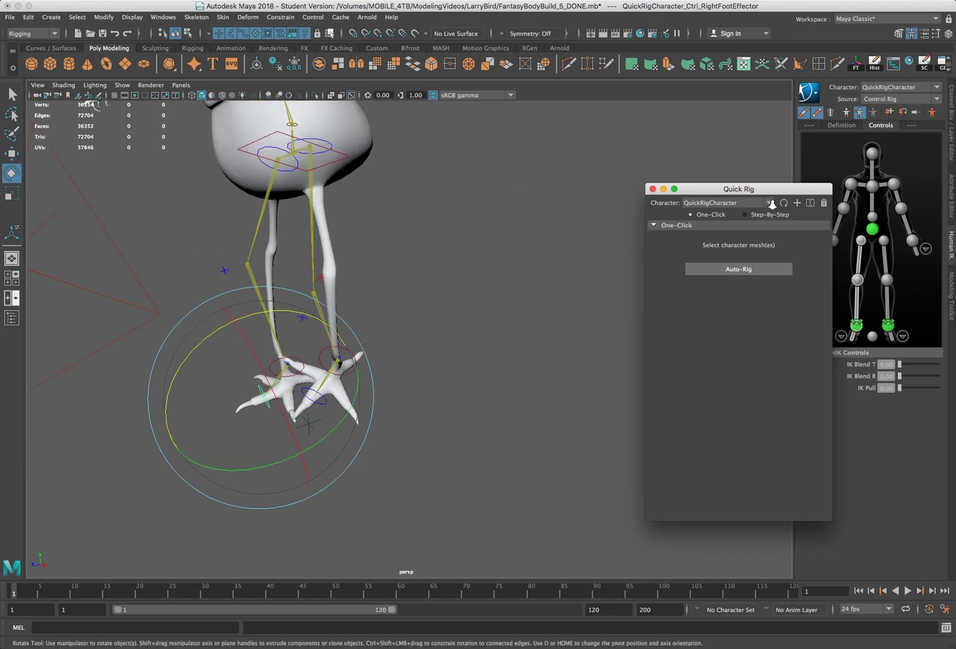
scroll(406, 204, "down", 3)
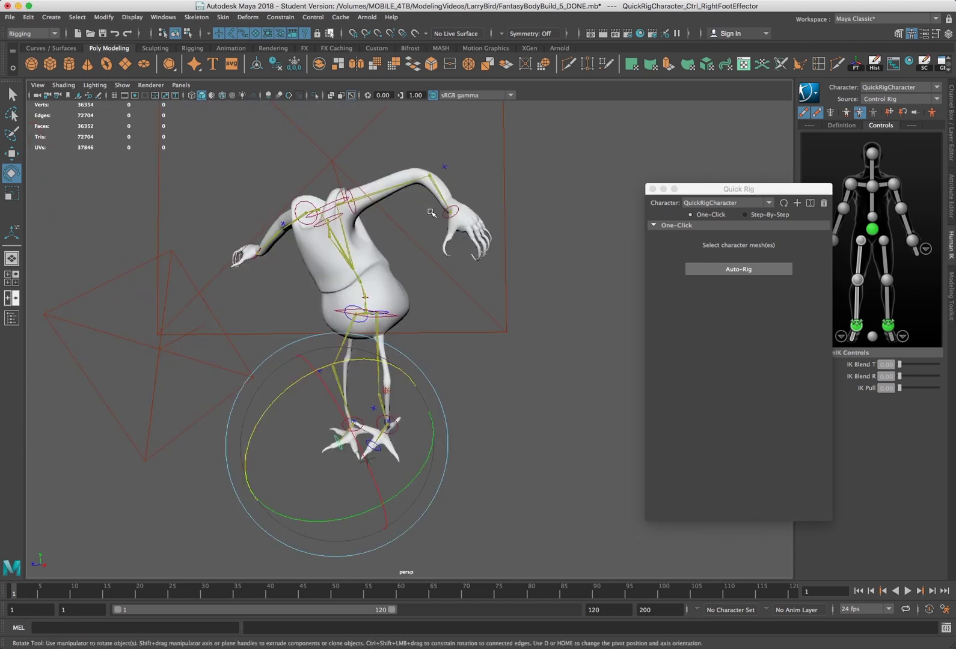
left_click_drag(499, 215, 604, 219, "alt")
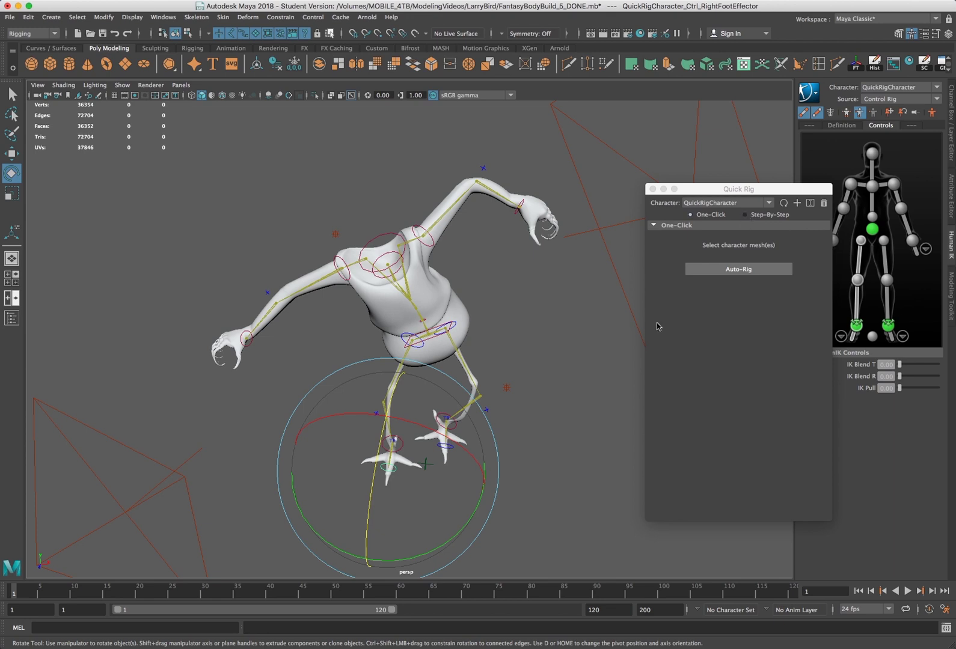
left_click(380, 262)
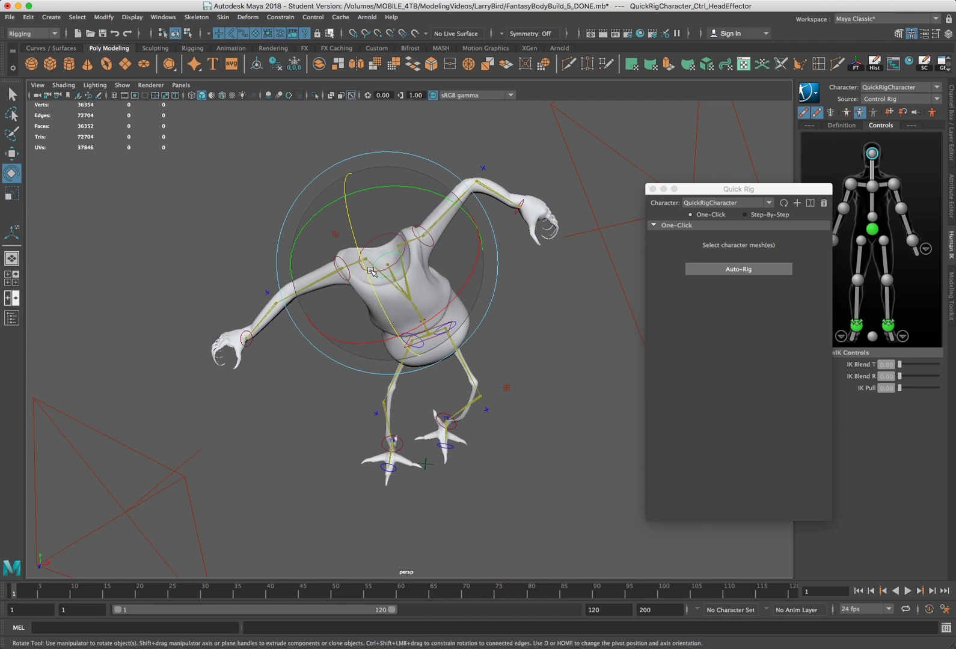
left_click_drag(358, 248, 354, 244)
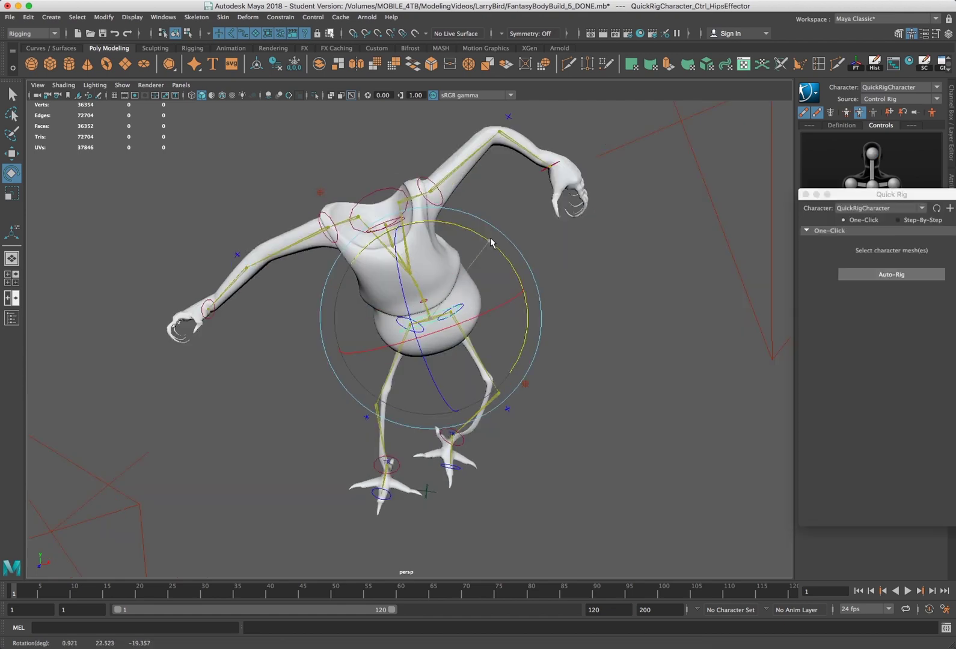
Lower the hips effector so both legs bend into a crouch, and rotate it to lean the body toward the opposite side.
key("z")
left_click_drag(496, 249, 462, 231)
key("w")
left_click_drag(429, 317, 421, 368)
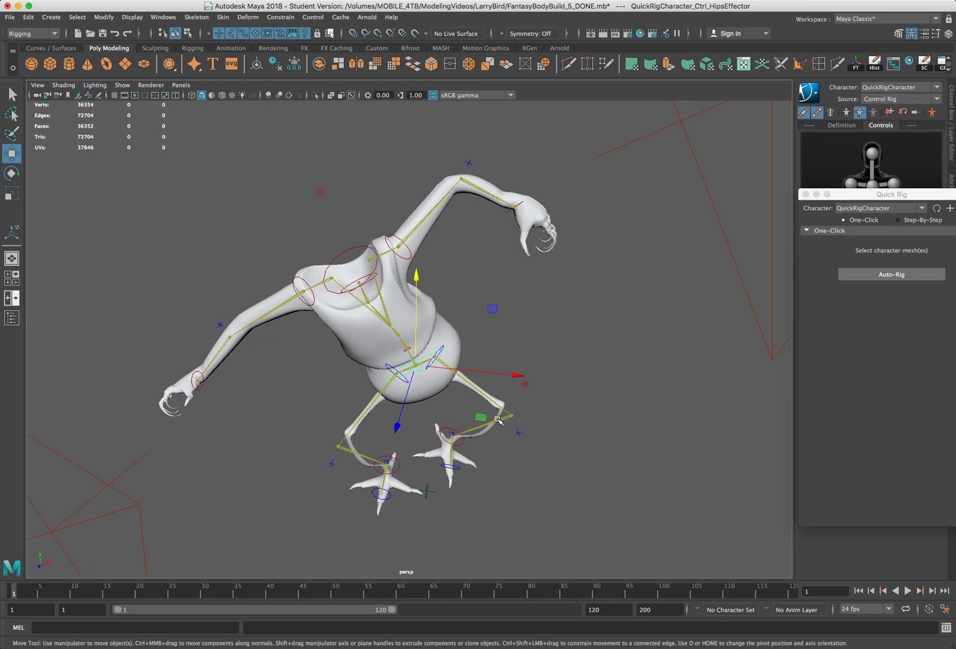
key("e")
left_click_drag(419, 367, 337, 442)
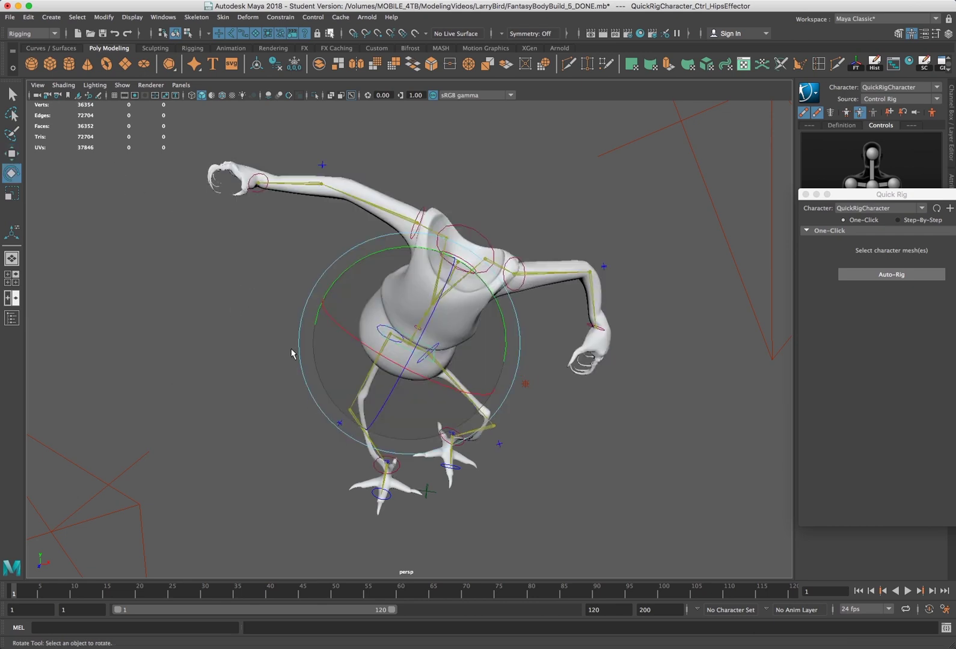
left_click(416, 327)
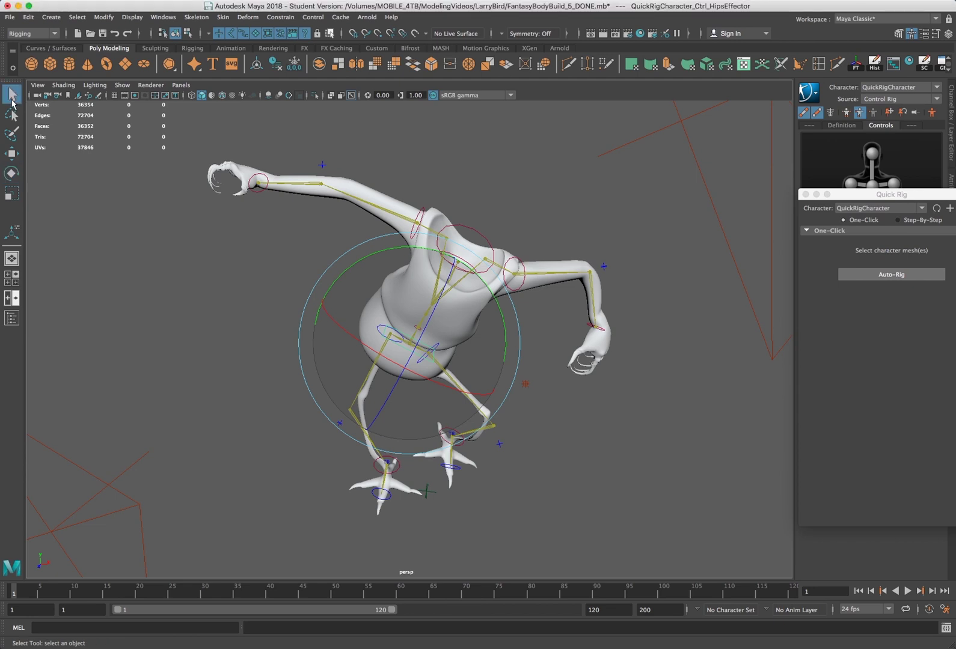
Raise the arms overhead by rotating the left shoulder effector, and move the left elbow effector to bend that arm inward.
left_click_drag(372, 442, 504, 517)
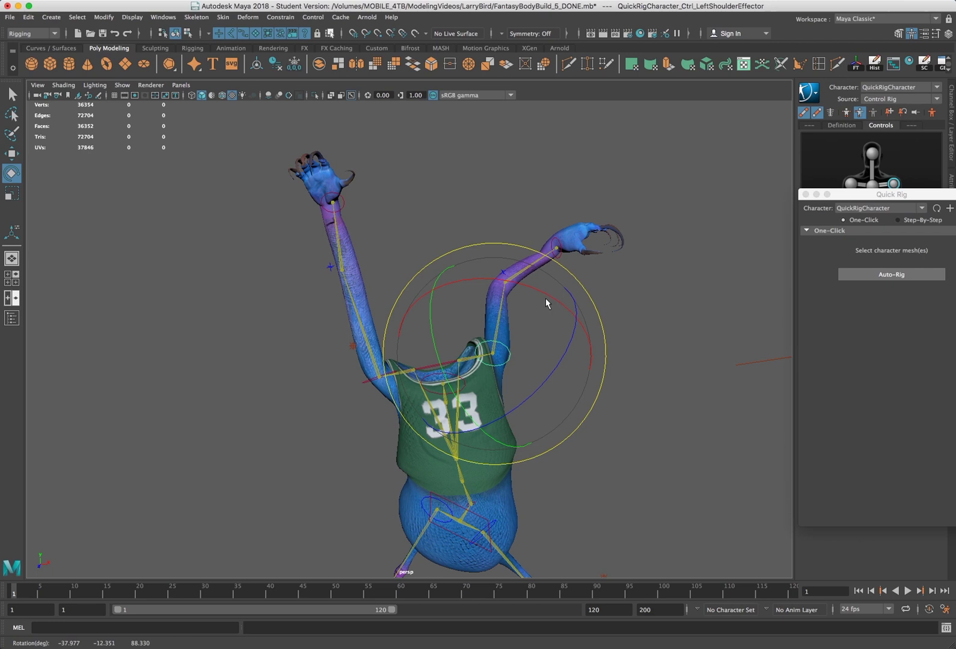
left_click_drag(531, 294, 529, 297)
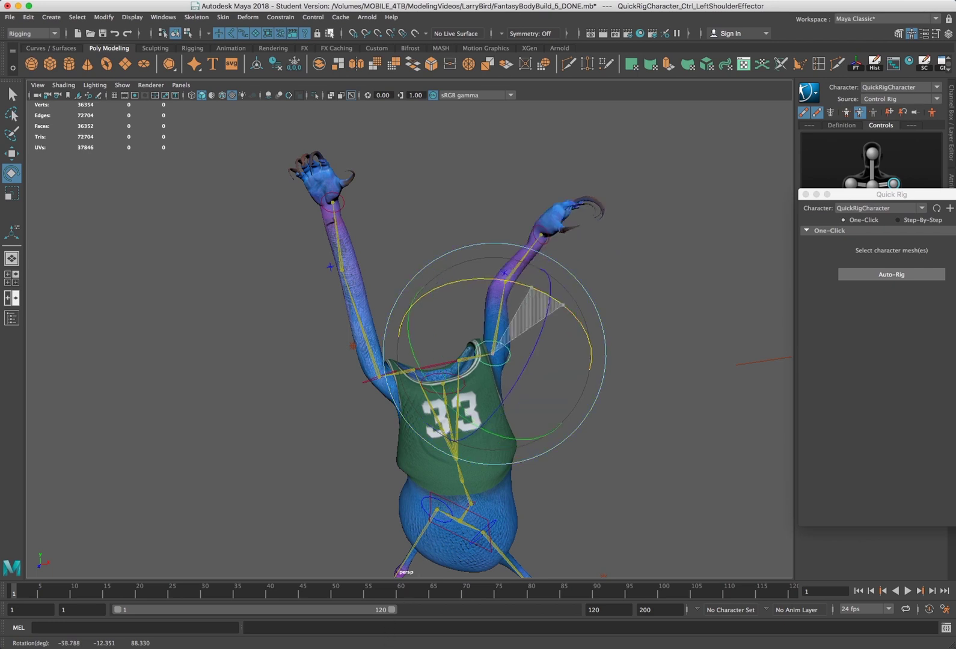
left_click_drag(563, 305, 520, 287)
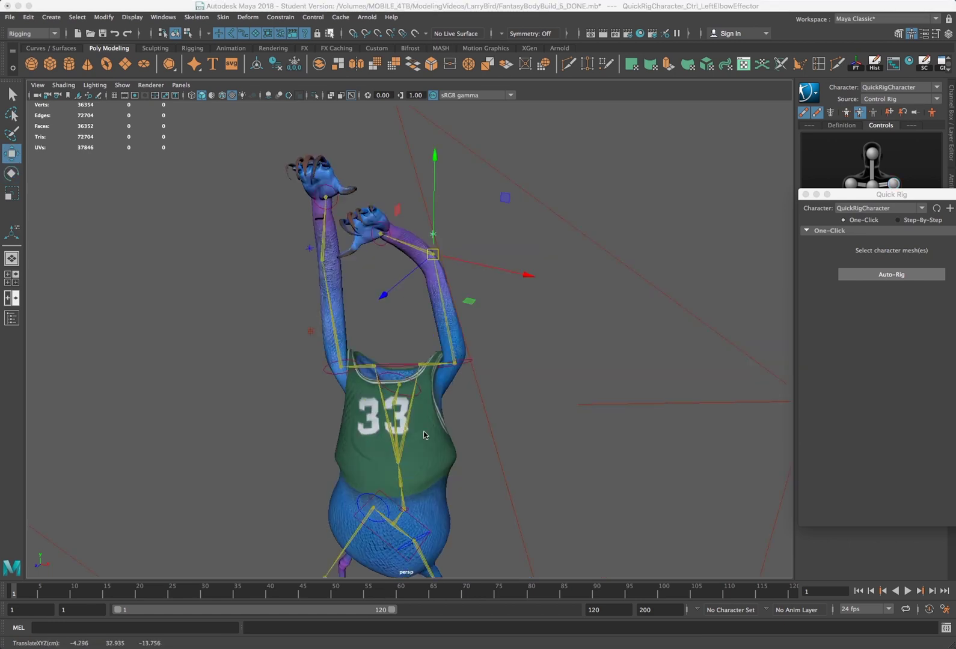
Examine the posed character's arms, torso and legs from several angles and distances.
left_click_drag(422, 402, 416, 405, "alt")
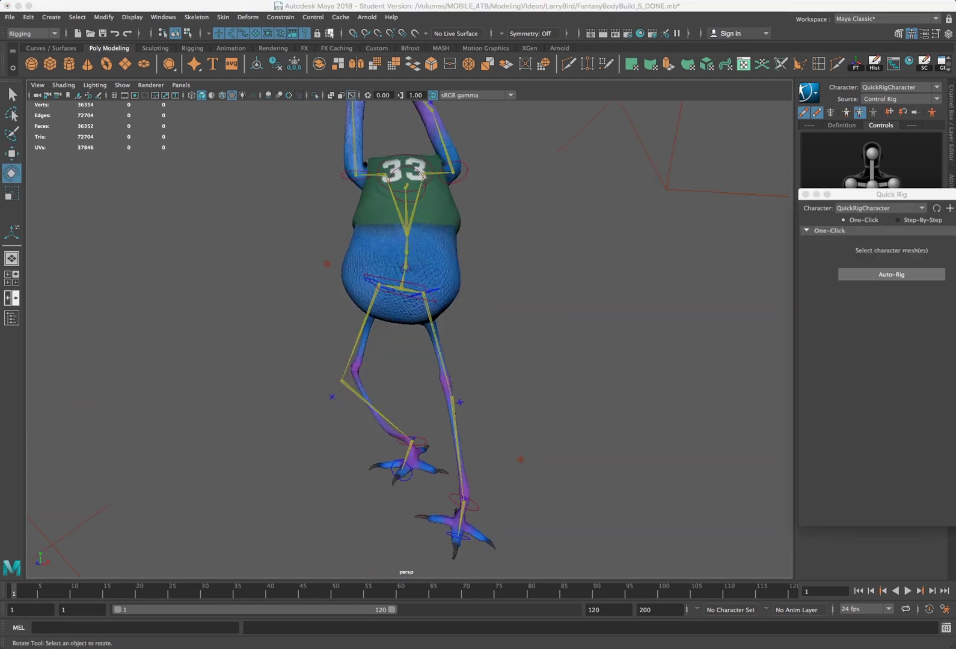
left_click_drag(519, 292, 469, 286, "alt")
left_click_drag(400, 362, 367, 381, "alt")
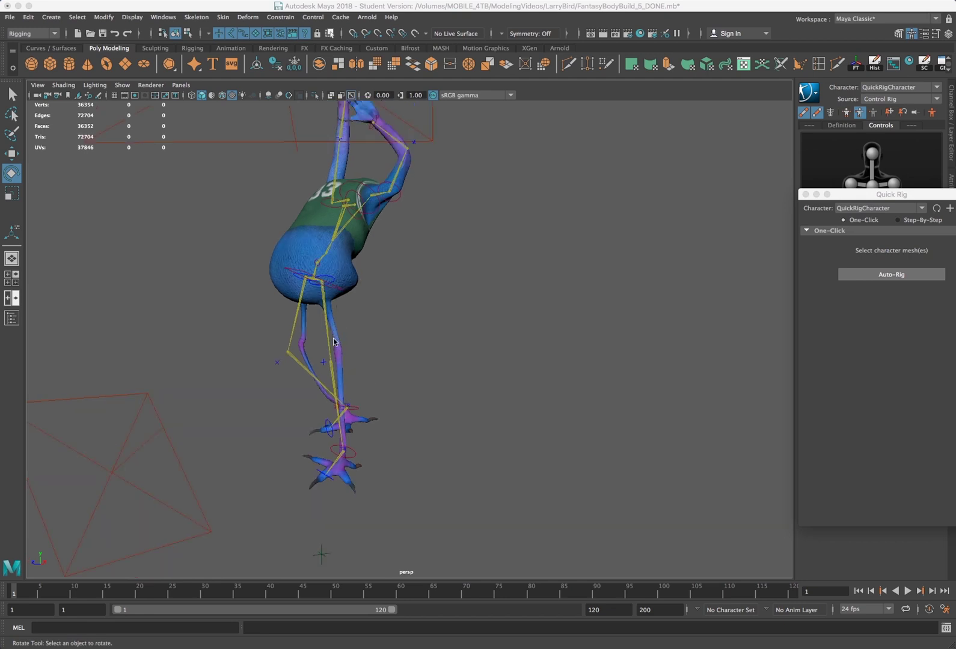
left_click_drag(355, 307, 356, 308, "alt")
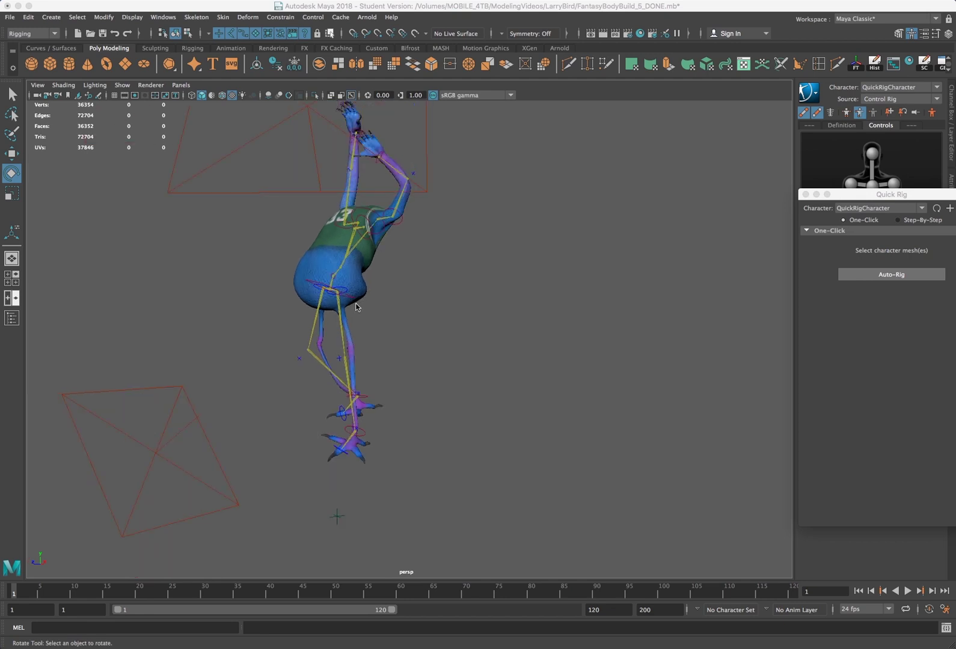
scroll(376, 302, "down", 3)
scroll(375, 304, "down", 2)
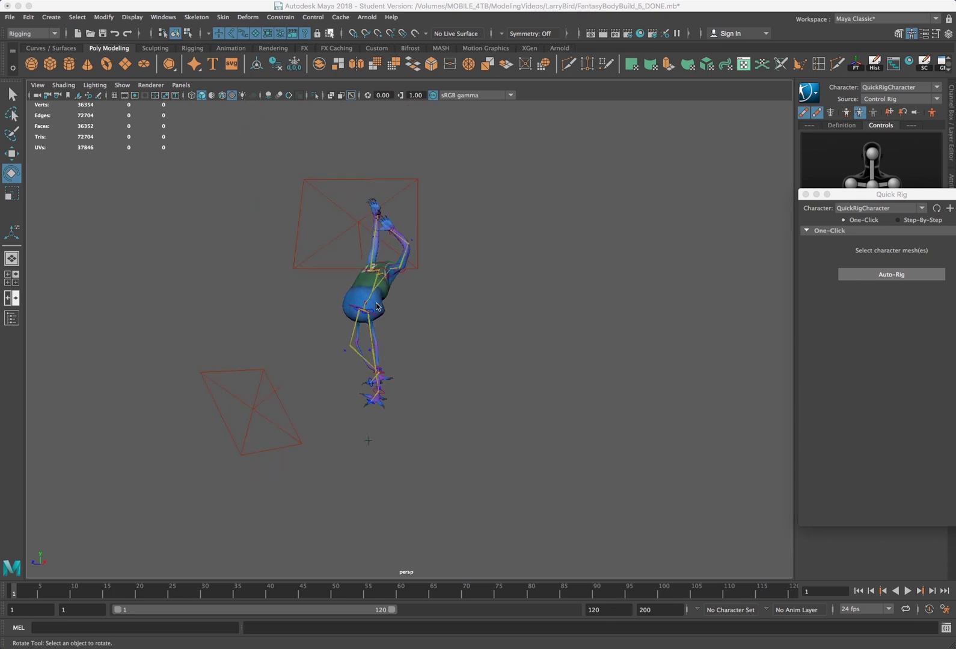
scroll(375, 304, "up", 2)
scroll(375, 302, "up", 2)
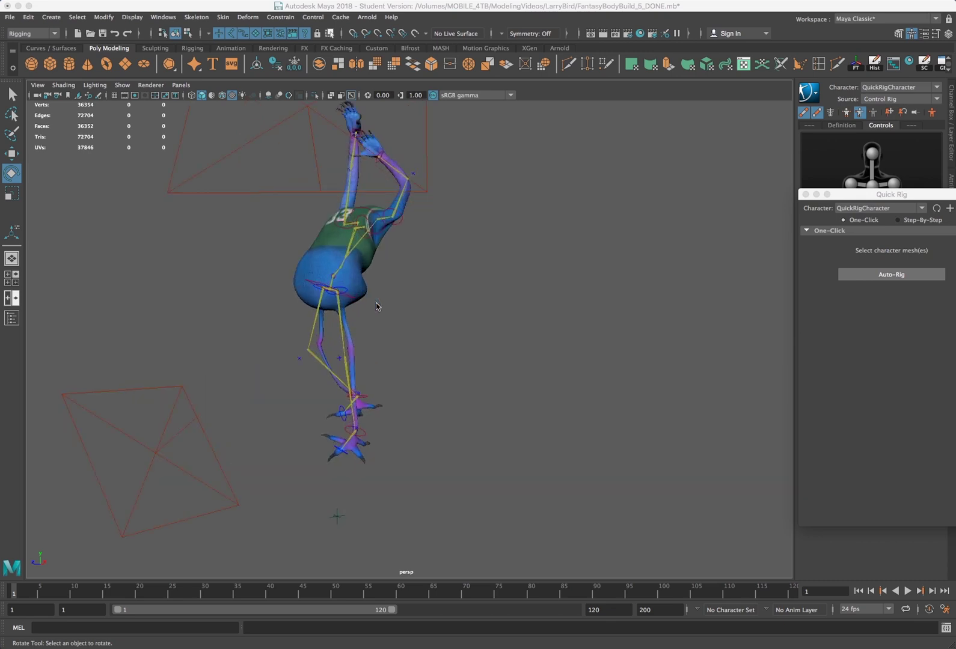
left_click_drag(292, 313, 421, 328, "alt")
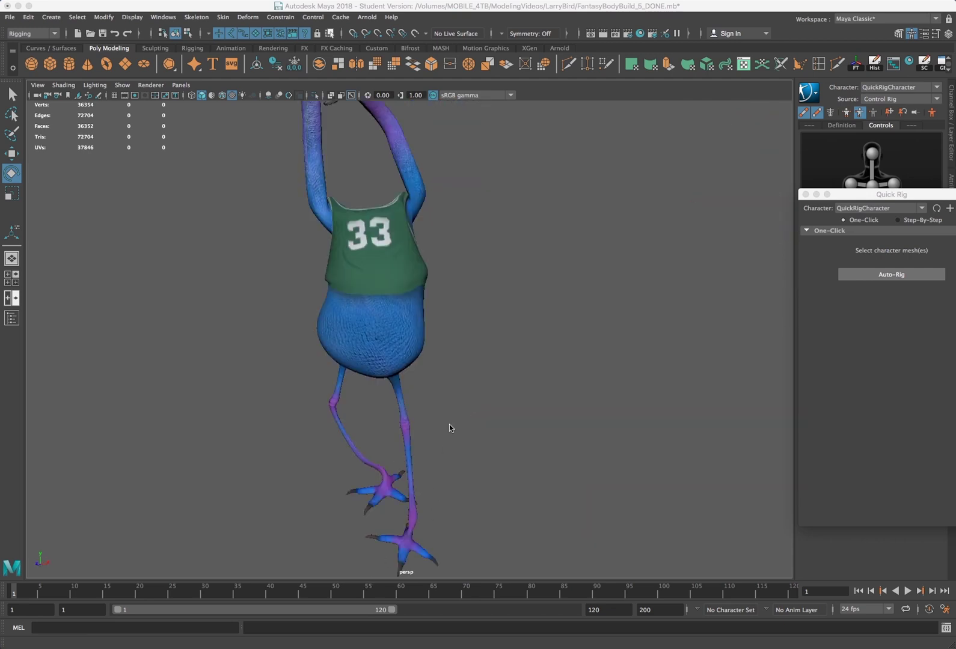
Change the viewport background to solid black with the full pose framed.
left_click_drag(449, 424, 443, 505, "alt")
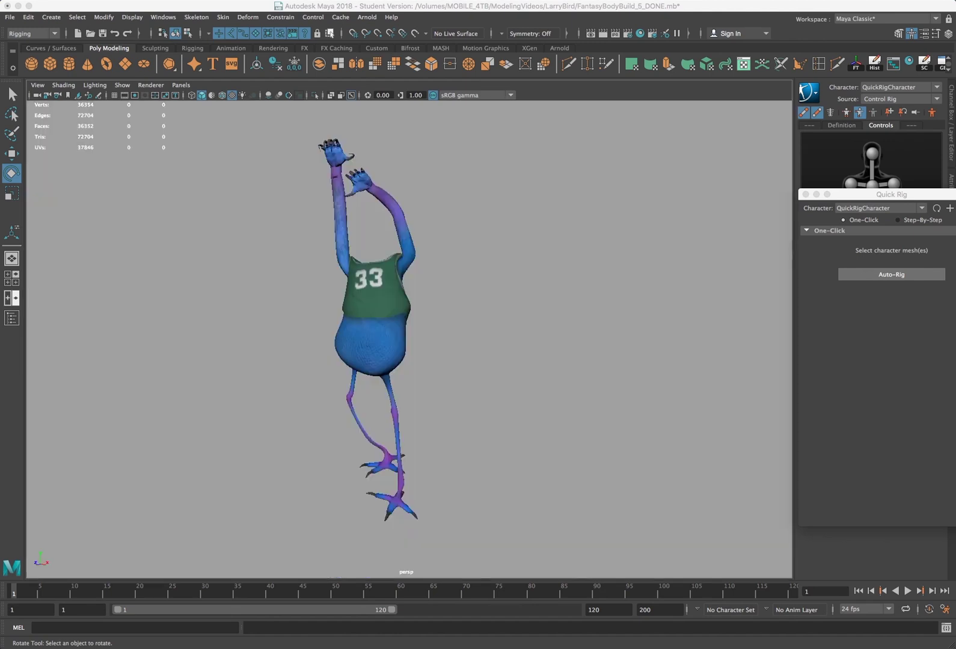
key("alt+b")
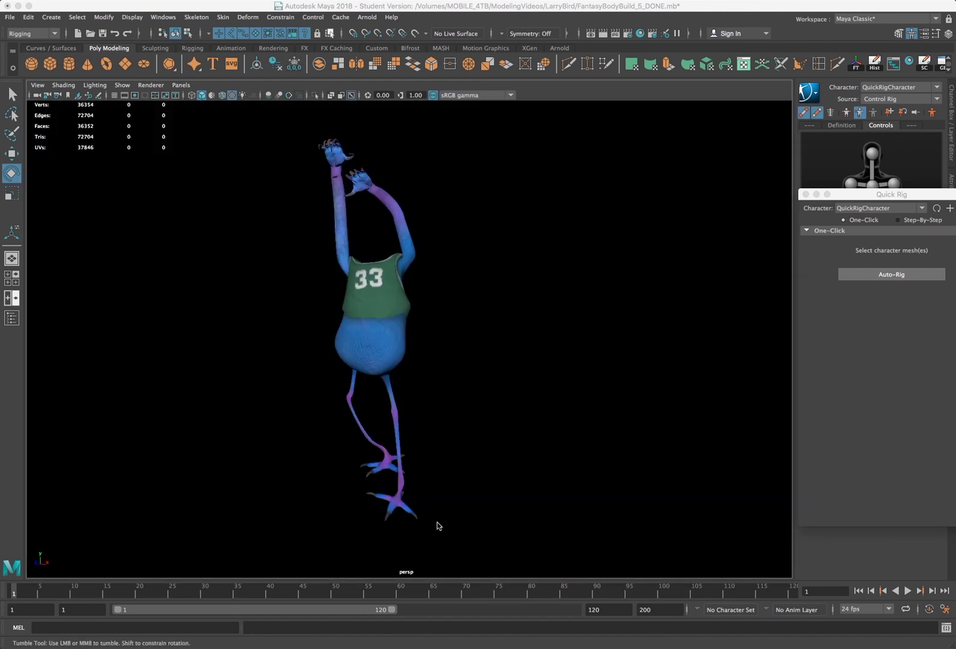
left_click_drag(438, 523, 437, 526, "alt")
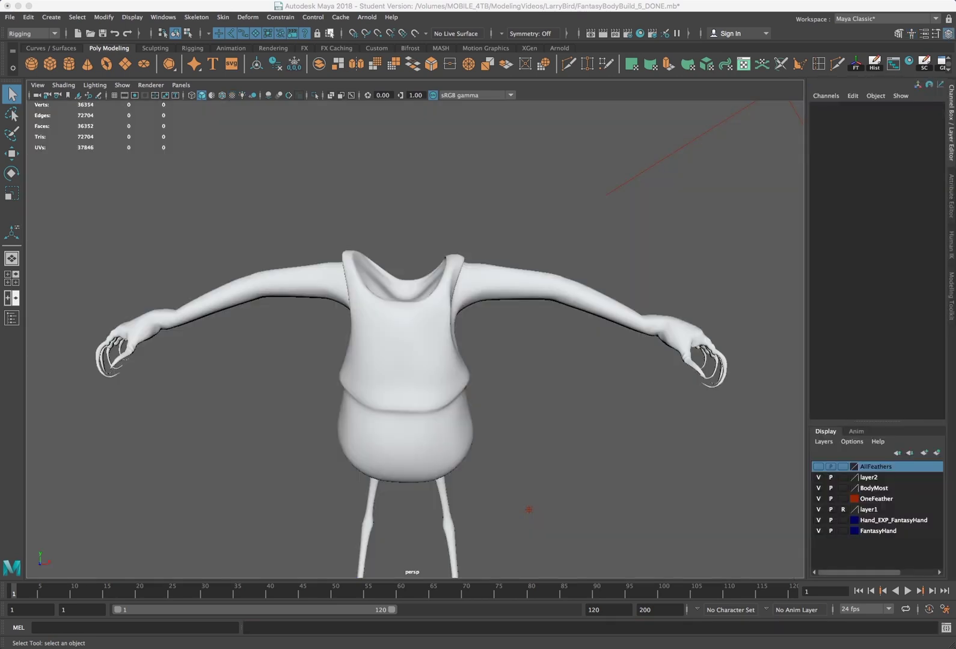
Select the unrigged character's body mesh and open the Quick Rig tool.
left_click(457, 388)
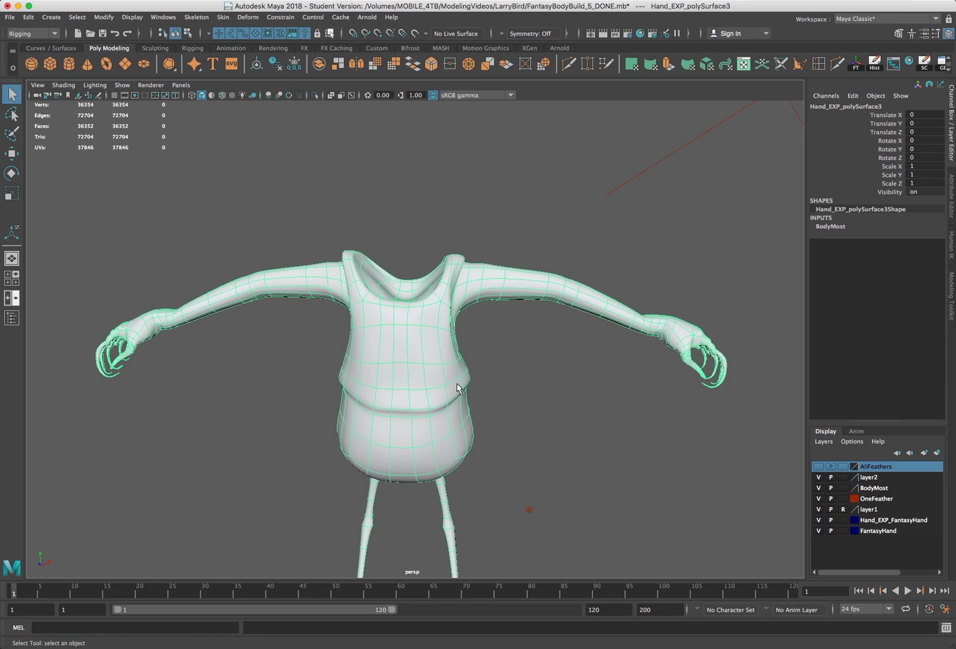
left_click(223, 18)
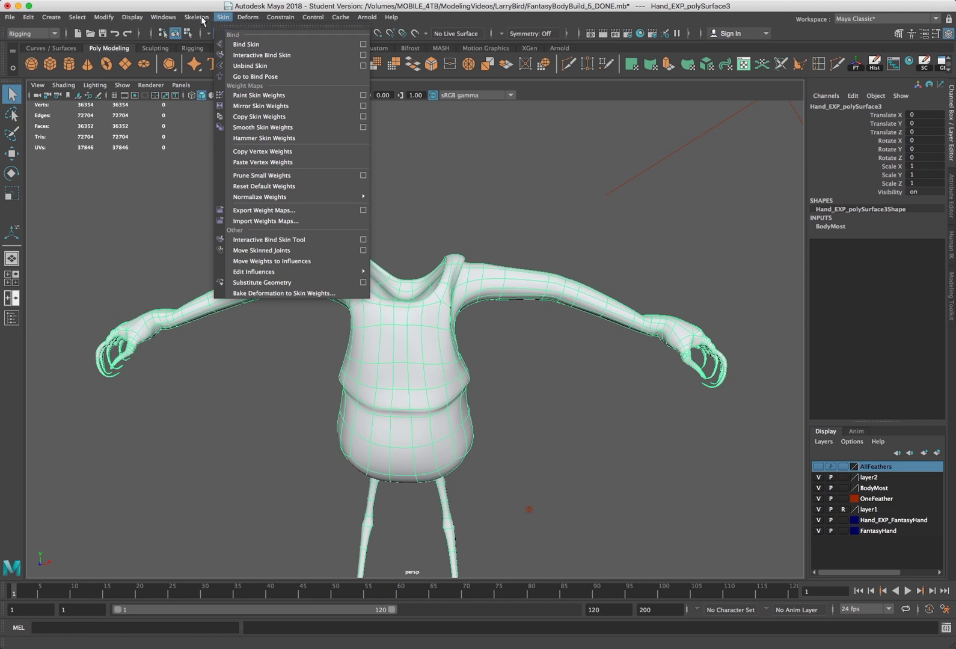
left_click(508, 188)
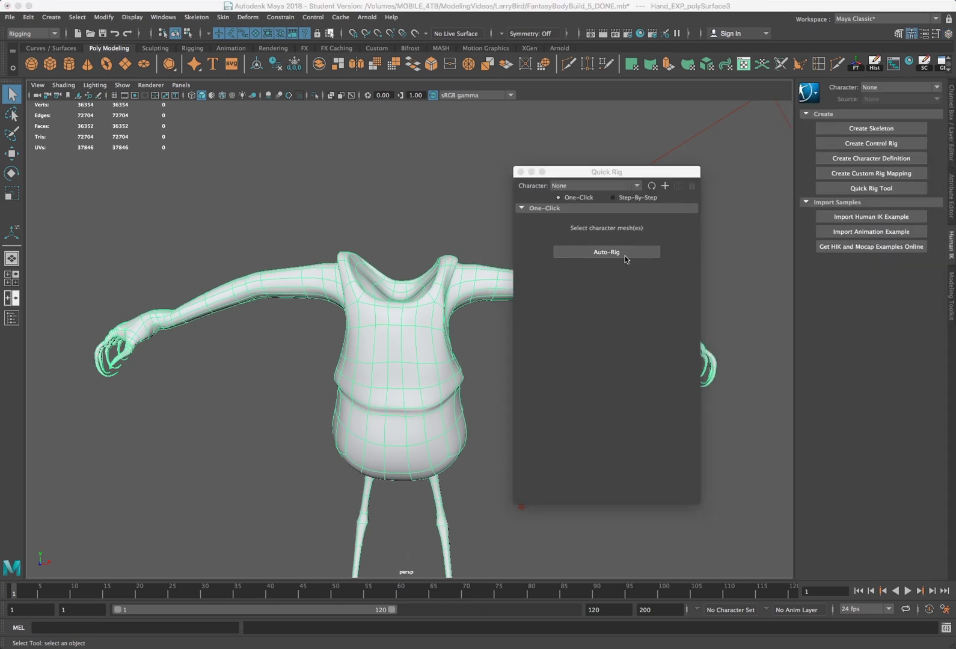
Switch Quick Rig to Step-By-Step mode, create a new character, and add the selected body mesh as its geometry.
left_click(615, 199)
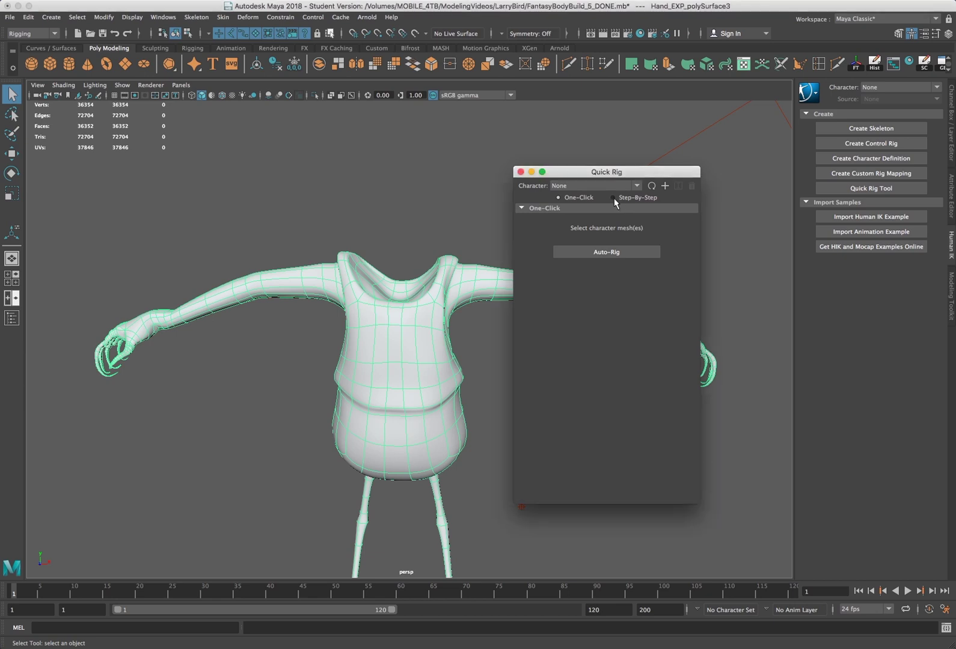
left_click(665, 187)
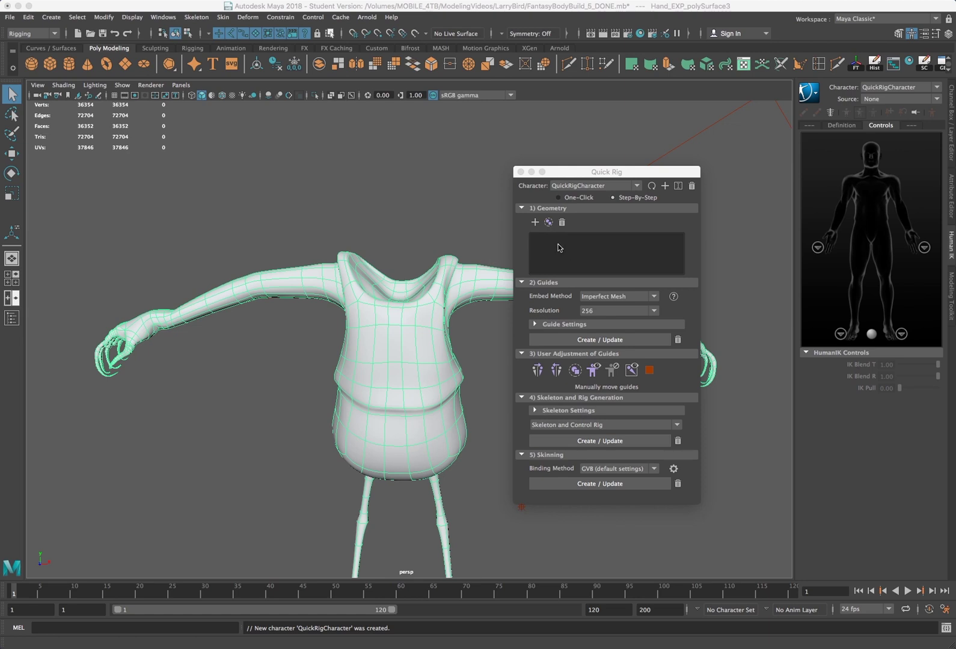
left_click(535, 224)
left_click(535, 223)
Generate the guides with the Imperfect Mesh embed method at resolution 256, keeping the default guide settings.
left_click(654, 297)
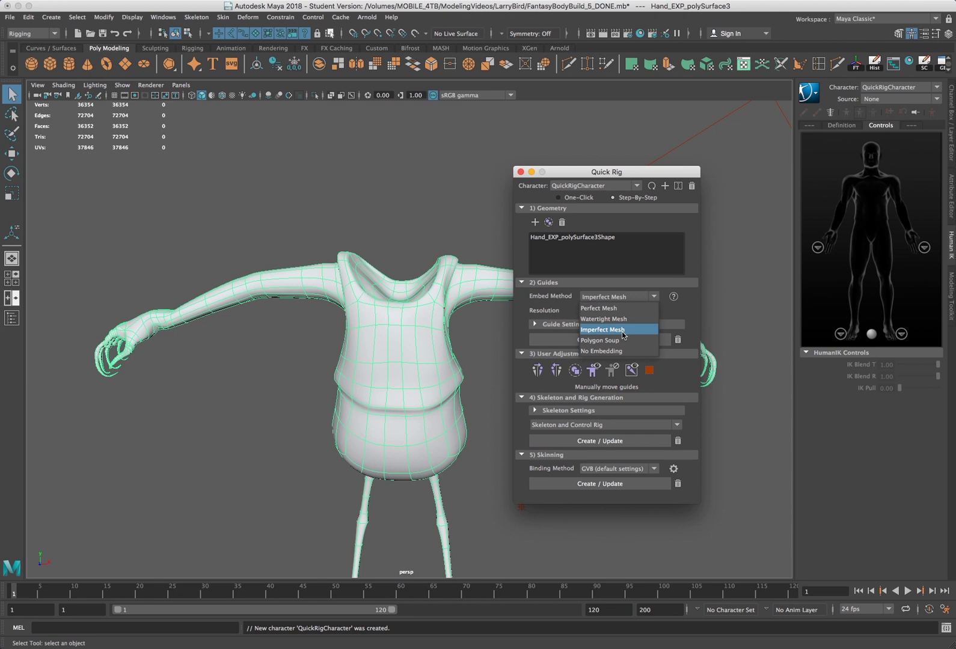
left_click(625, 331)
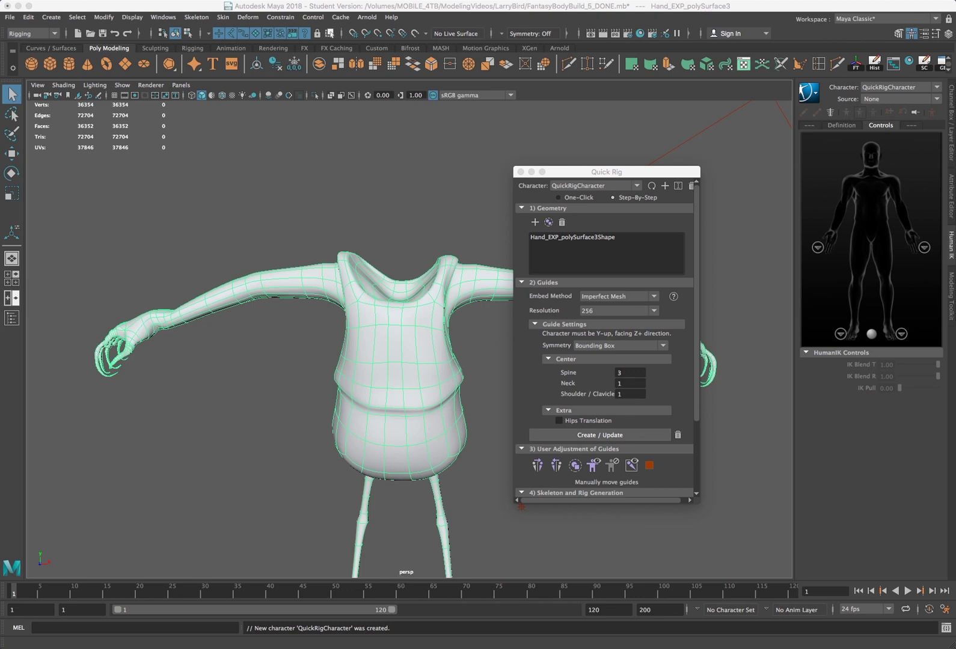
left_click(564, 324)
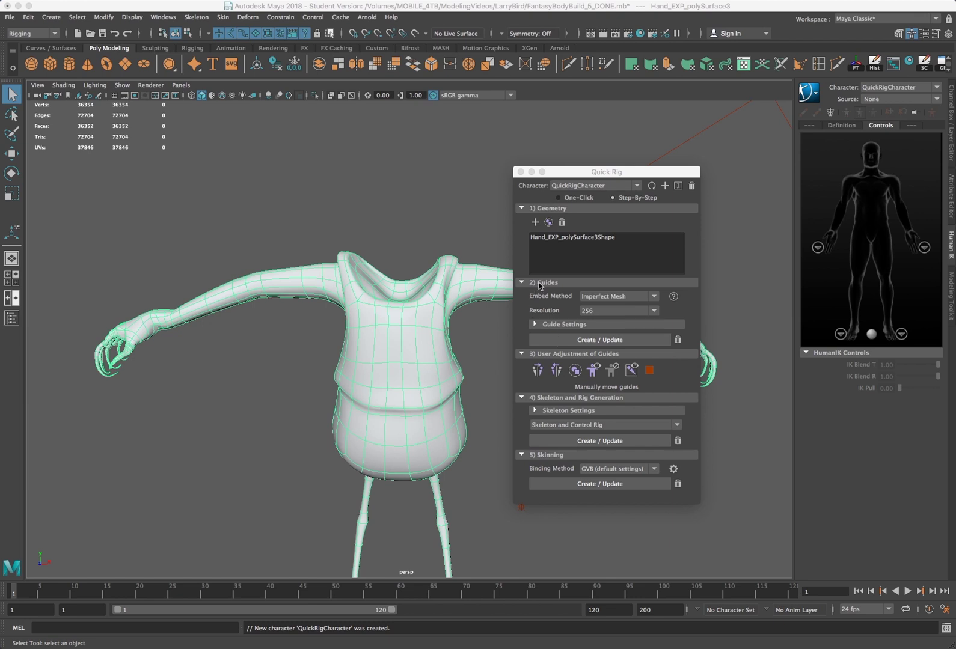
left_click(588, 342)
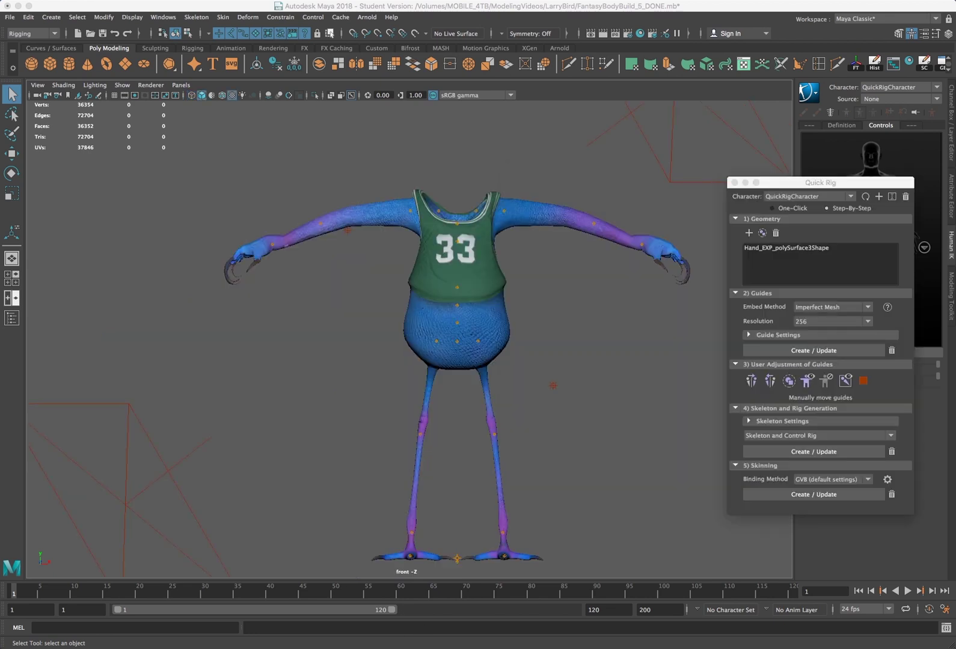
Show the mesh as wireframe, move the left elbow guide onto the elbow joint, and fine-tune the left upper-arm guide at the shoulder.
key("4")
scroll(457, 300, "up", 5)
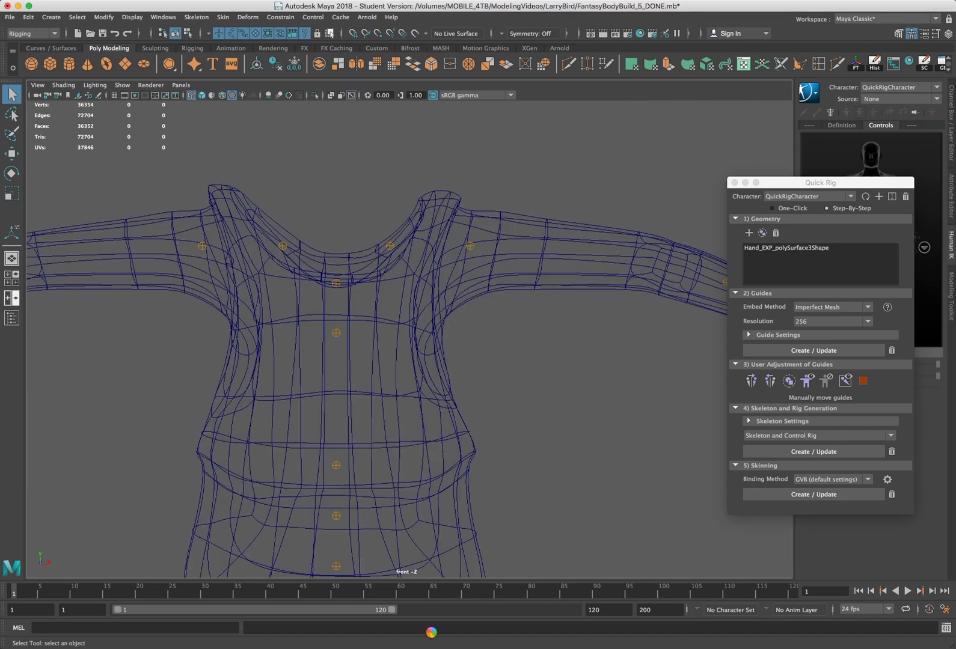
left_click(727, 283)
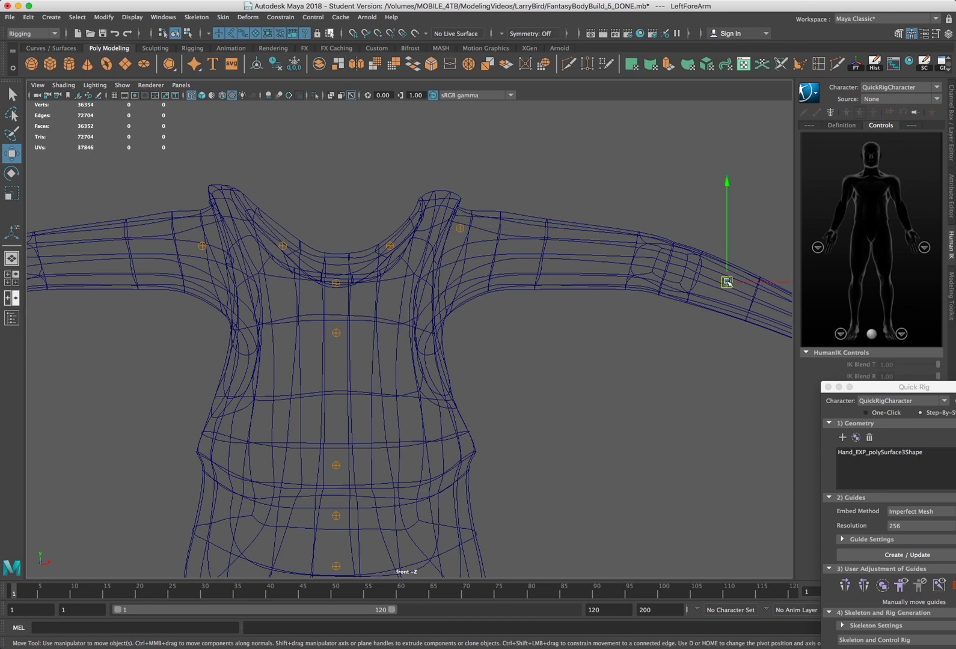
middle_click_drag(674, 268, 672, 265)
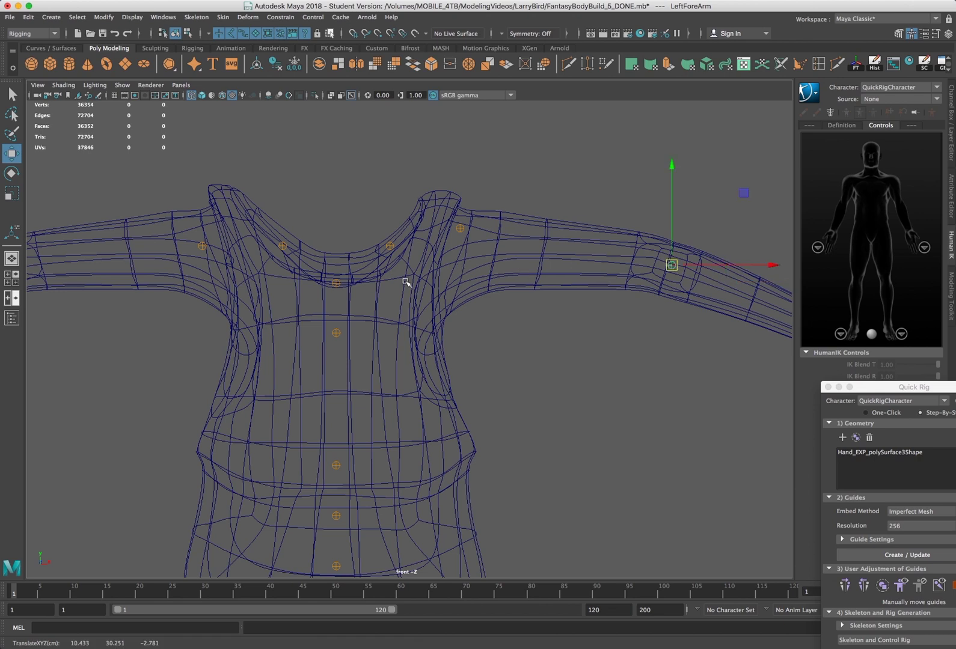
left_click(460, 229)
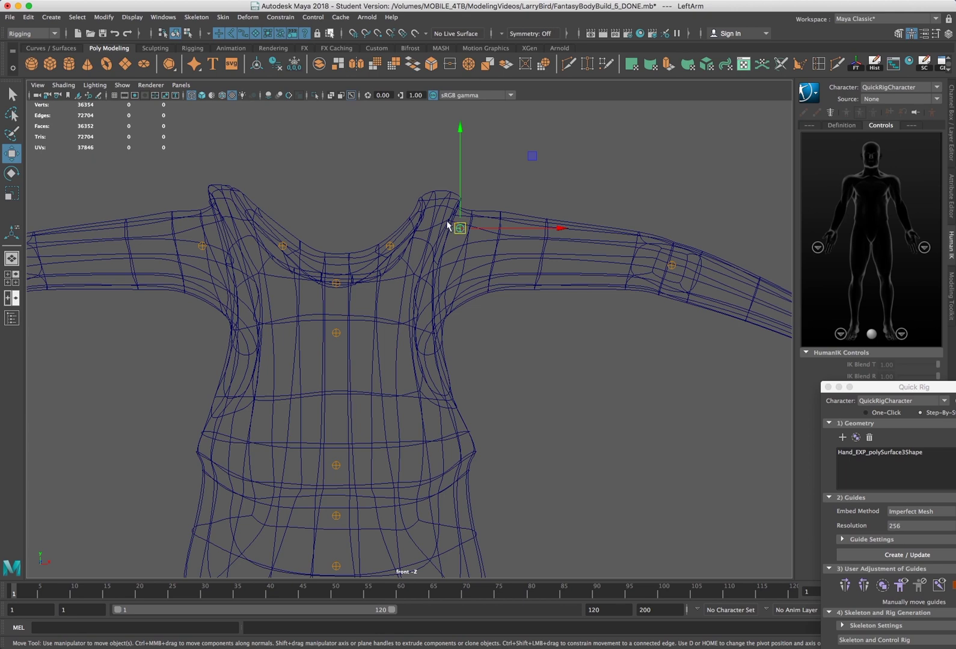
middle_click_drag(447, 223, 452, 227)
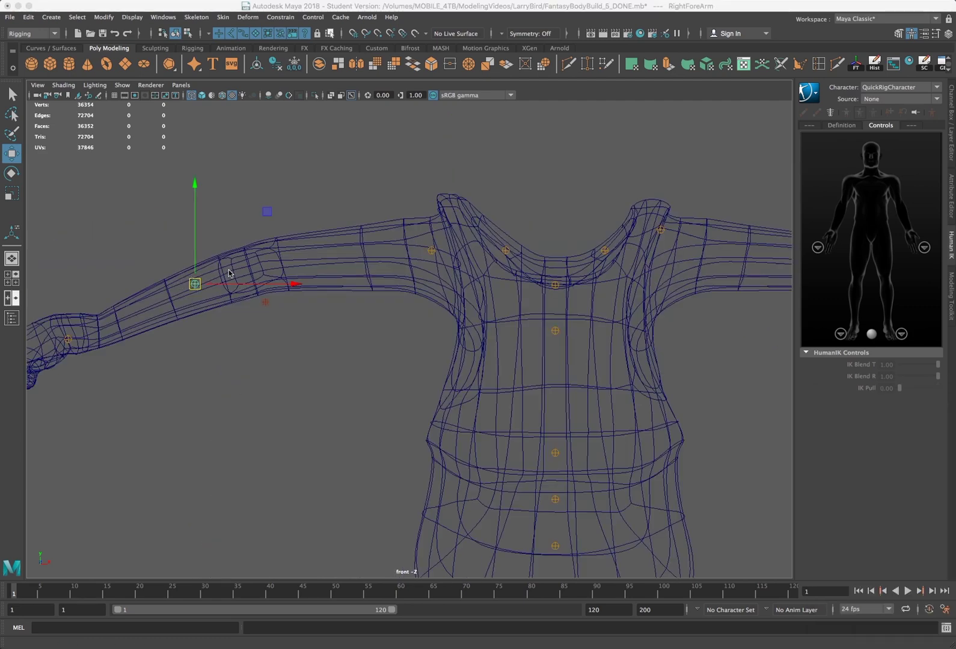
Move the right elbow guide onto the elbow joint and the right hand guide onto the wrist.
middle_click_drag(243, 272, 245, 269)
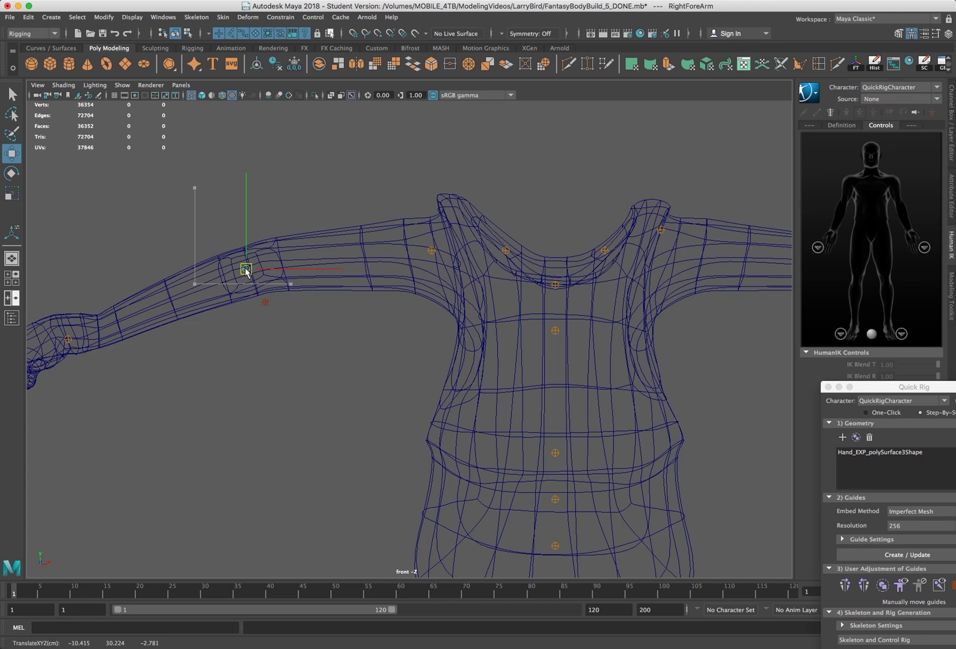
left_click(67, 340)
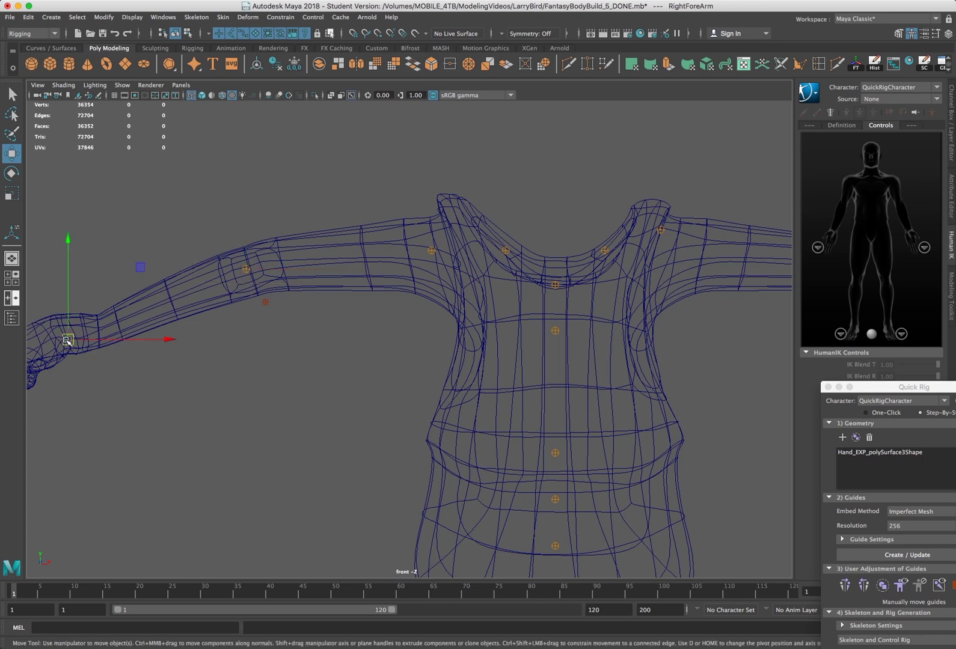
middle_click_drag(92, 333, 98, 326)
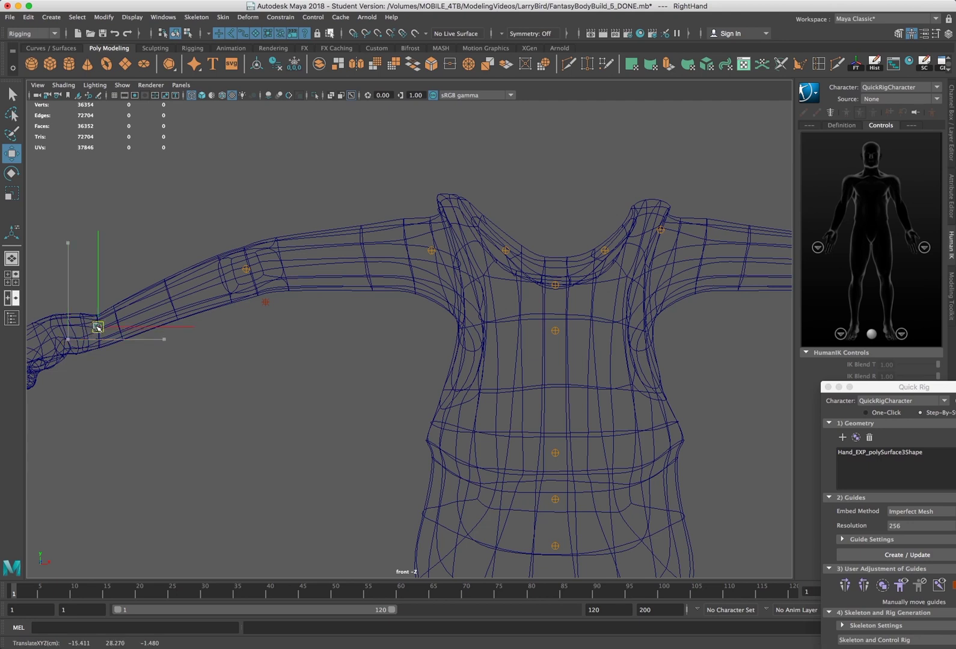
Raise the right upper-arm guide to the top of the shoulder and shift the left clavicle guide slightly up and outward.
middle_click_drag(432, 252, 432, 251)
left_click(432, 252)
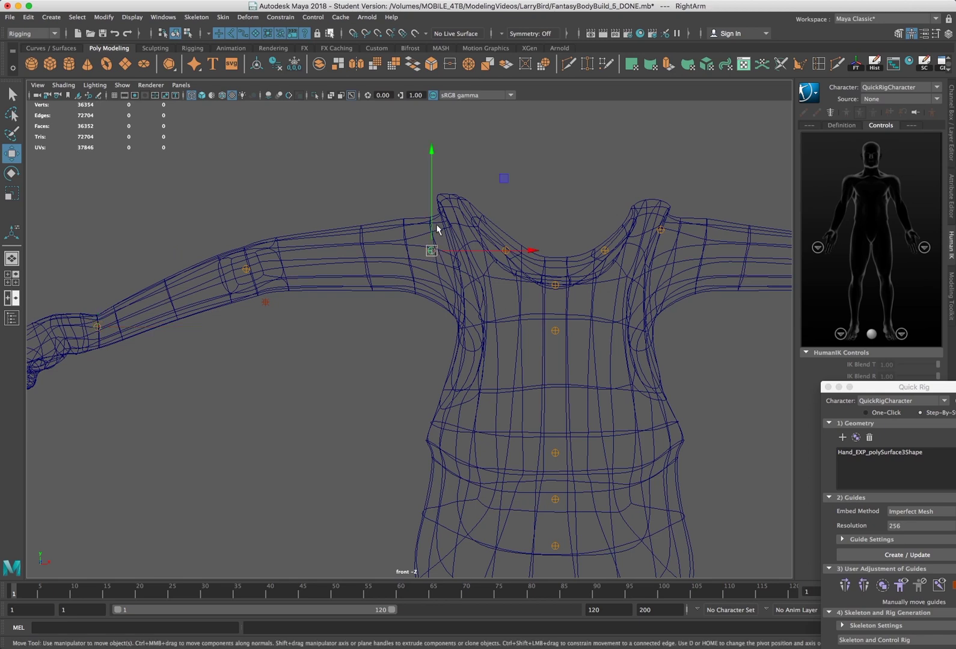
left_click(604, 251)
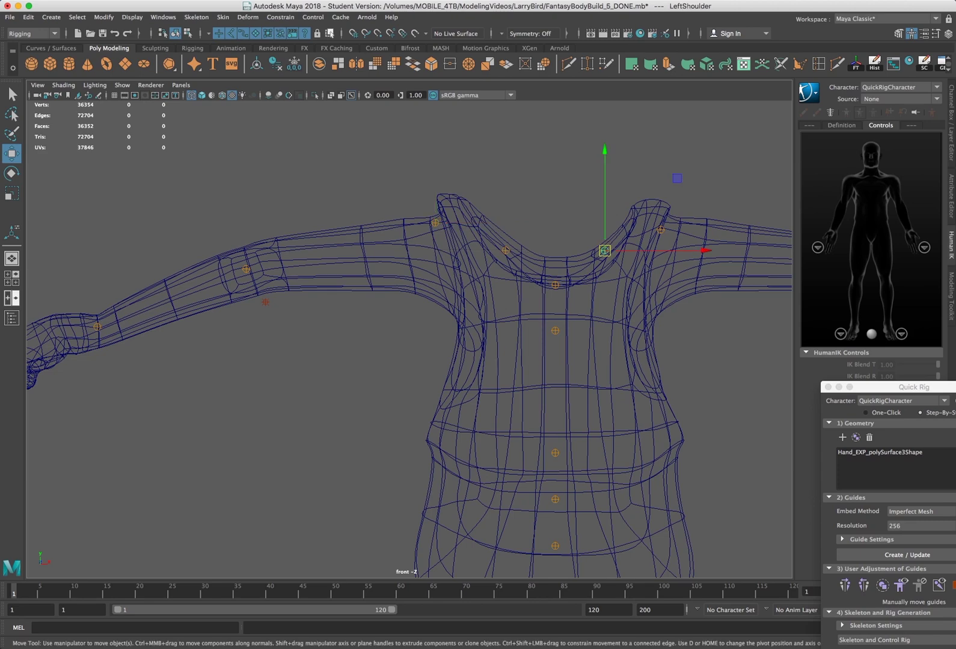
left_click_drag(604, 250, 610, 242)
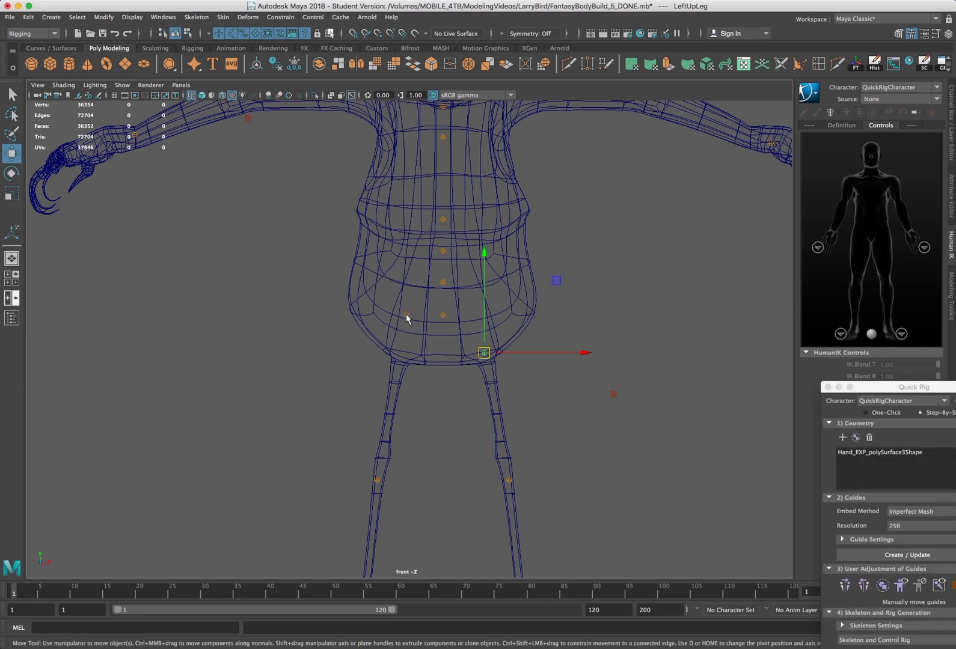
Lower the right hip guide to the top of the leg, and raise both knee guides to the knee joints.
left_click(406, 315)
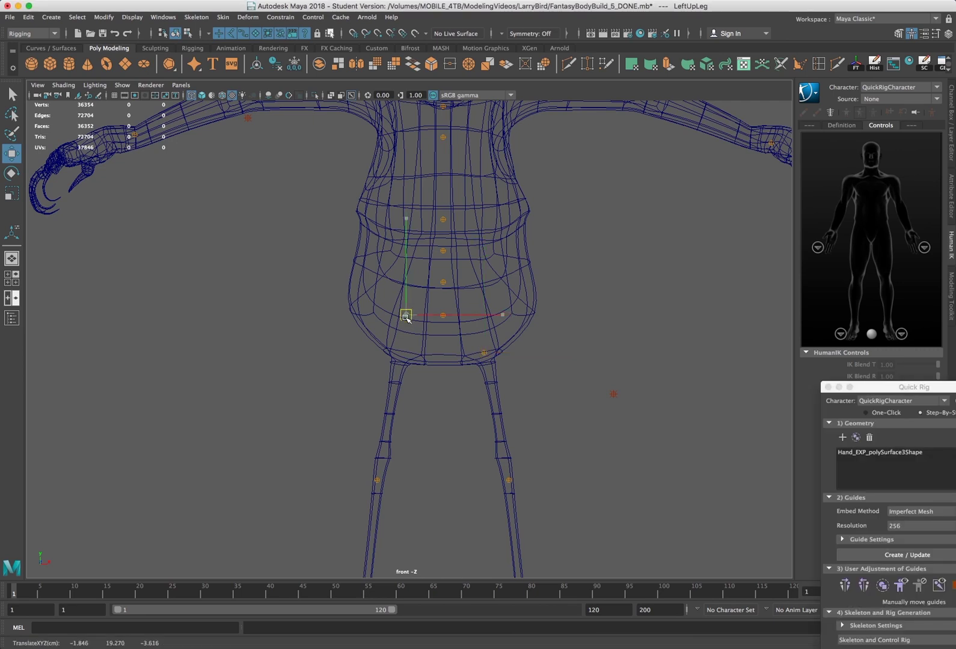
left_click_drag(406, 315, 400, 358)
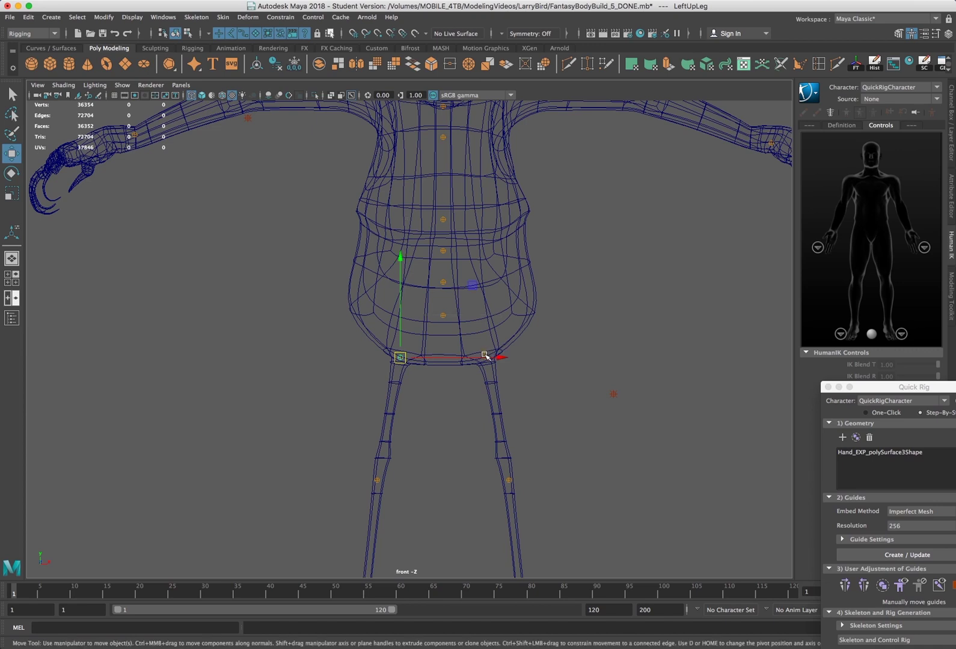
left_click(508, 480)
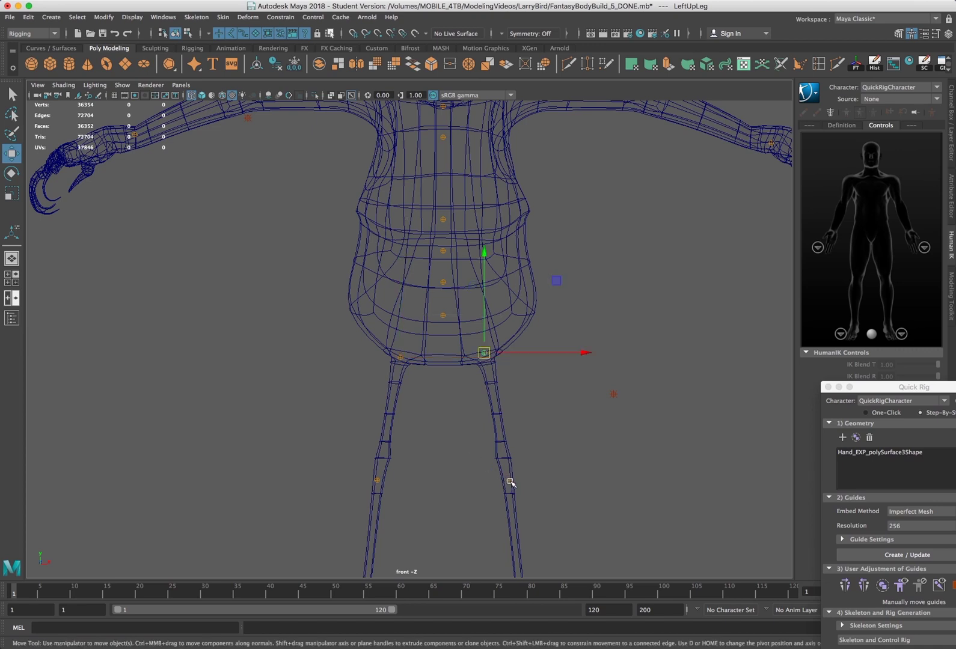
left_click_drag(378, 480, 383, 459)
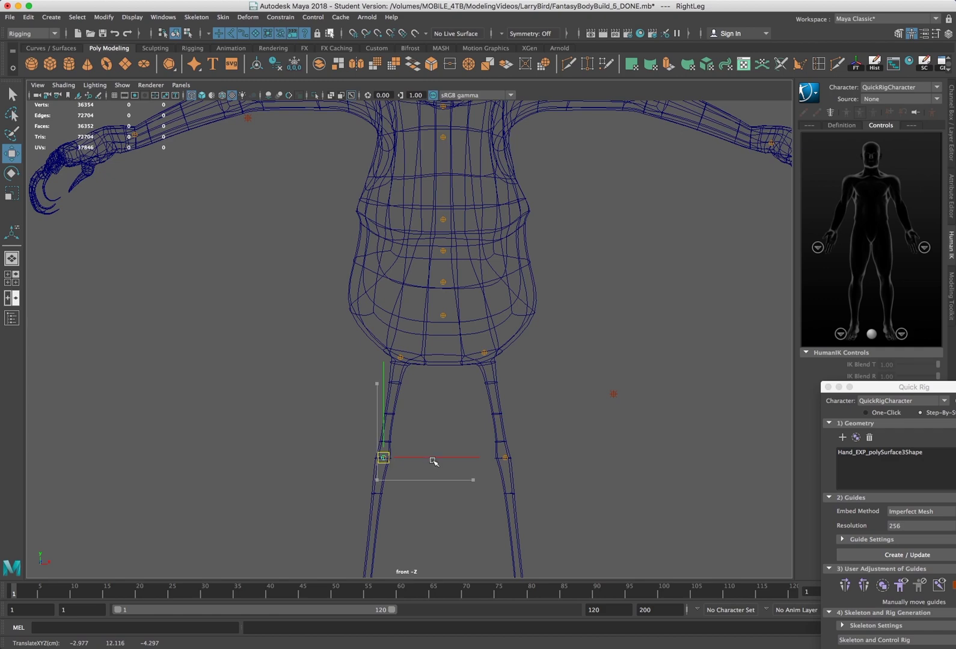
Examine how the leg and foot guides sit inside the mesh in the front and side views.
scroll(432, 461, "down", 2)
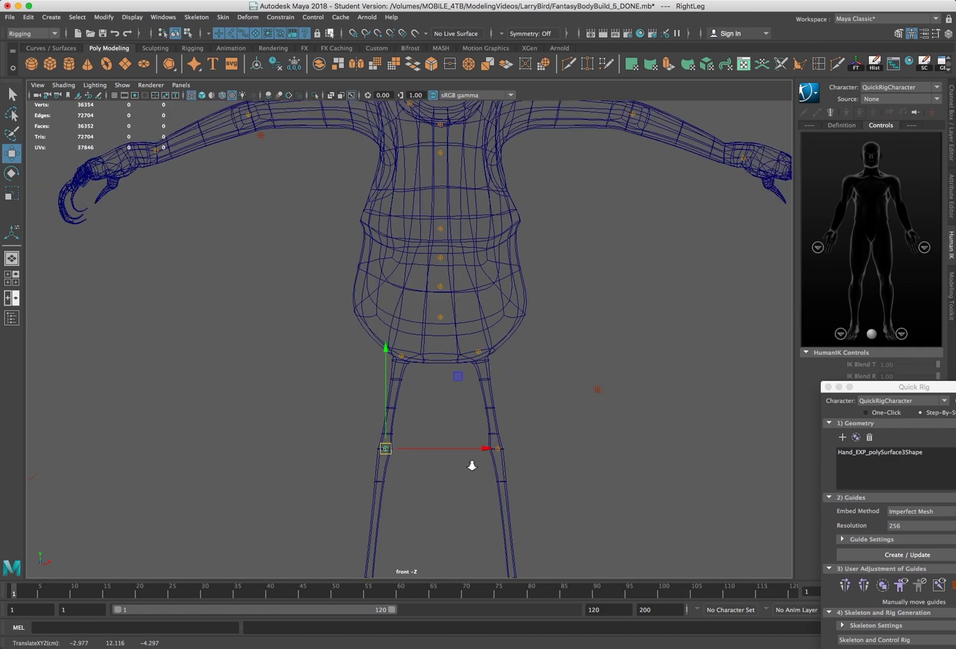
scroll(468, 473, "down", 3)
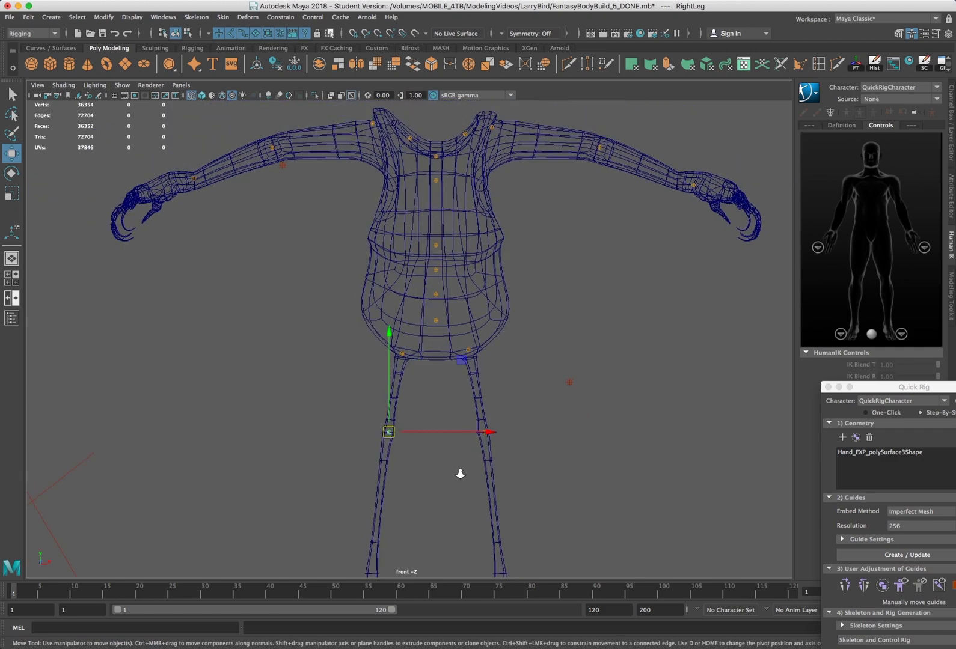
scroll(462, 472, "down", 2)
scroll(488, 528, "down", 1)
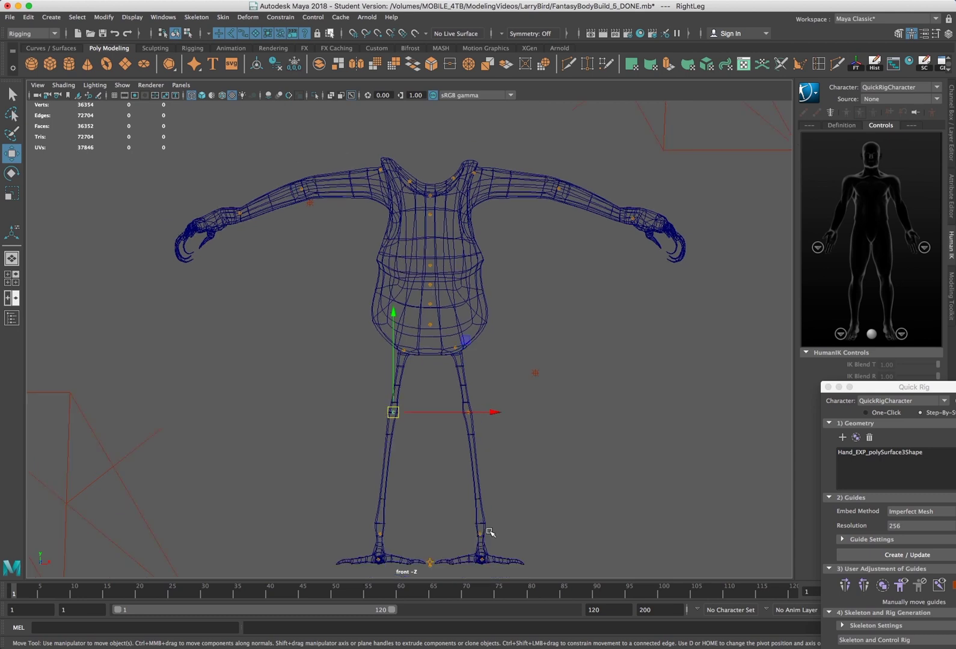
scroll(484, 537, "down", 1)
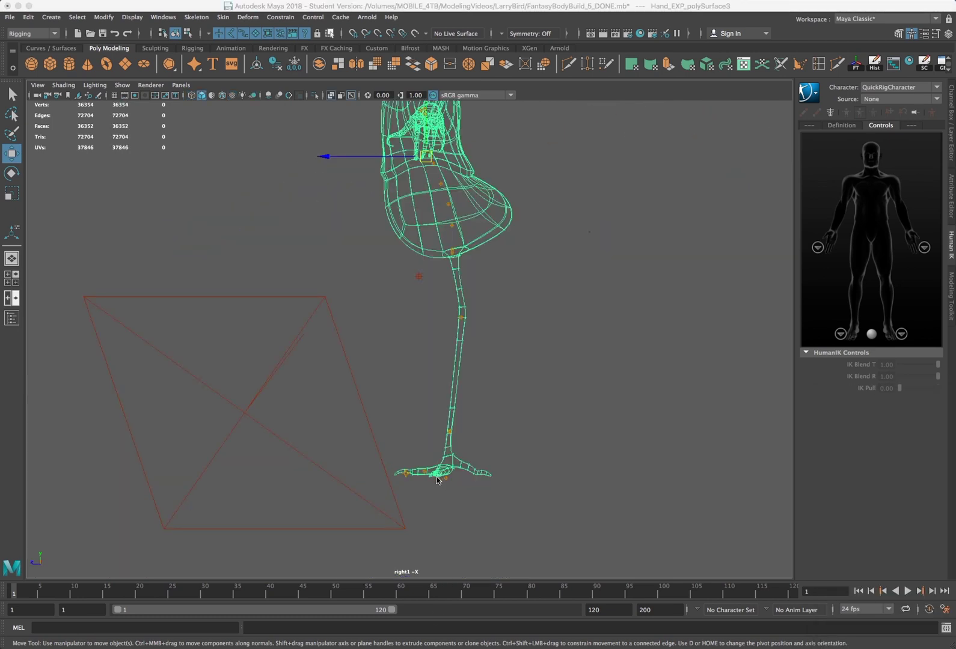
scroll(438, 480, "up", 1)
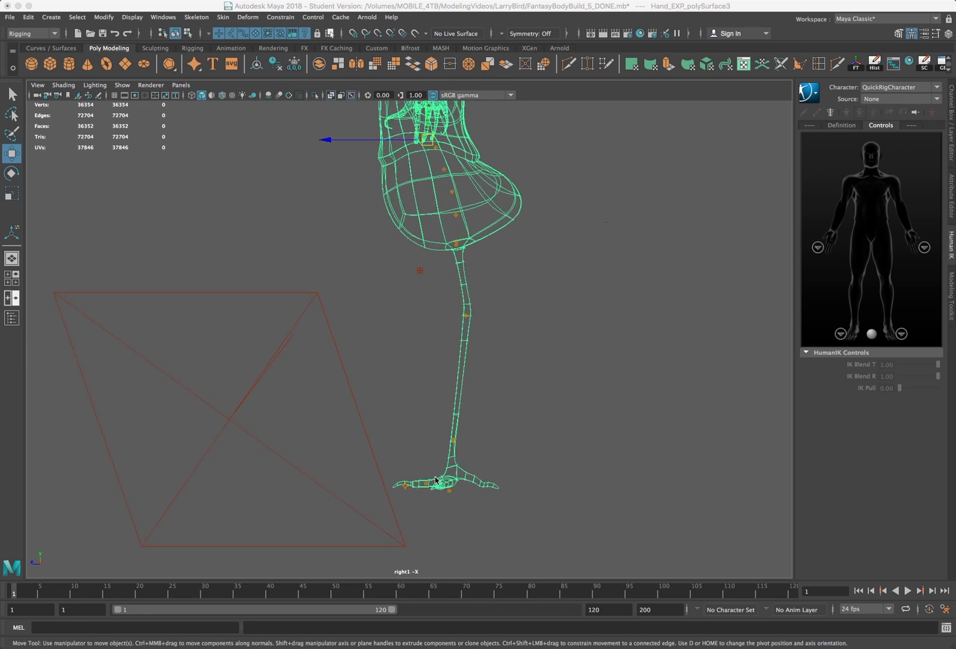
scroll(435, 478, "up", 3)
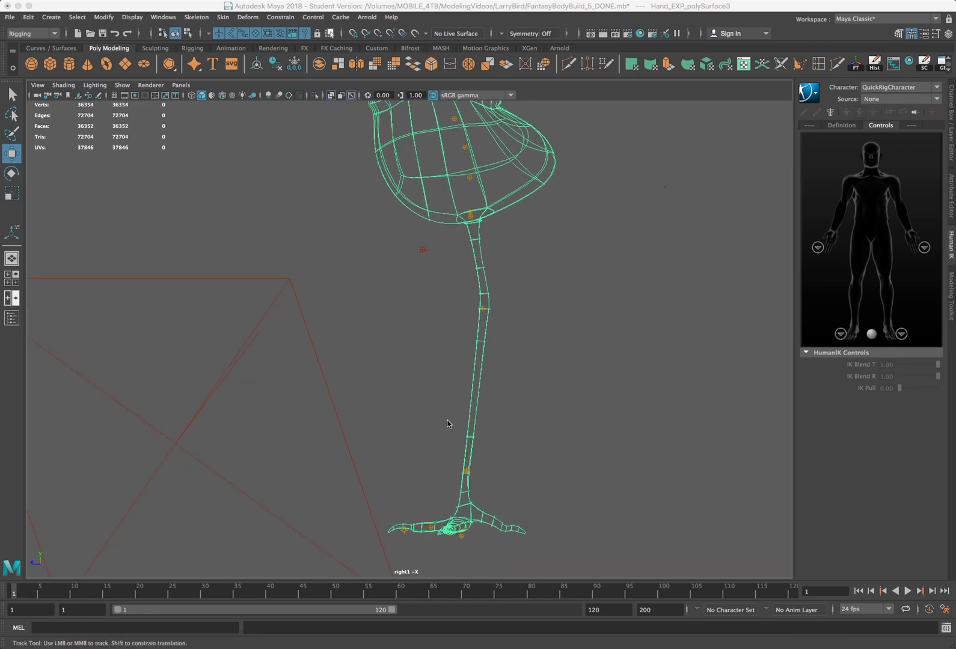
middle_click_drag(449, 419, 426, 357, "alt")
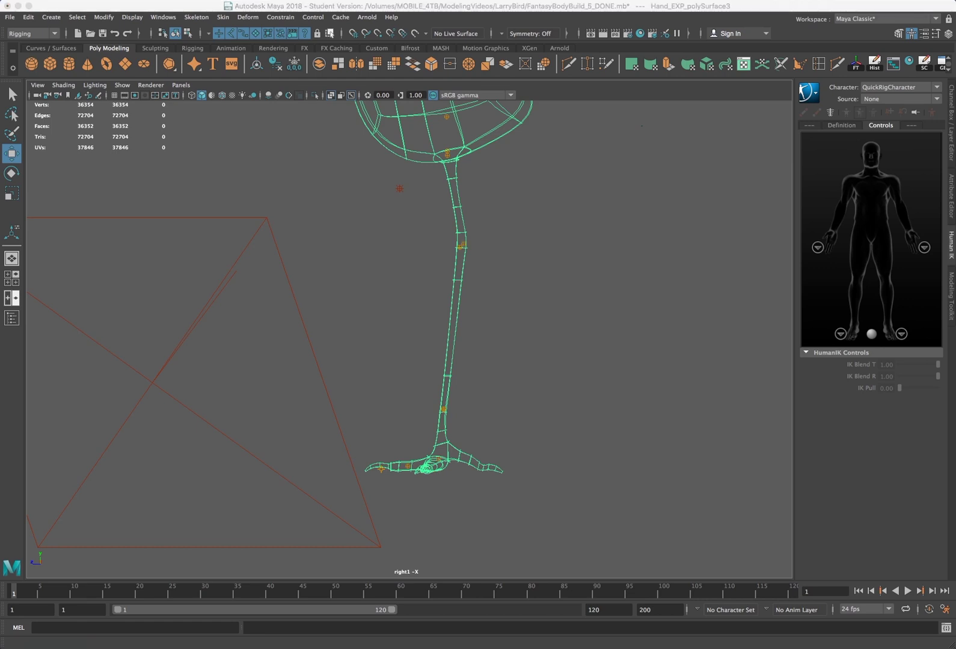
scroll(428, 472, "up", 5)
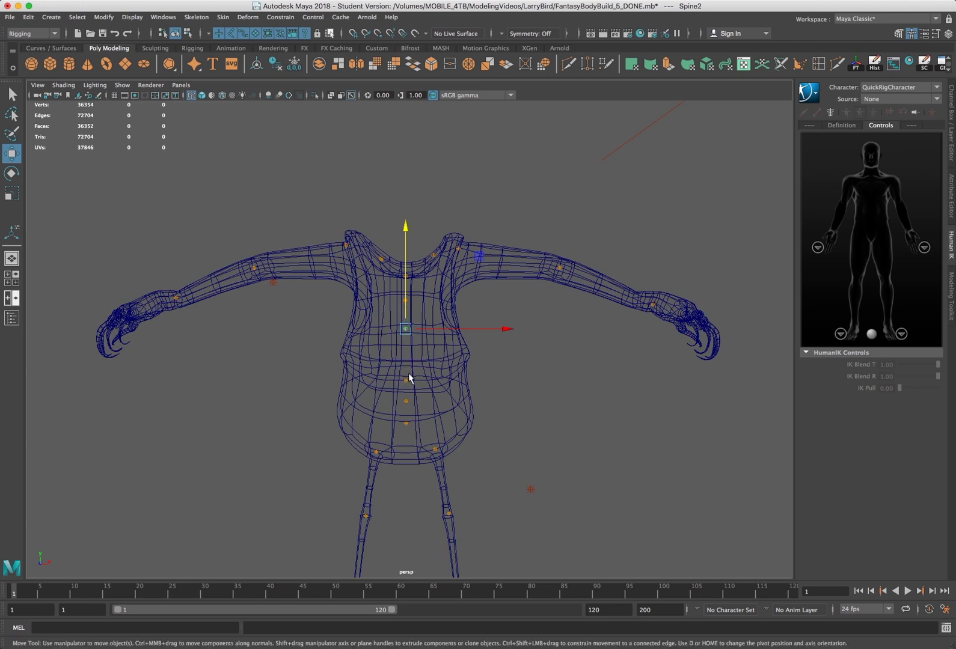
Lower the upper spine guide in the torso, and align the left and right hand guides with the wrists in the top view.
left_click_drag(405, 293, 406, 347)
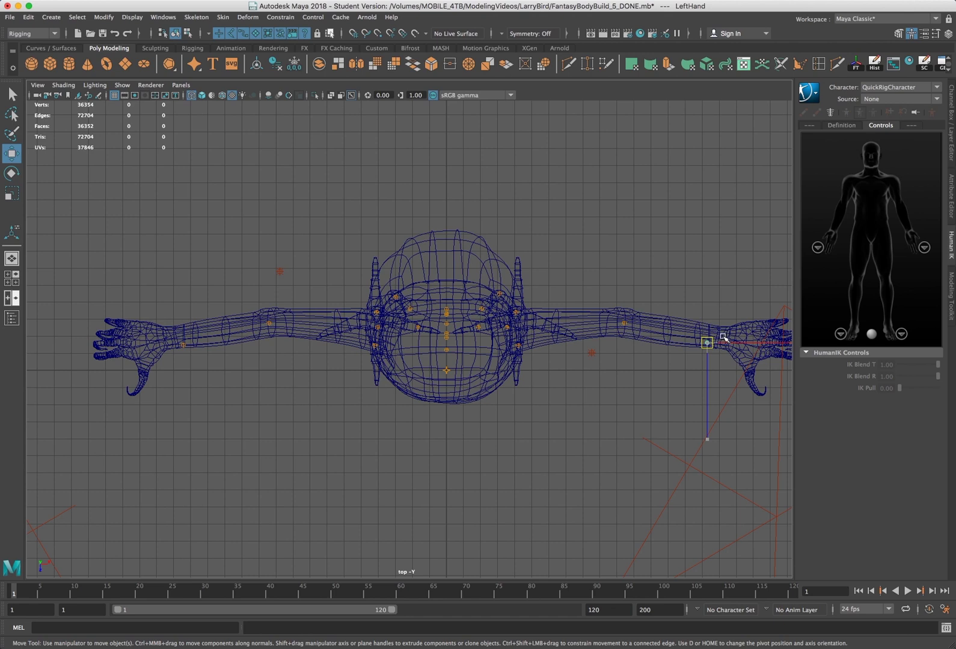
middle_click_drag(723, 338, 725, 339)
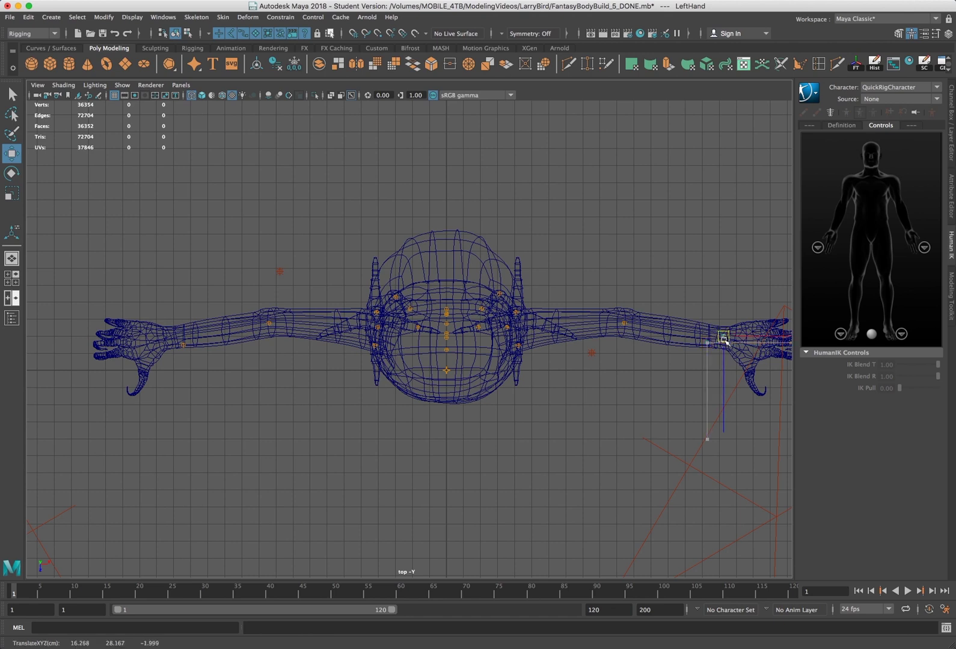
left_click(183, 346)
left_click_drag(183, 347, 169, 339)
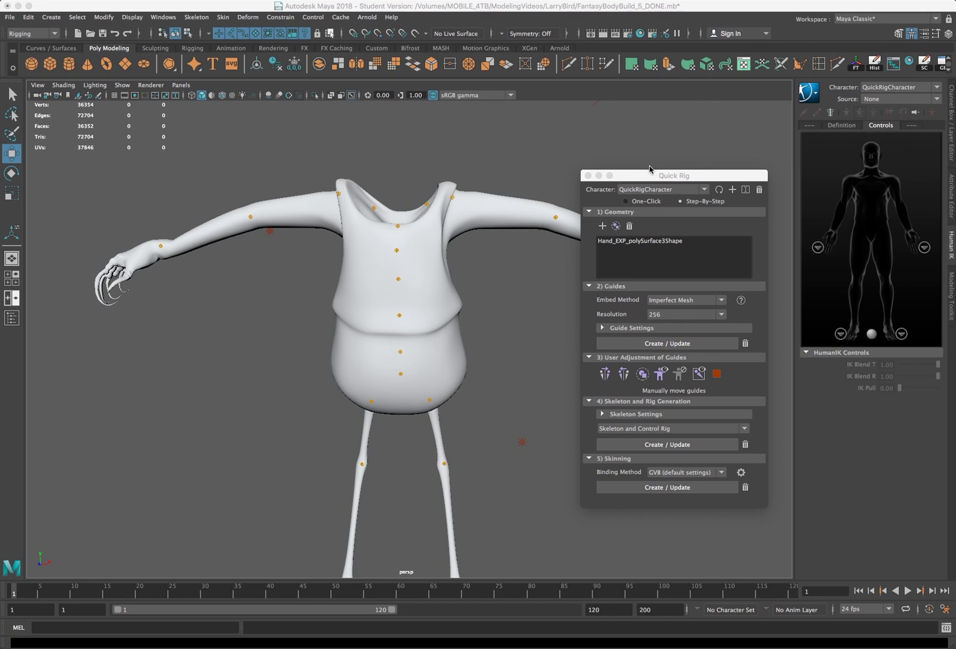
Select the right knee guide and mirror its position to the left leg.
left_click_drag(648, 168, 650, 170)
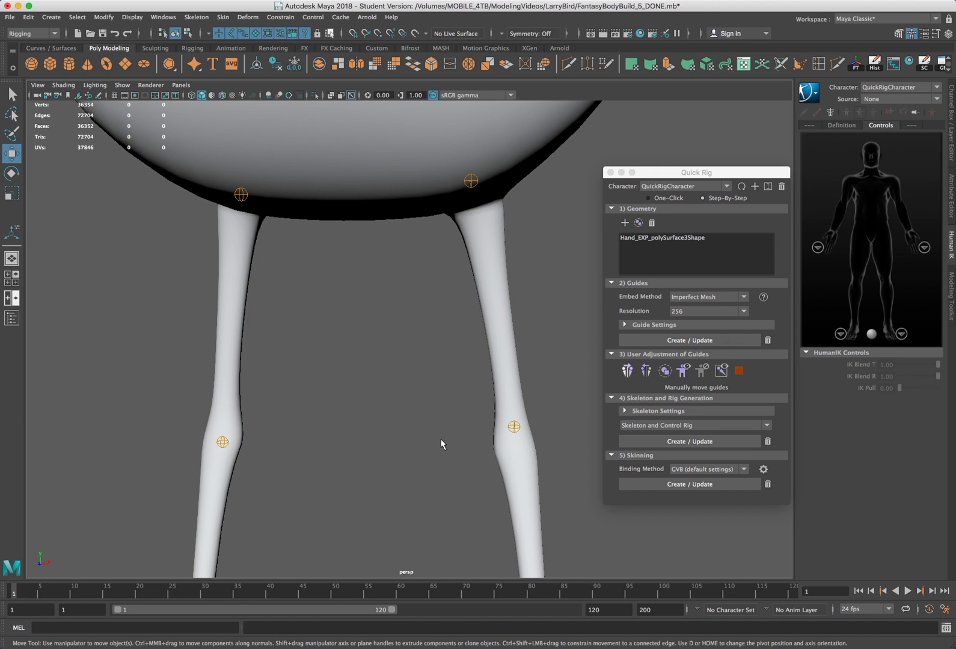
left_click(223, 442)
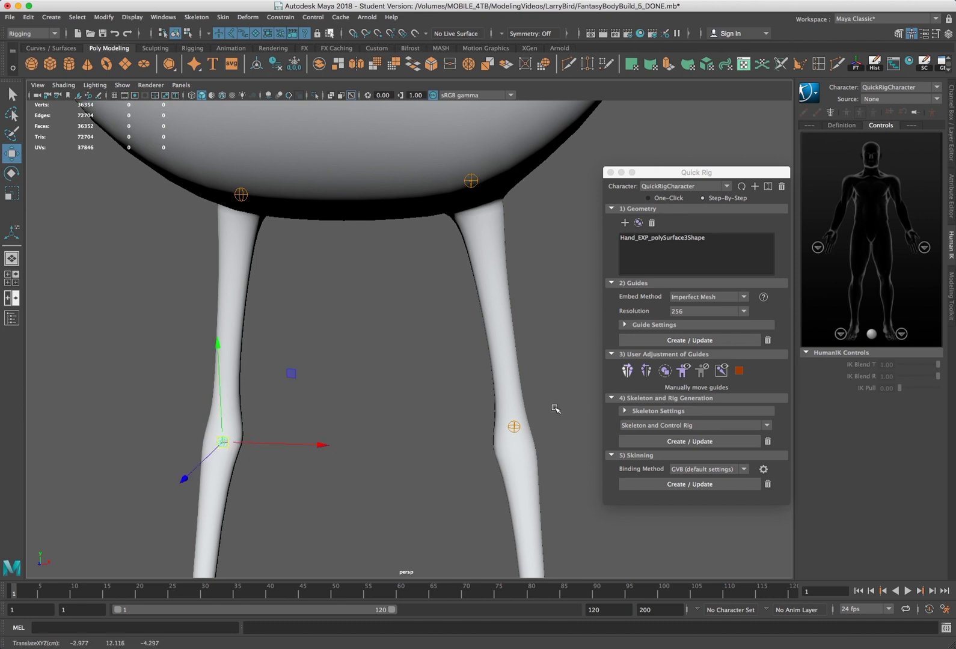
left_click(627, 371)
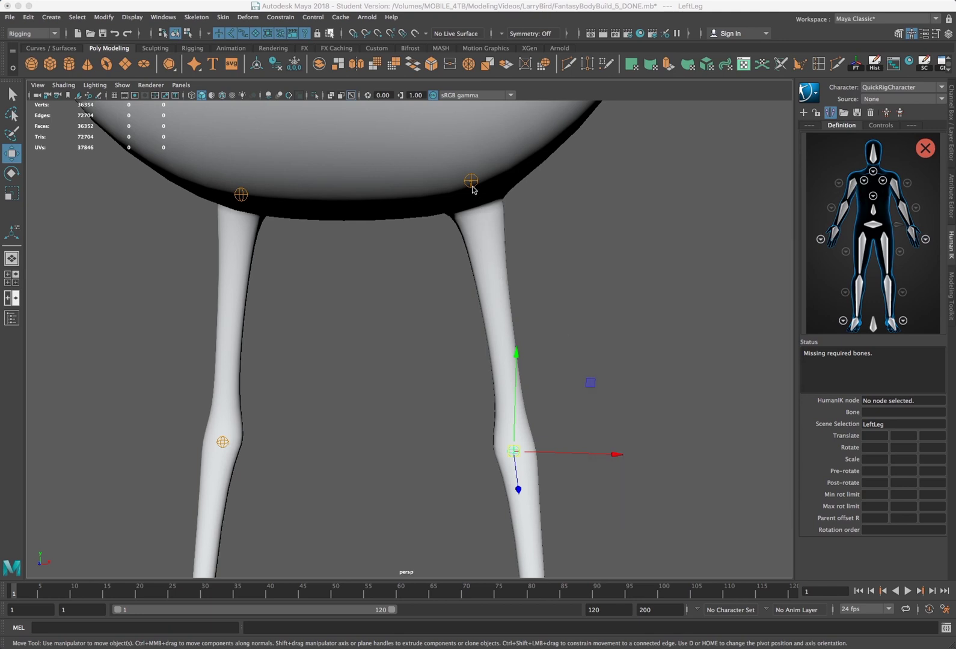
Generate the skeleton and control rig from the fitted guides with the default skeleton settings, and show the character definition.
left_click(471, 181)
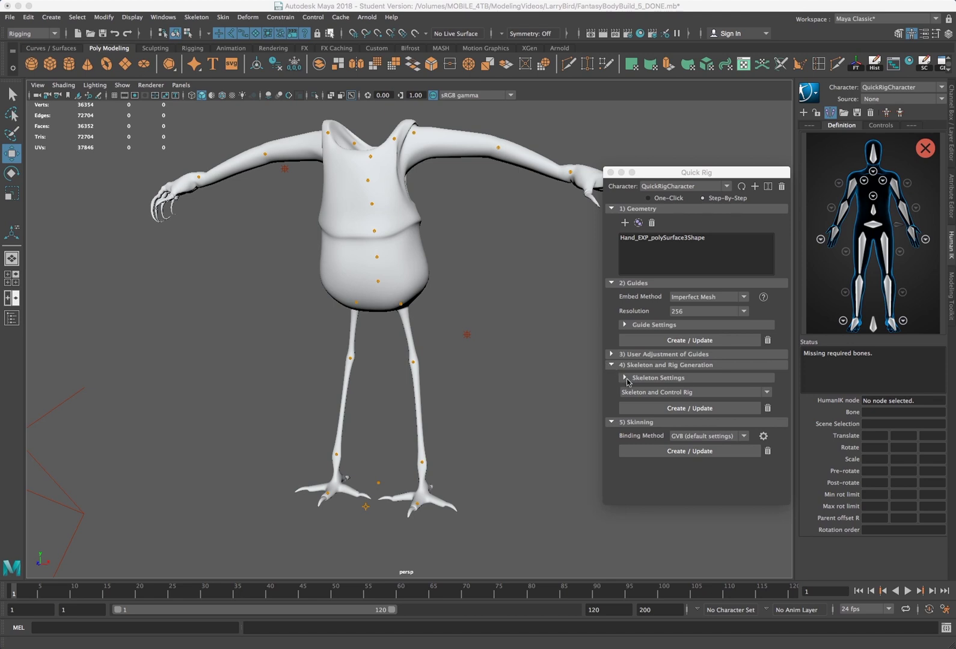
left_click(625, 379)
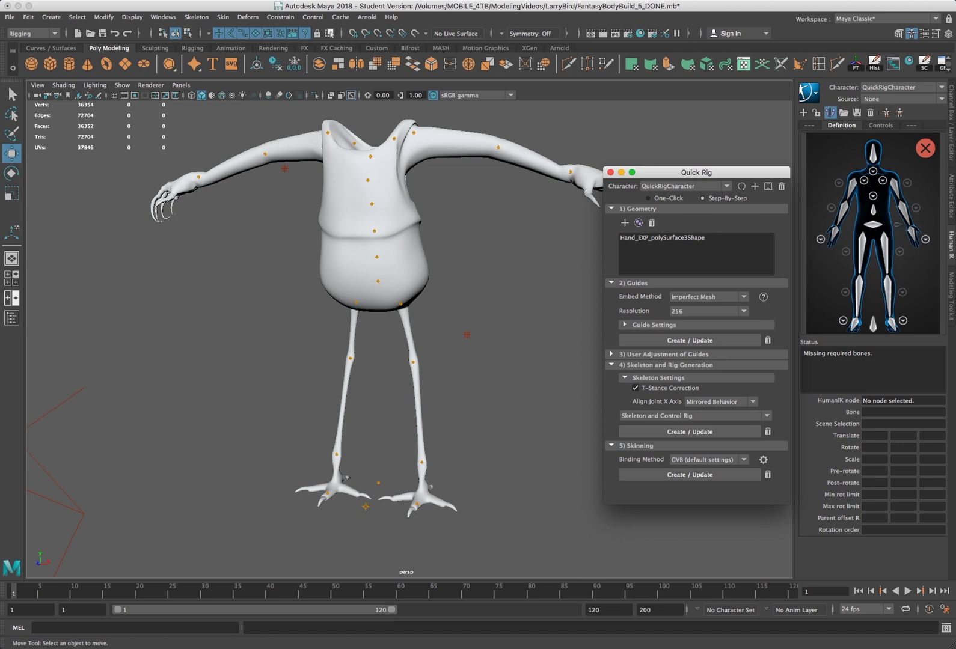
left_click(644, 377)
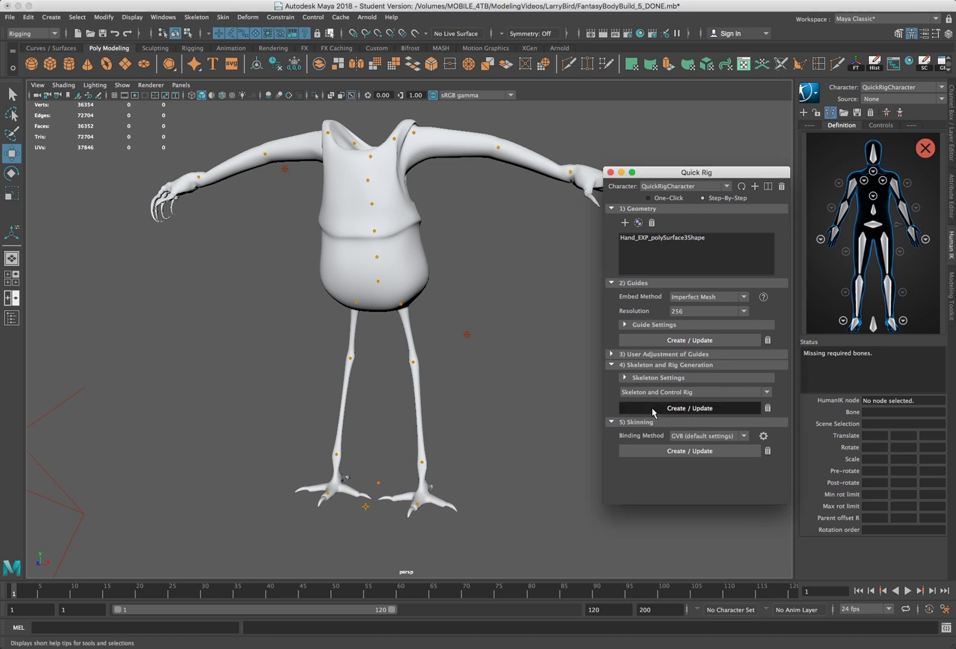
left_click(652, 408)
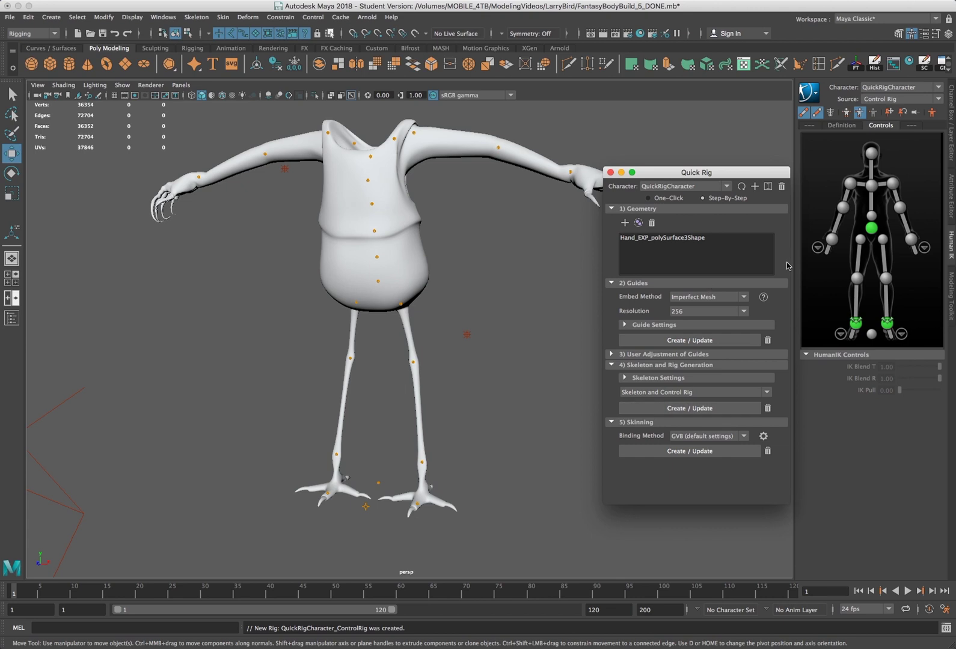
left_click(843, 126)
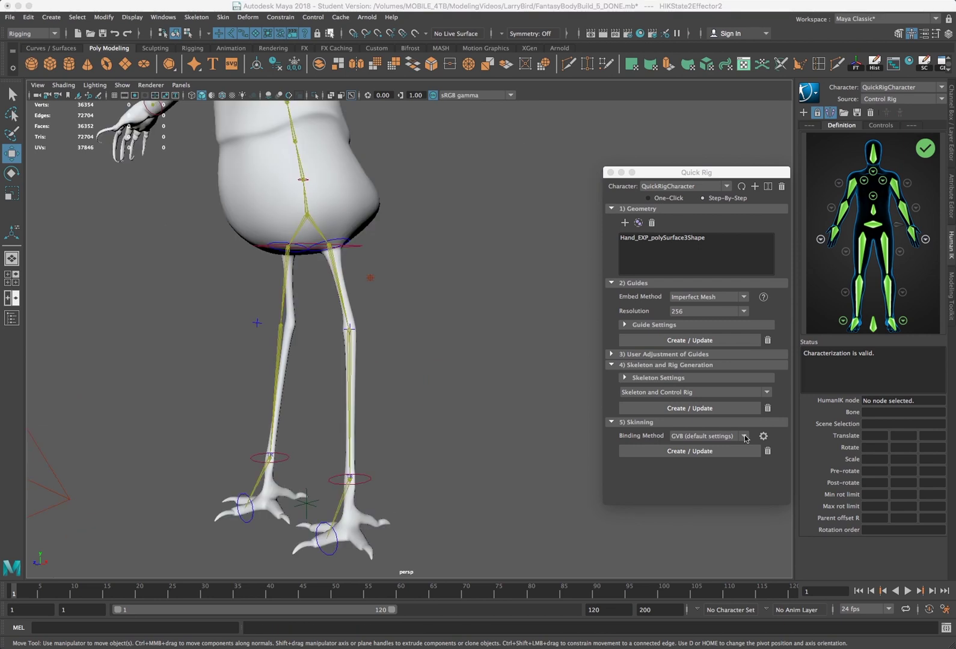
Bind the body mesh to the skeleton with the GVB (default settings) binding method, accepting the deletion of the existing skin.
left_click(744, 437)
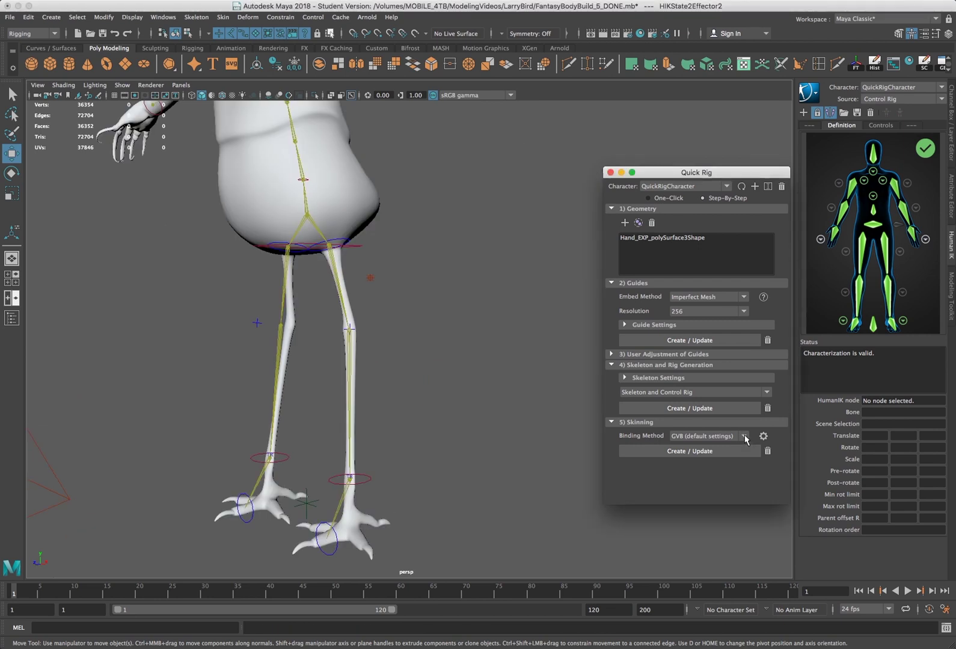
left_click(745, 437)
key("Down")
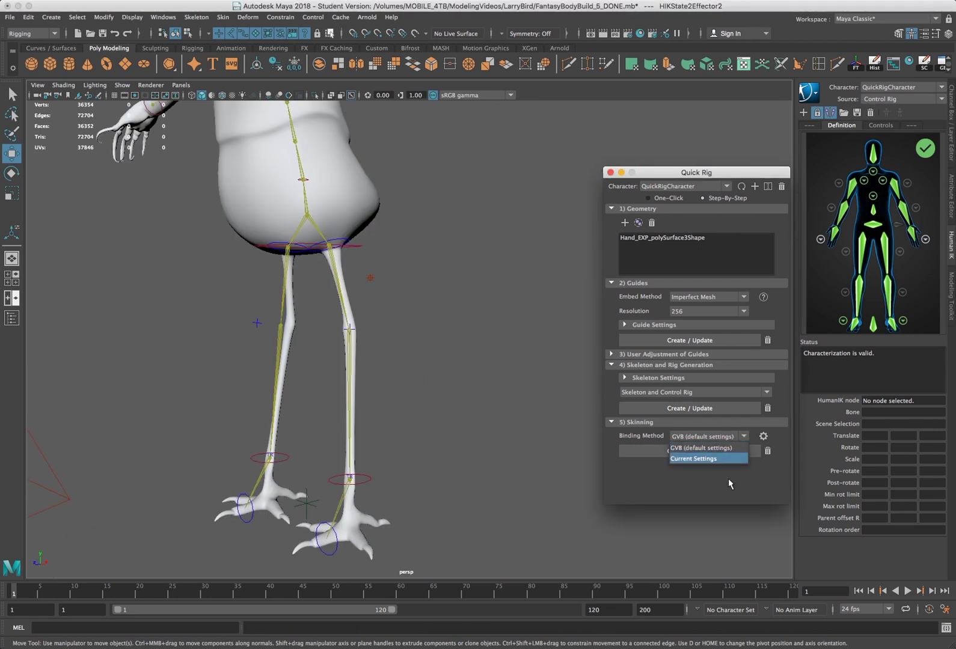
left_click(730, 449)
left_click(700, 452)
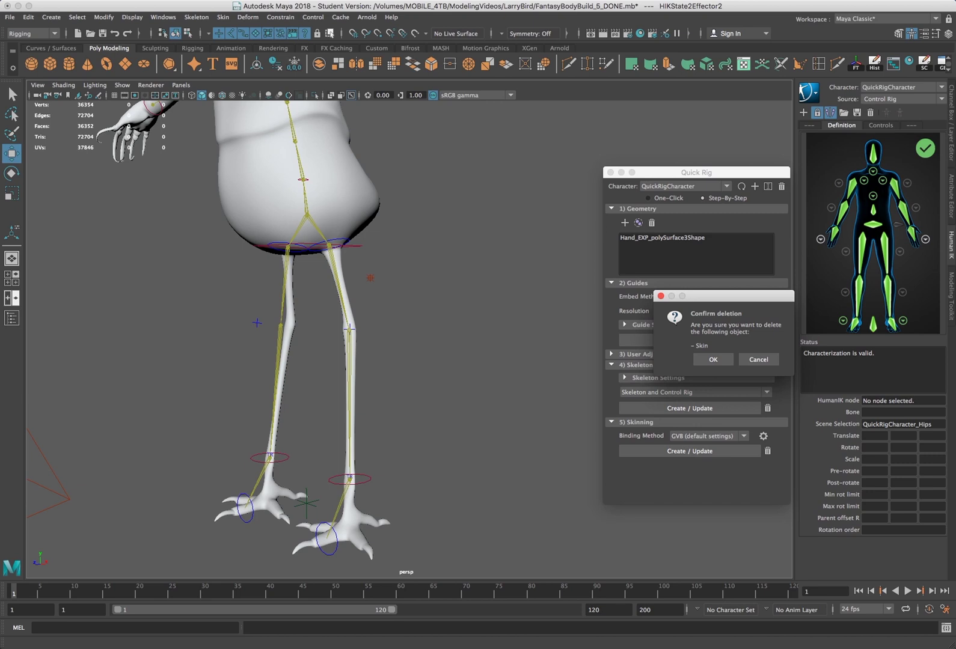
key("Return")
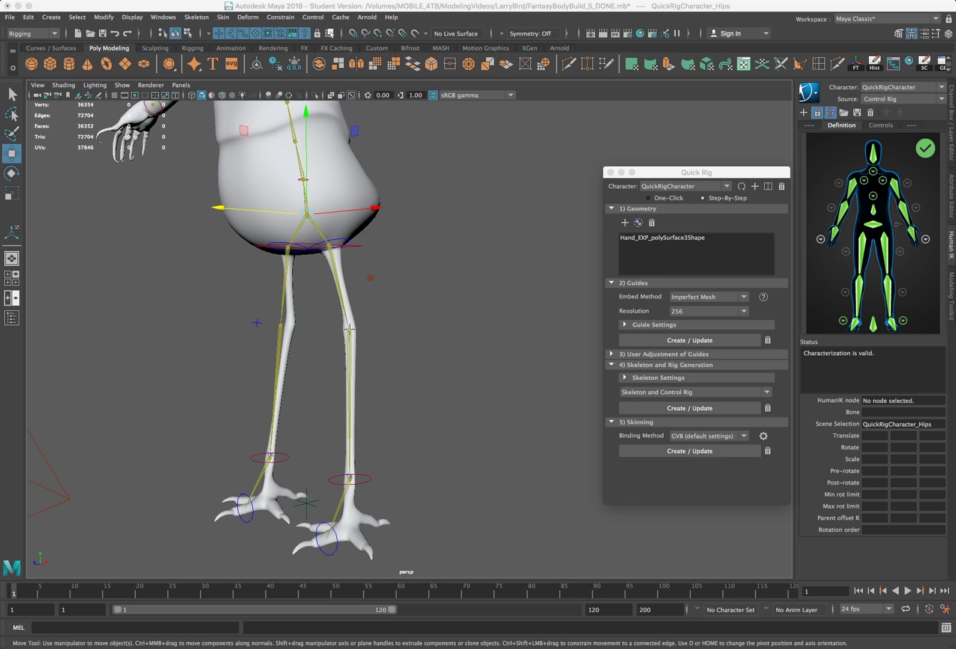
Move the hips control to test how the skinned body and legs follow, and undo the test pose.
left_click(307, 245)
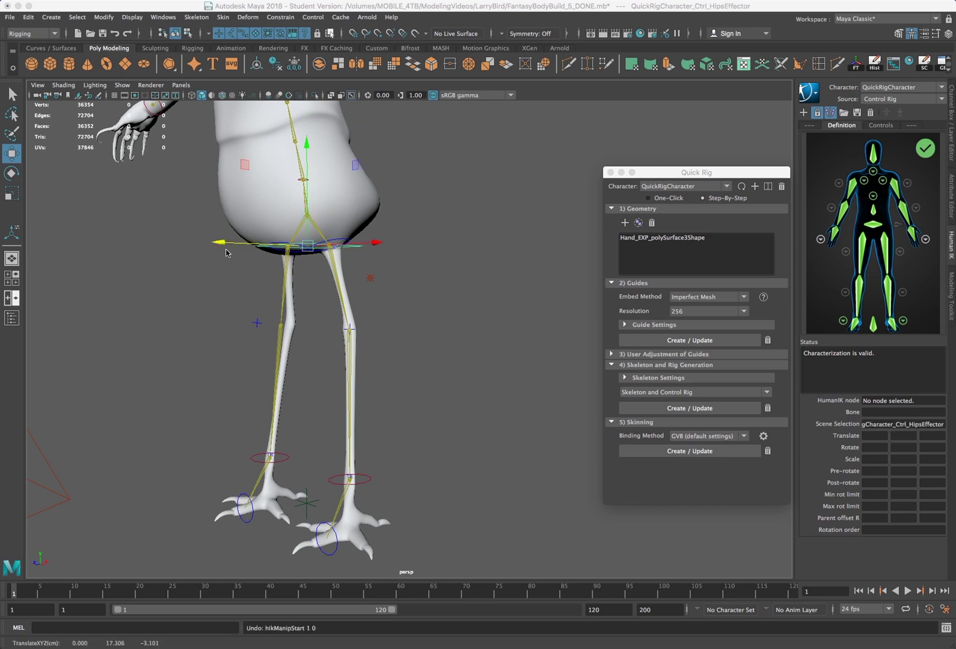
mouse_move(229, 241)
left_mouse_down()
mouse_move(247, 243)
mouse_move(229, 247)
left_mouse_up()
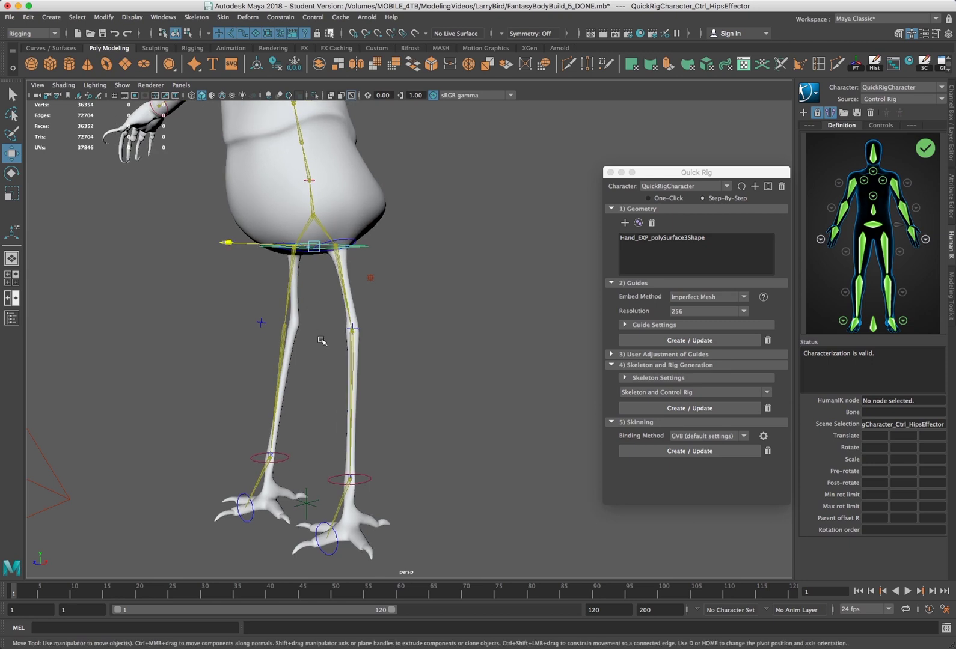
middle_click_drag(331, 310, 348, 312)
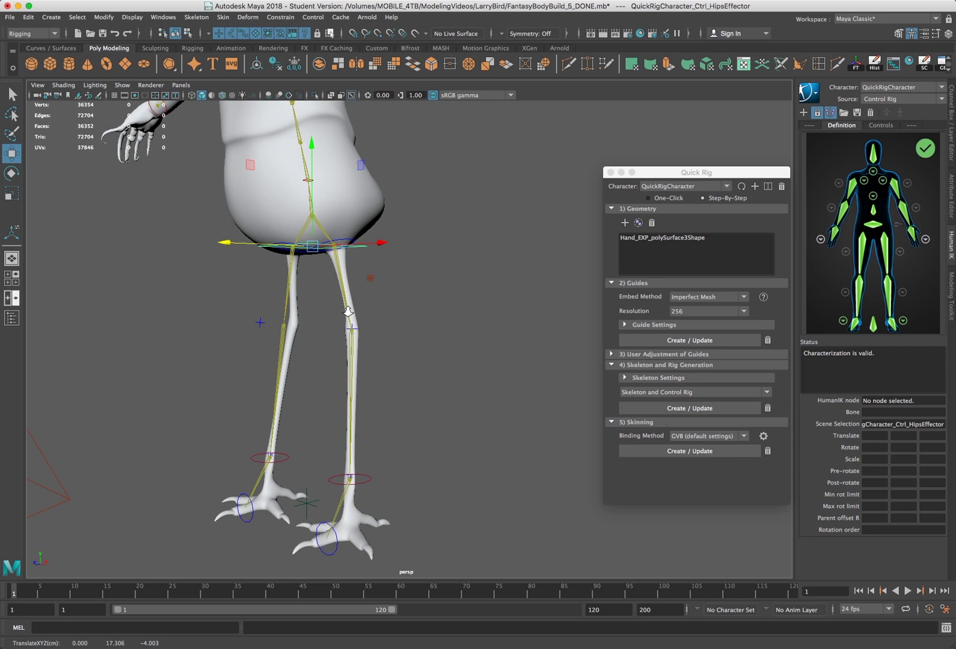
scroll(348, 312, "down", 2)
left_click_drag(350, 310, 390, 319, "alt")
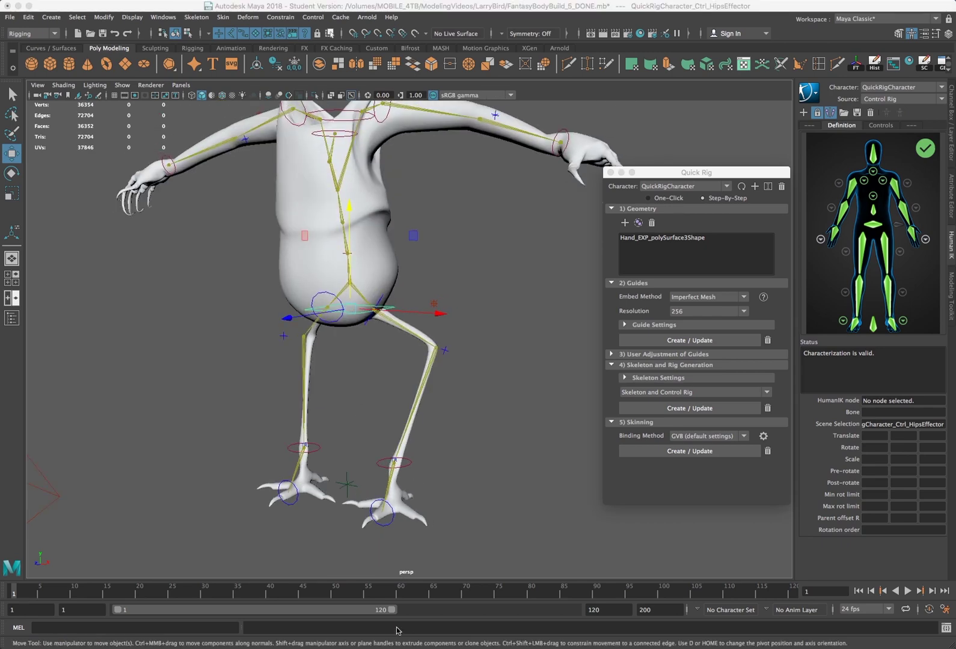
left_click_drag(469, 340, 477, 342, "alt")
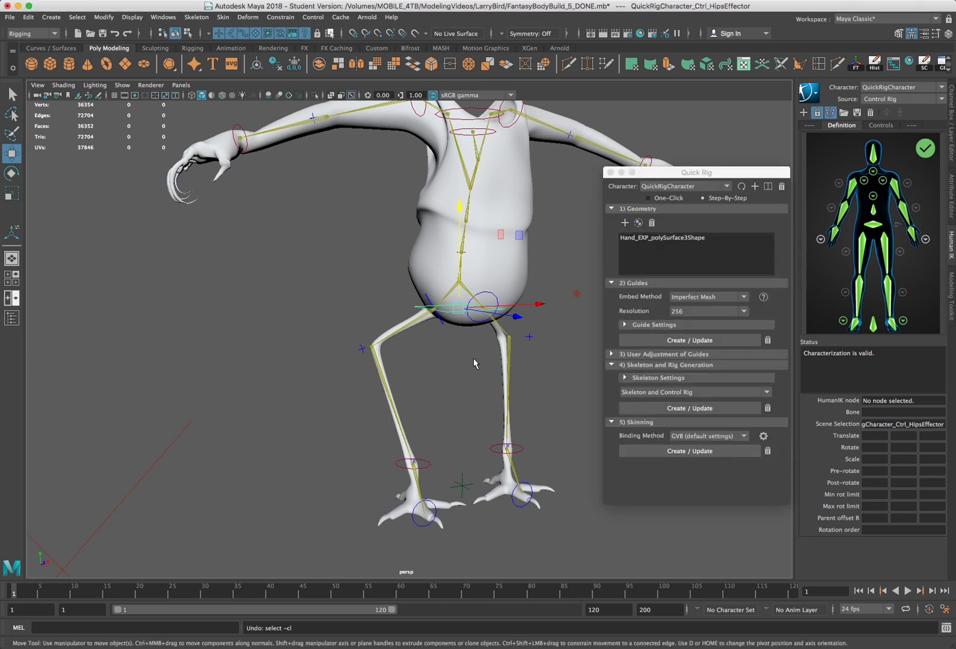
key("z")
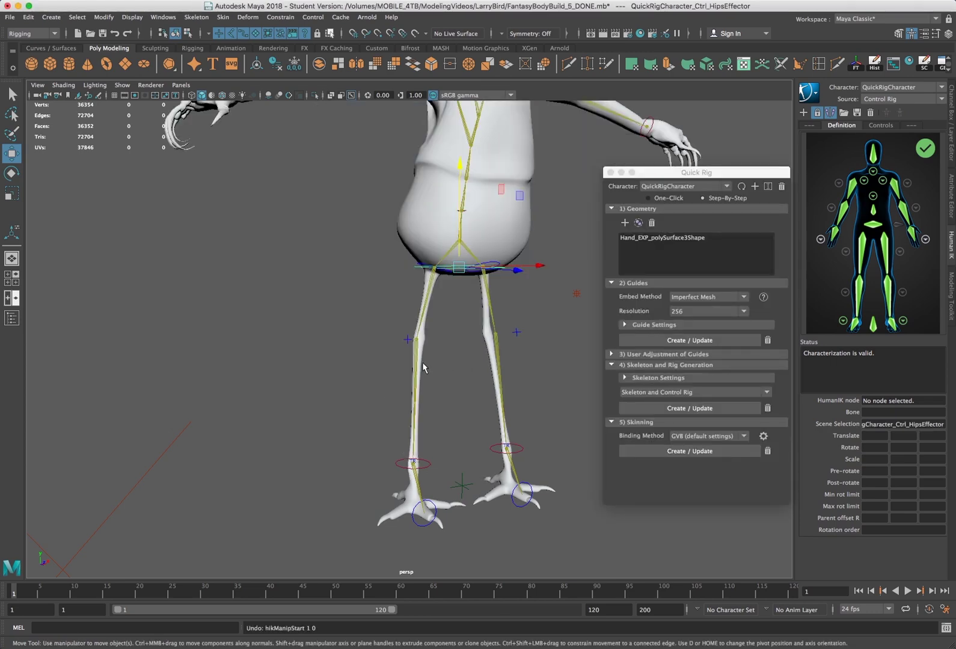
Save the scene as FantasyBodyBuild_6_RIGGED in Maya Binary format.
left_click_drag(421, 363, 413, 370, "alt")
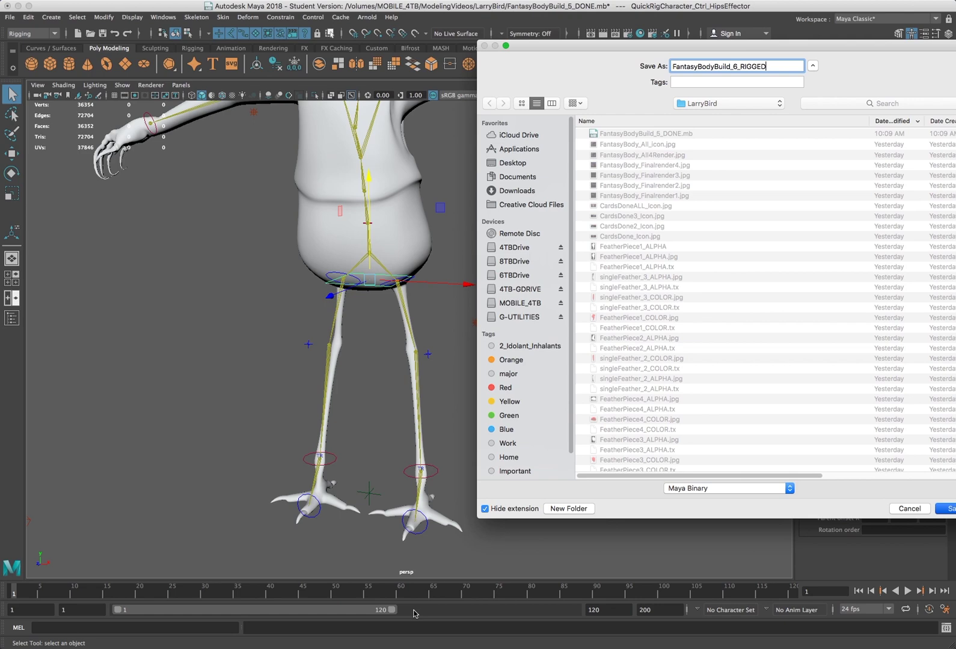
key("Return")
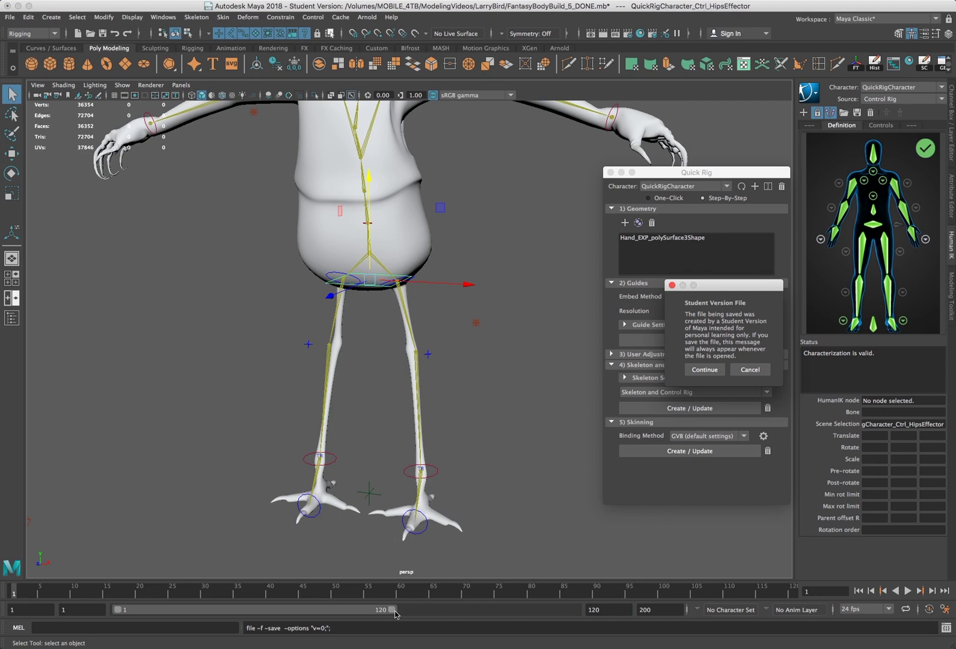
key("Return")
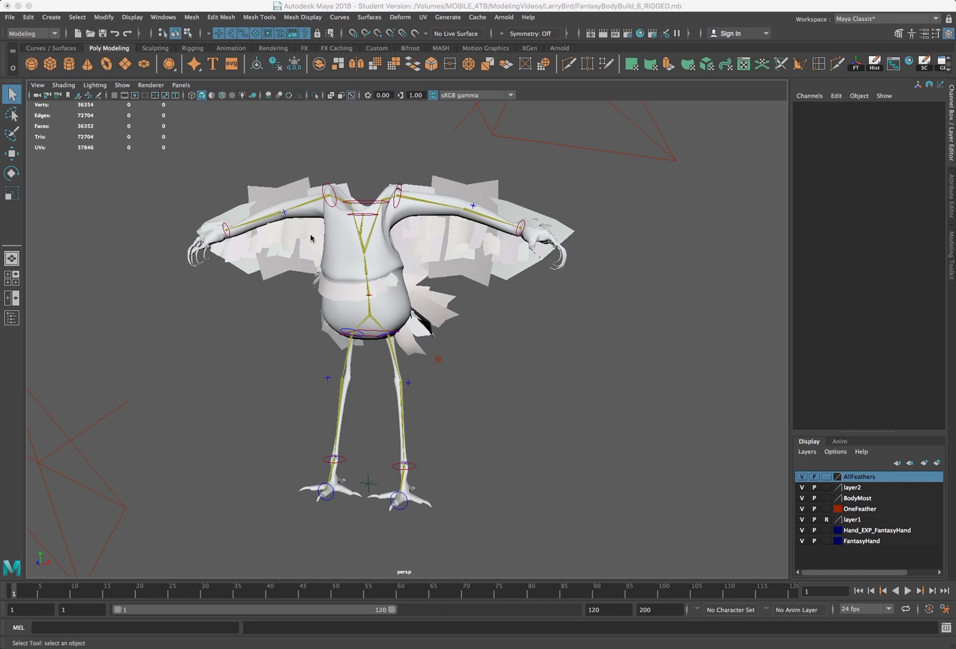
Locate the feather planes under group3 in the Hypergraph Hierarchy and take them out of the group.
scroll(317, 244, "up", 4)
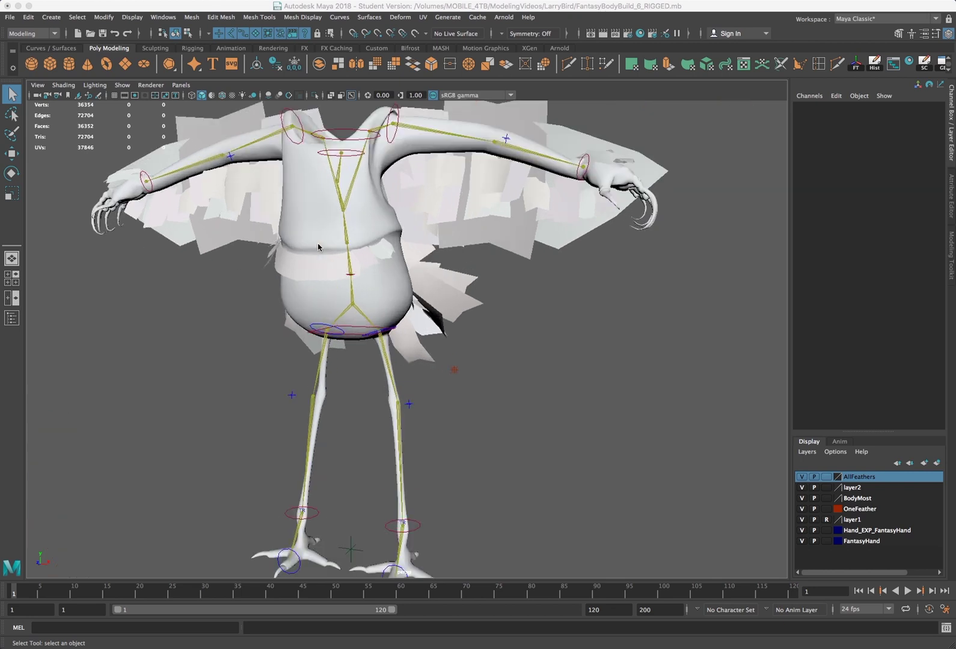
middle_click_drag(347, 269, 363, 302, "alt")
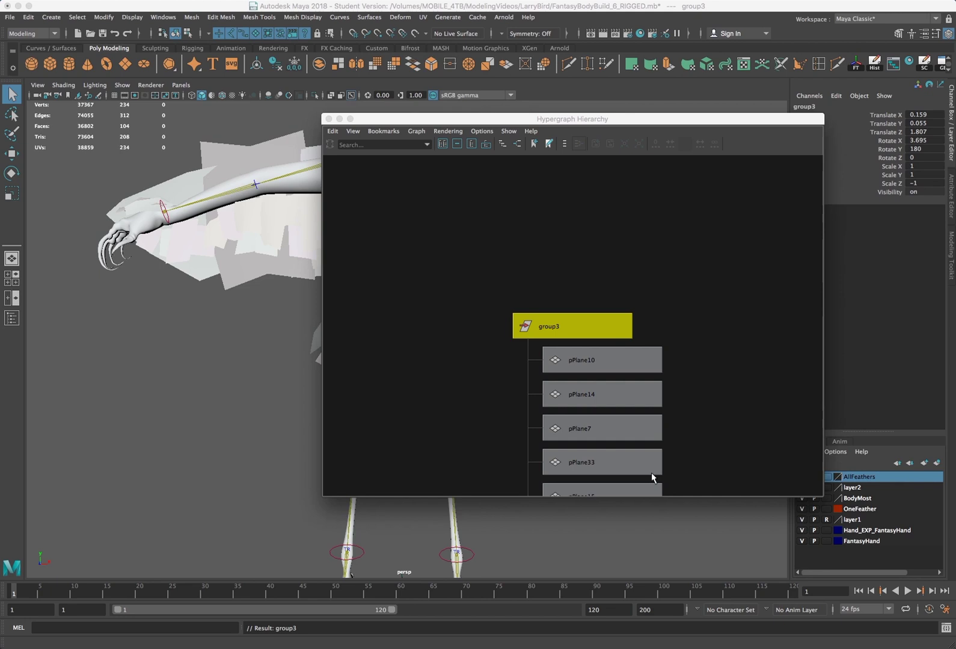
left_click_drag(687, 339, 652, 472)
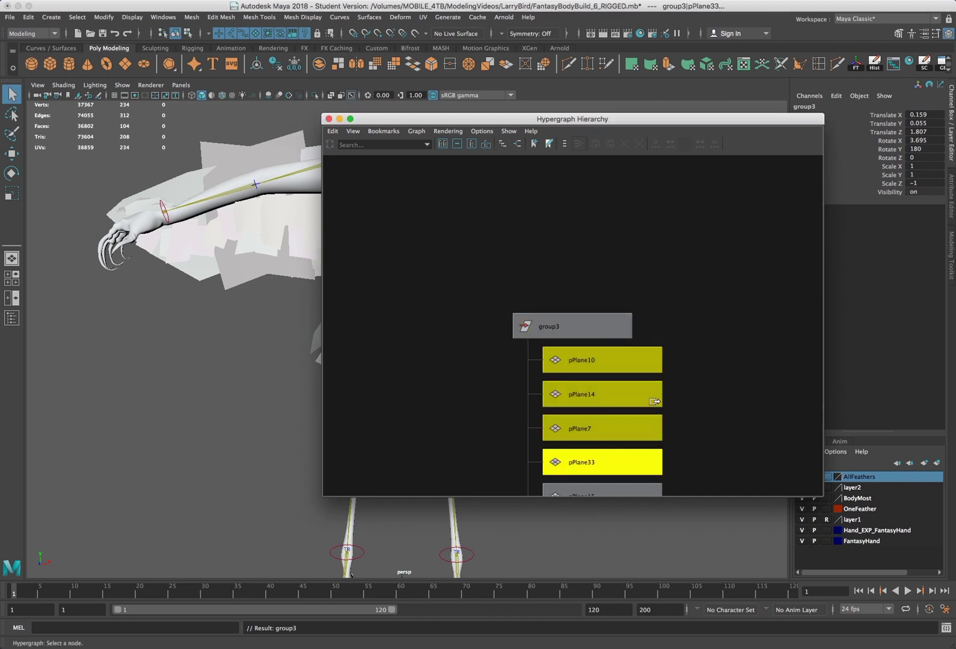
key("f")
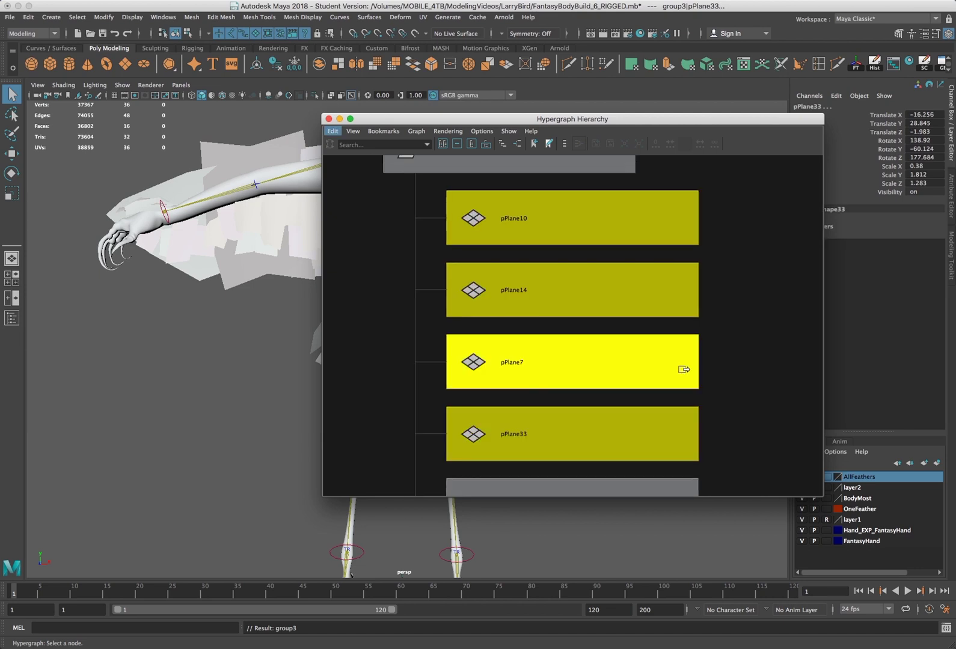
scroll(683, 370, "down", 2)
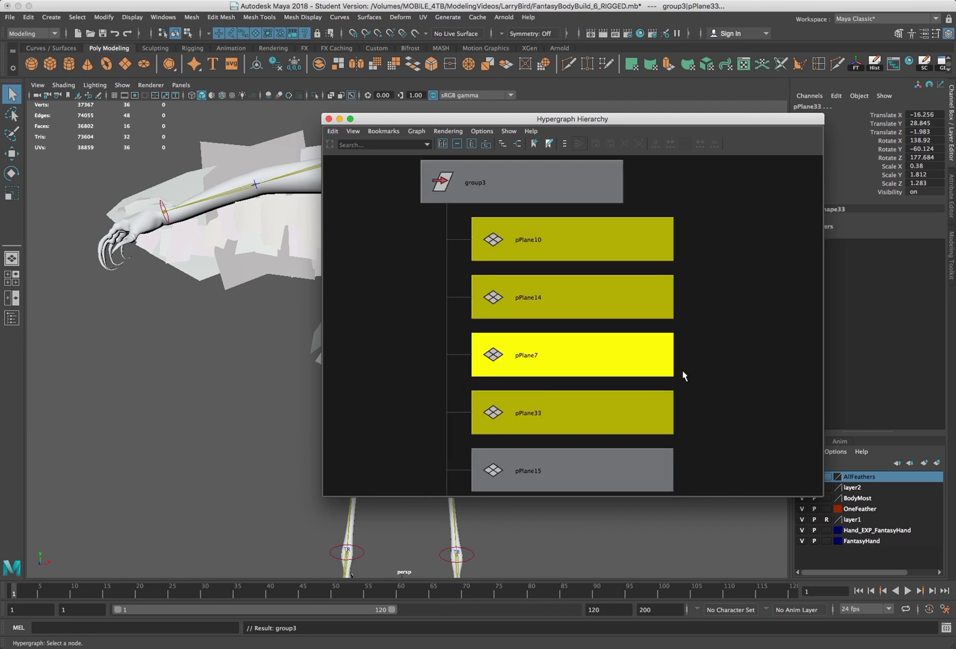
scroll(684, 376, "down", 1)
scroll(684, 377, "down", 3)
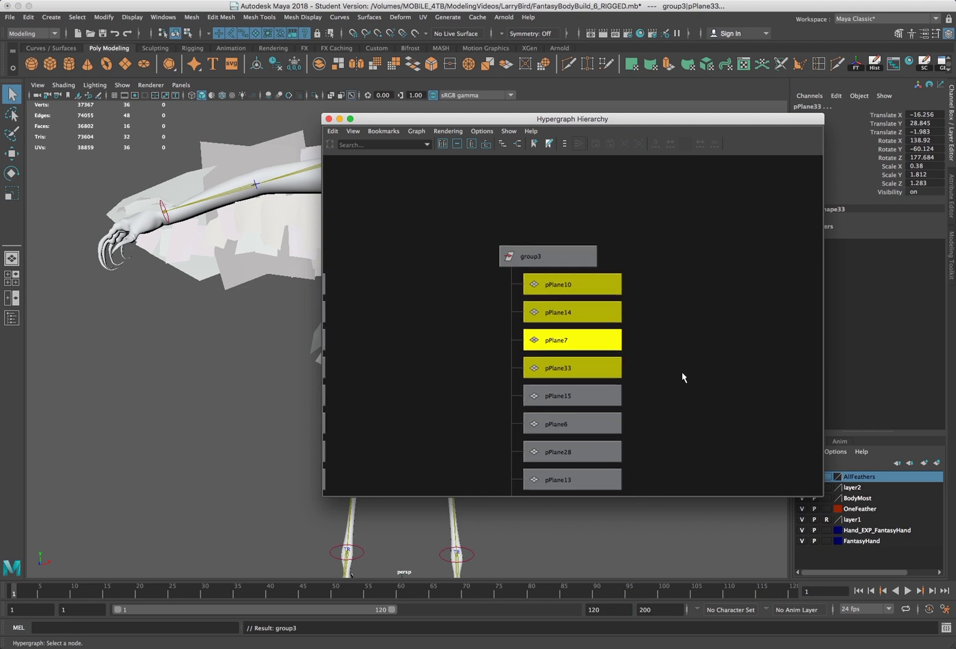
scroll(683, 377, "down", 1)
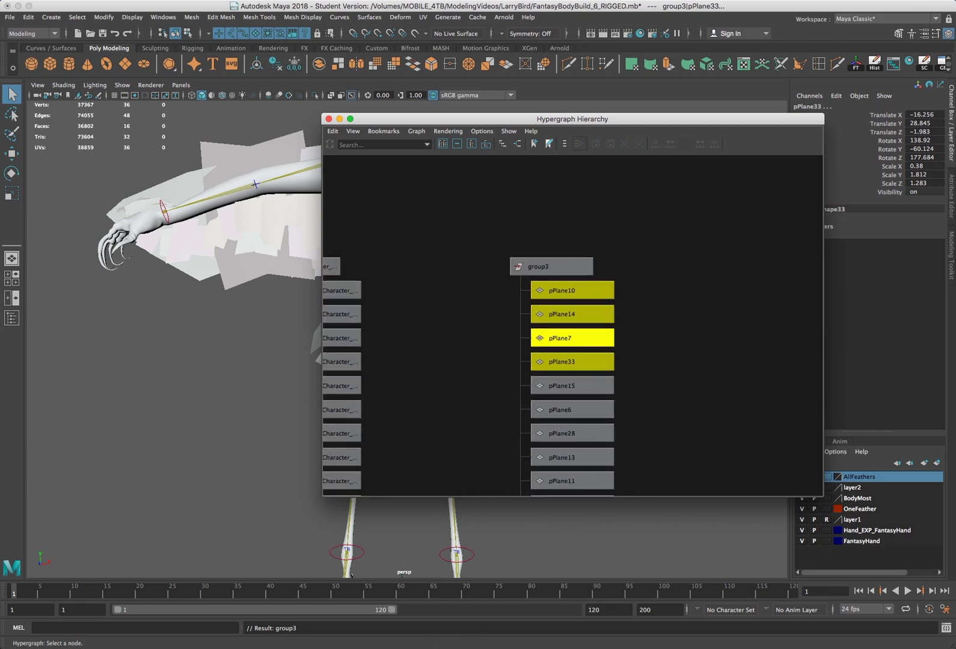
key("ctrl+shift+g")
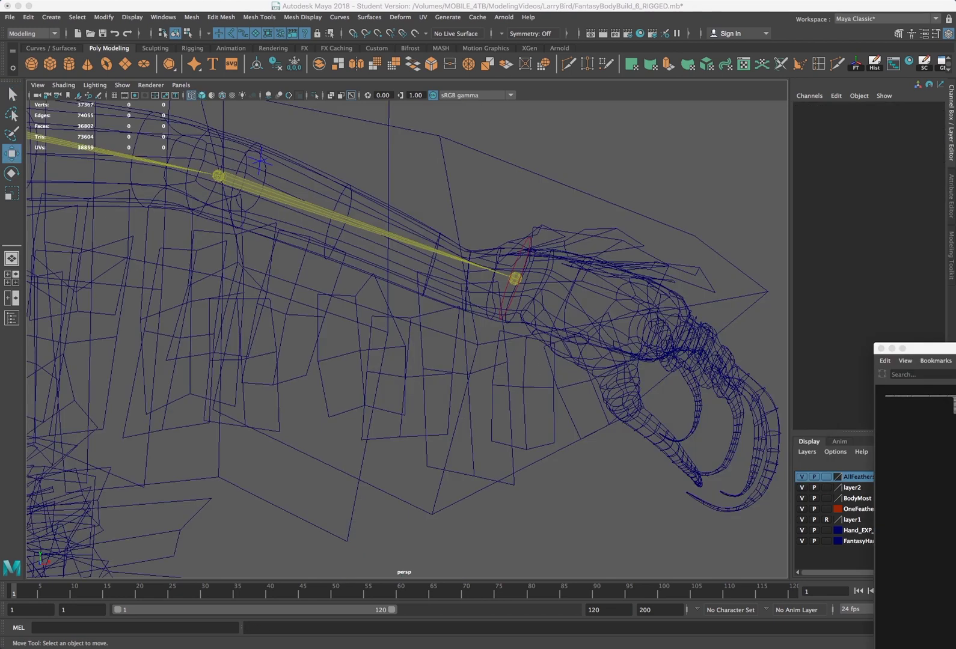
Parent the six feather planes on top of the left hand to the rig's left hand joint.
left_click_drag(950, 348, 888, 354)
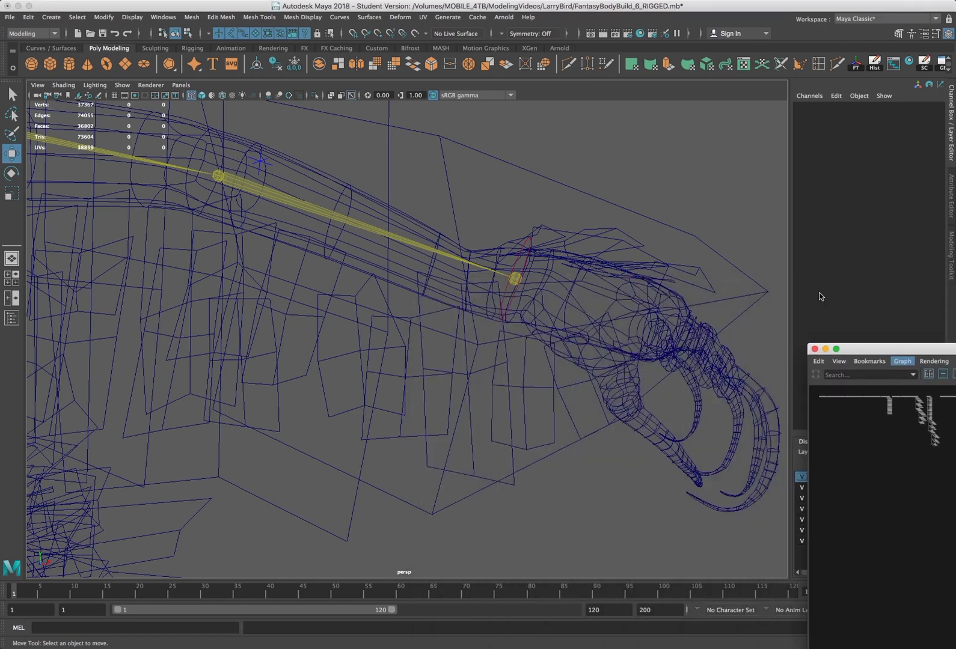
left_click(660, 281)
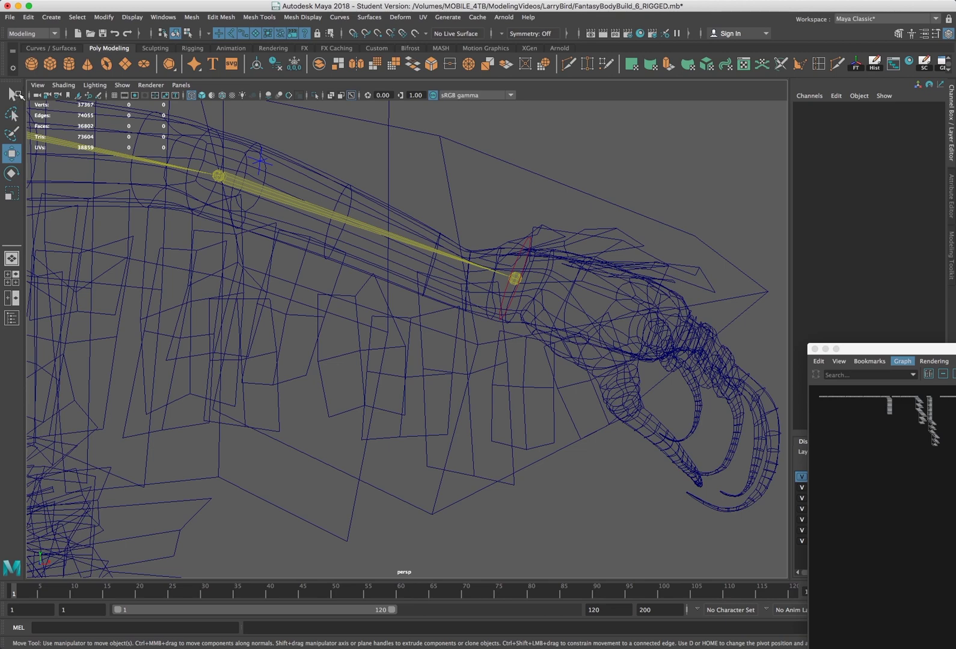
left_click(17, 96)
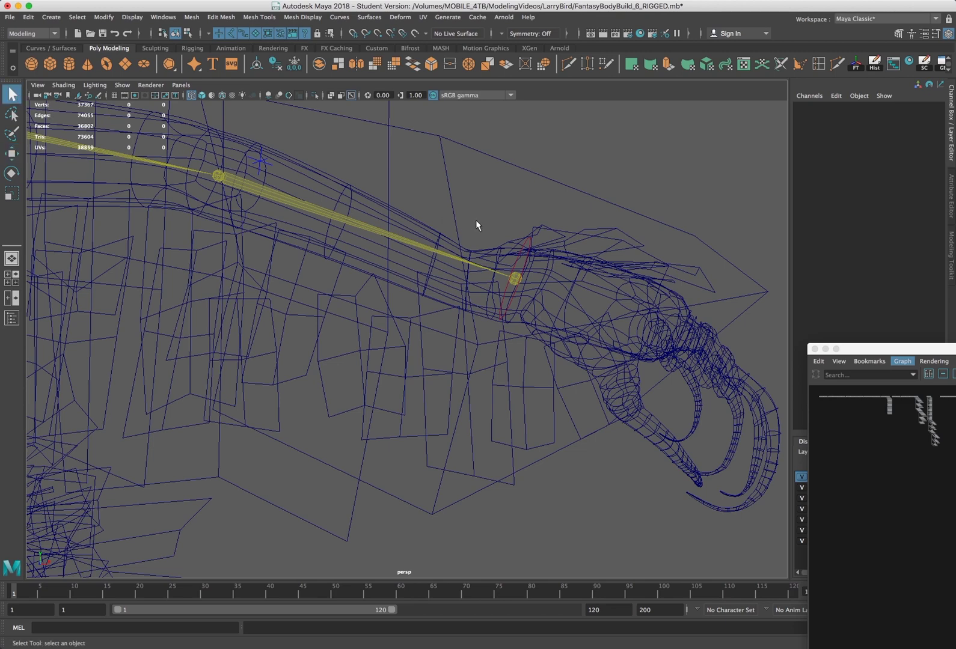
left_click_drag(521, 224, 575, 220)
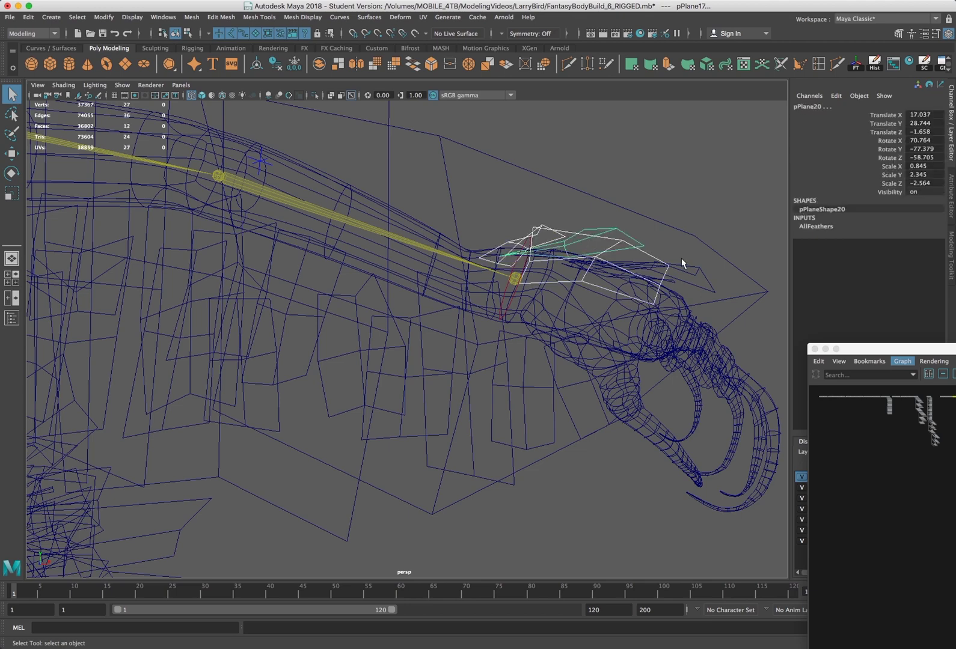
left_click_drag(696, 259, 672, 283)
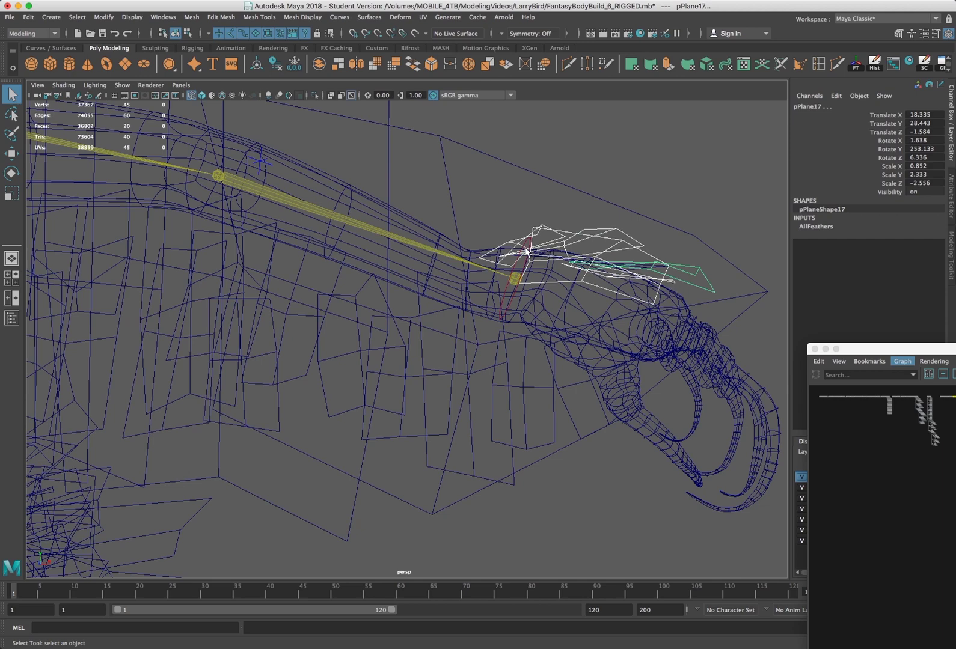
left_click(659, 269, "shift")
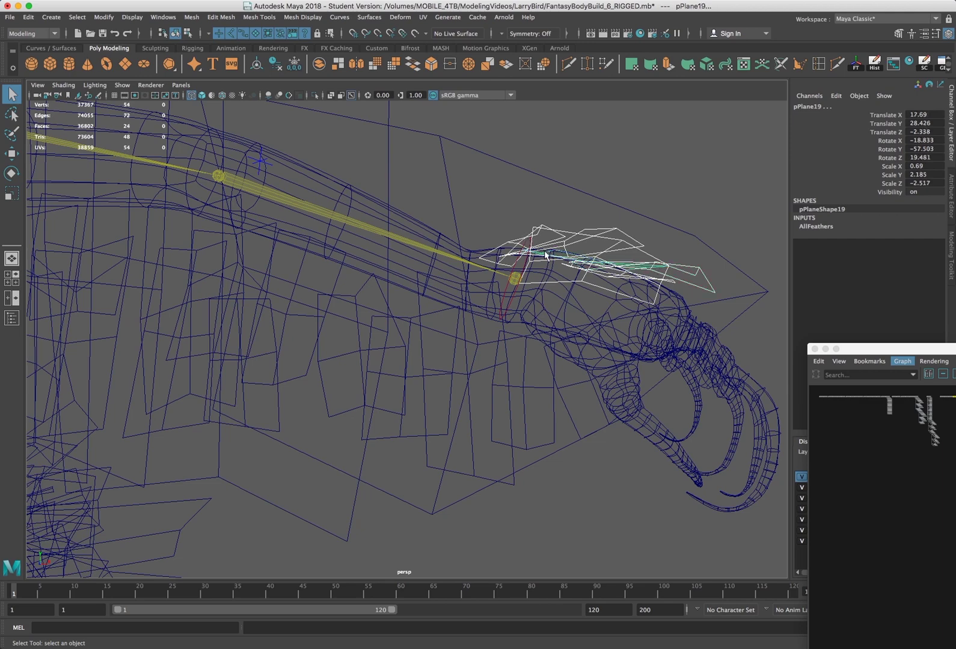
left_click_drag(955, 349, 741, 352)
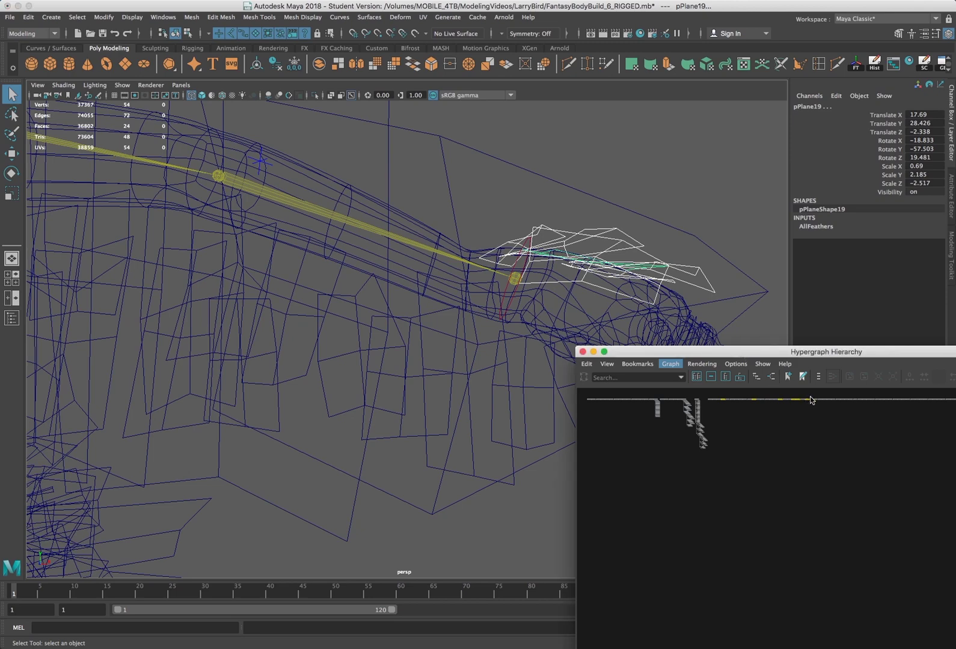
left_click_drag(700, 351, 955, 353)
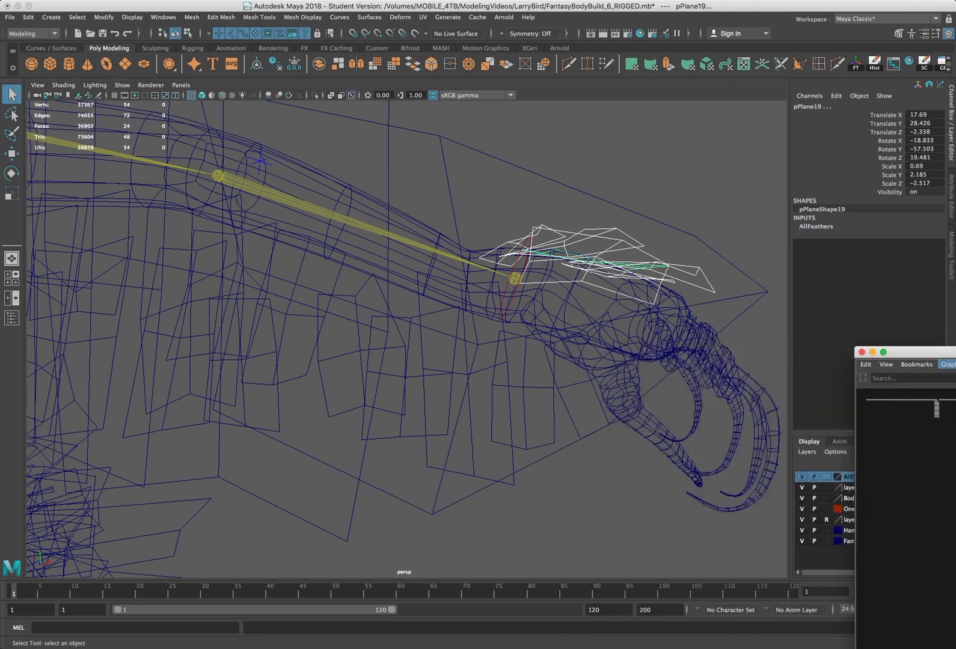
left_click(514, 280)
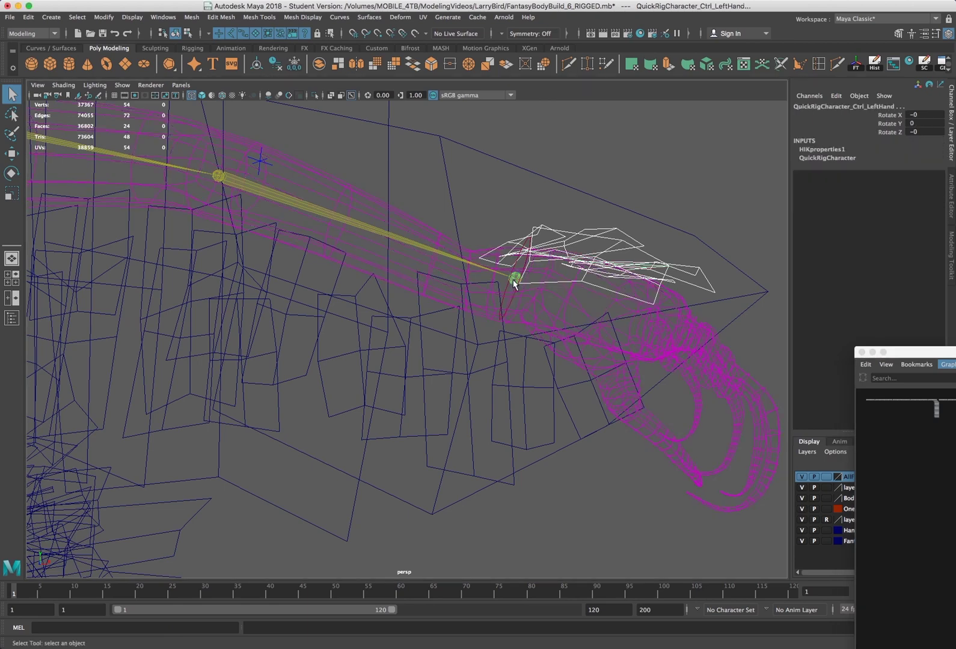
key("p")
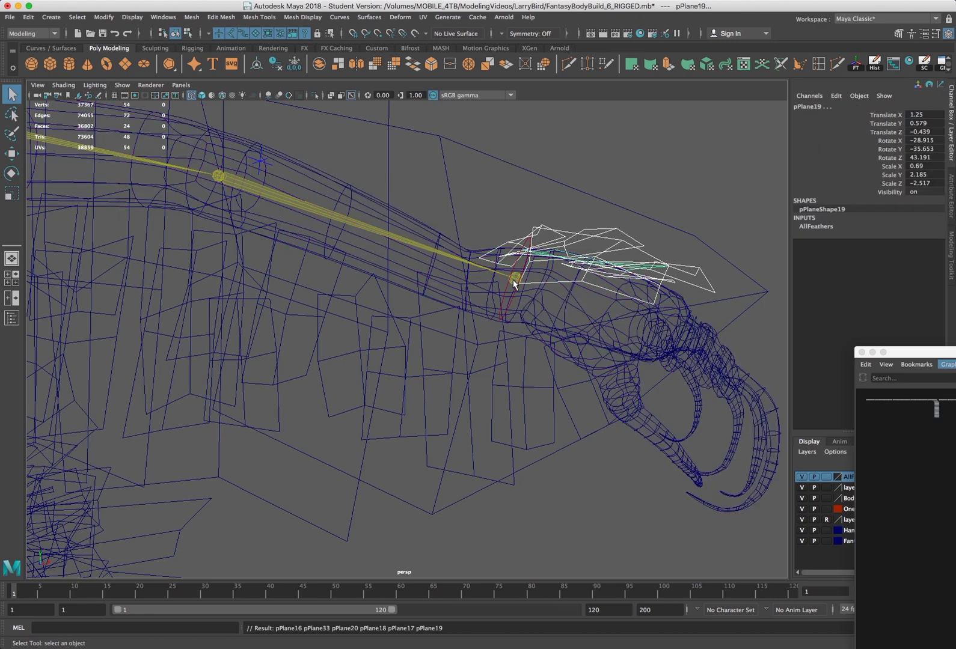
Move the left wrist effector in wireframe and textured display to test how the hand feathers follow, and undo the test pose.
left_click(505, 287)
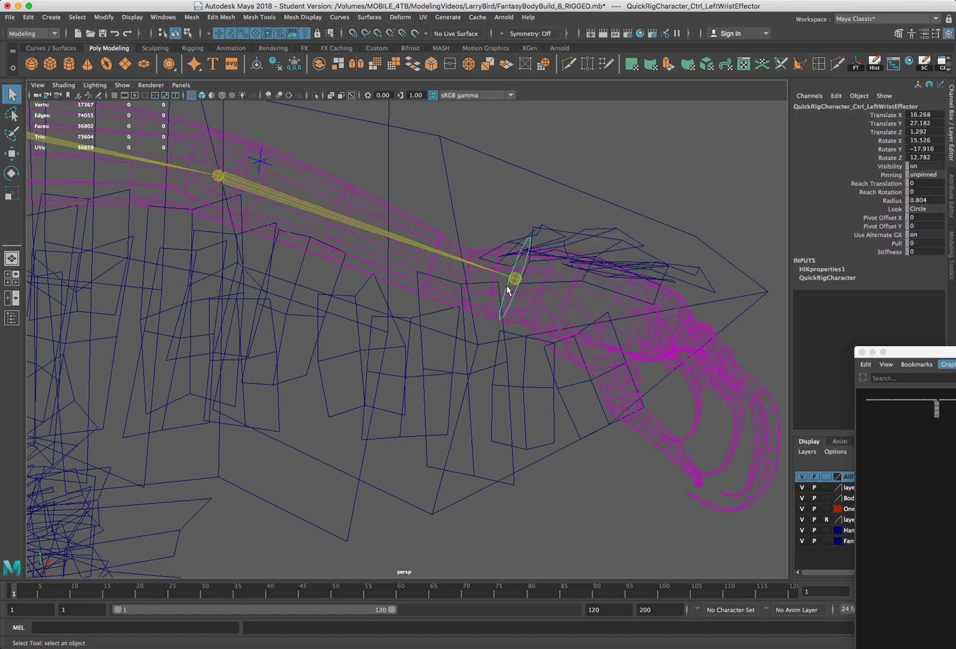
key("w")
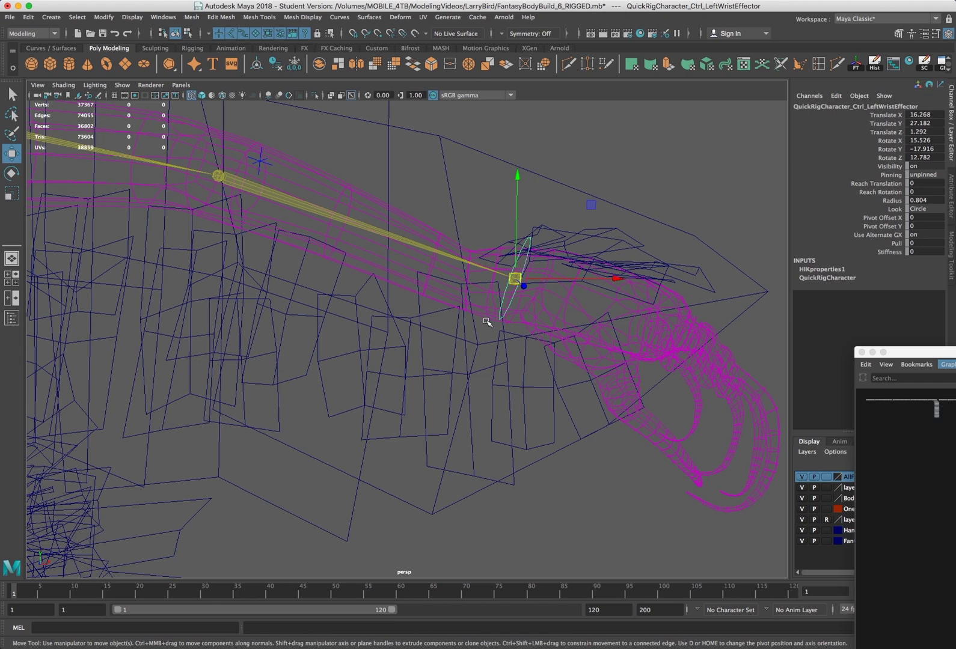
key("d")
left_click_drag(472, 330, 476, 293)
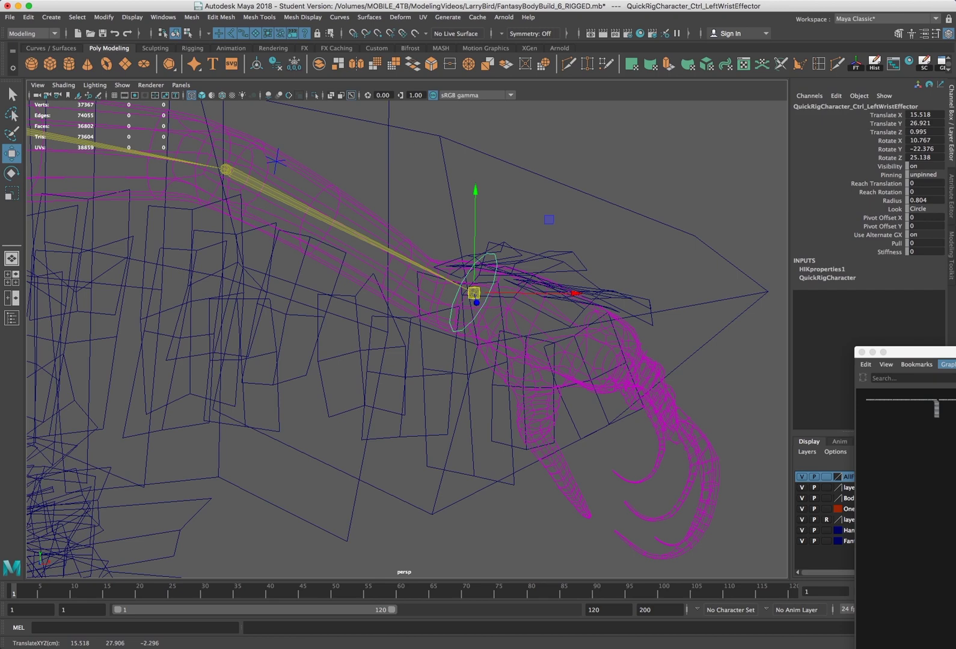
key("6")
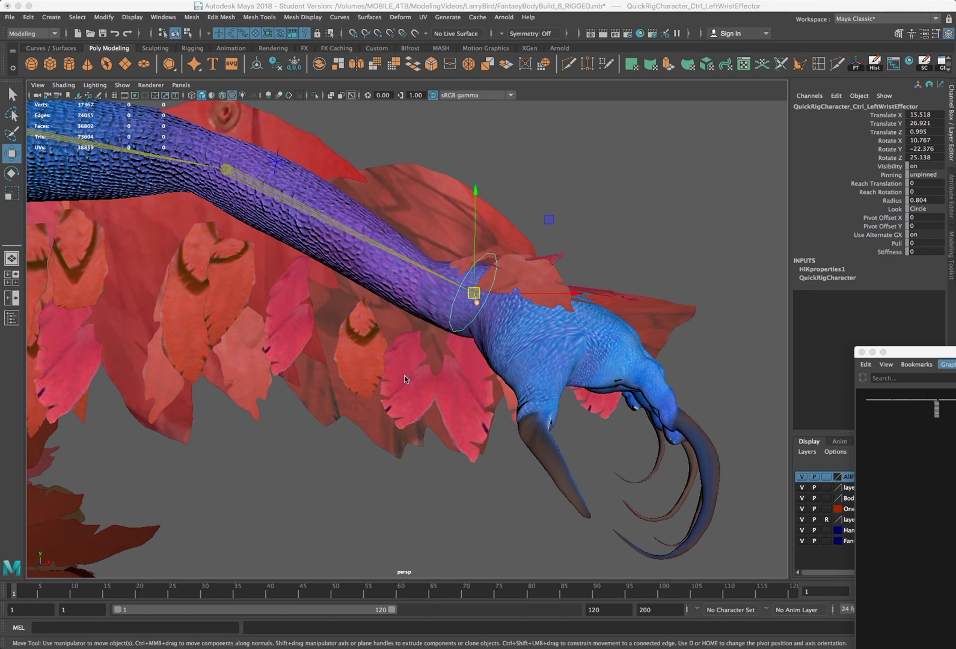
key("6")
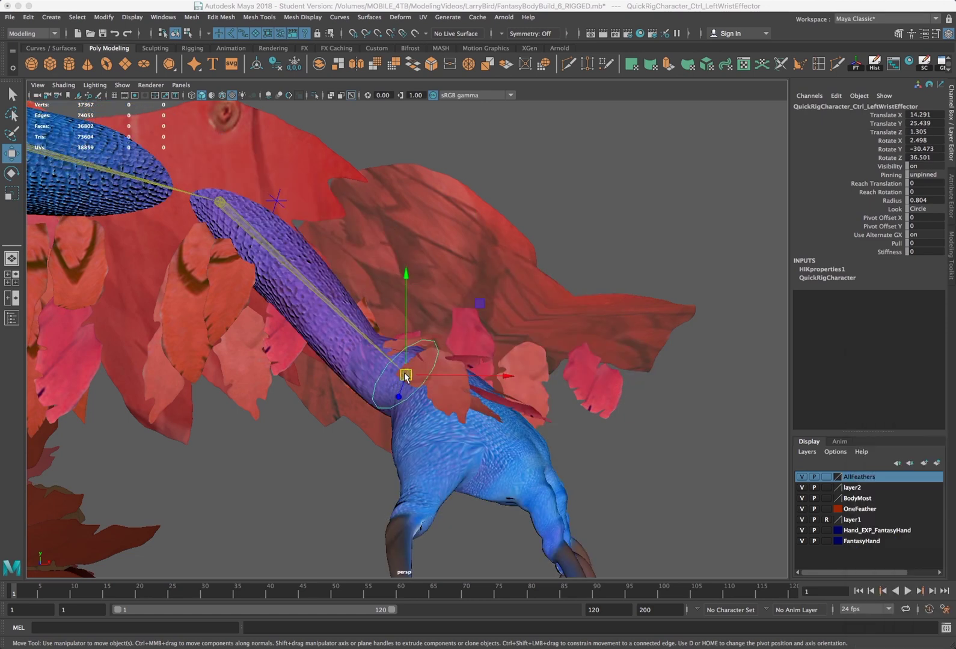
left_click_drag(437, 360, 439, 360)
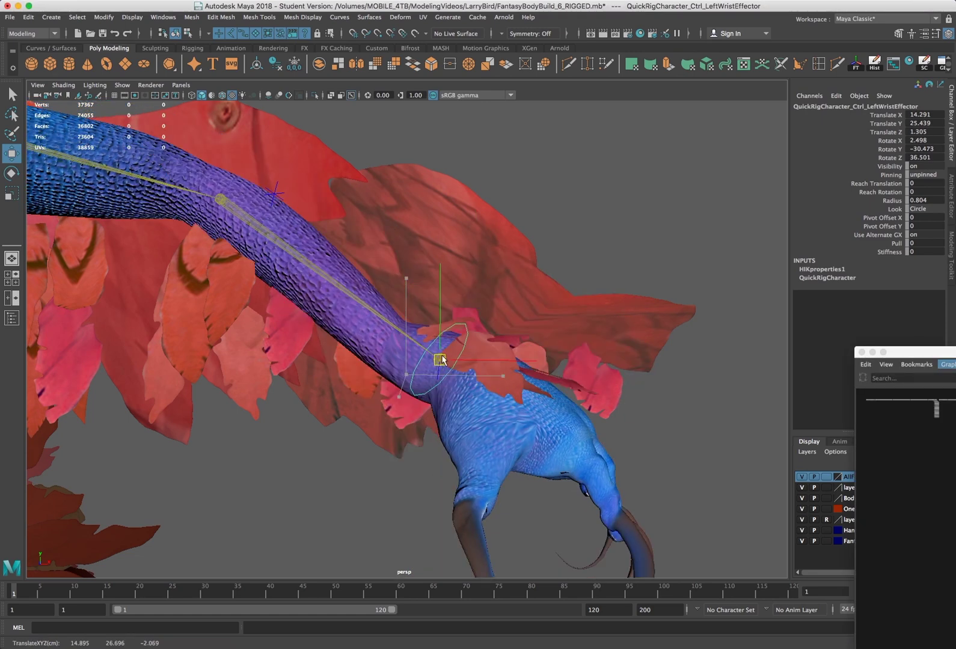
key("z")
key("z")
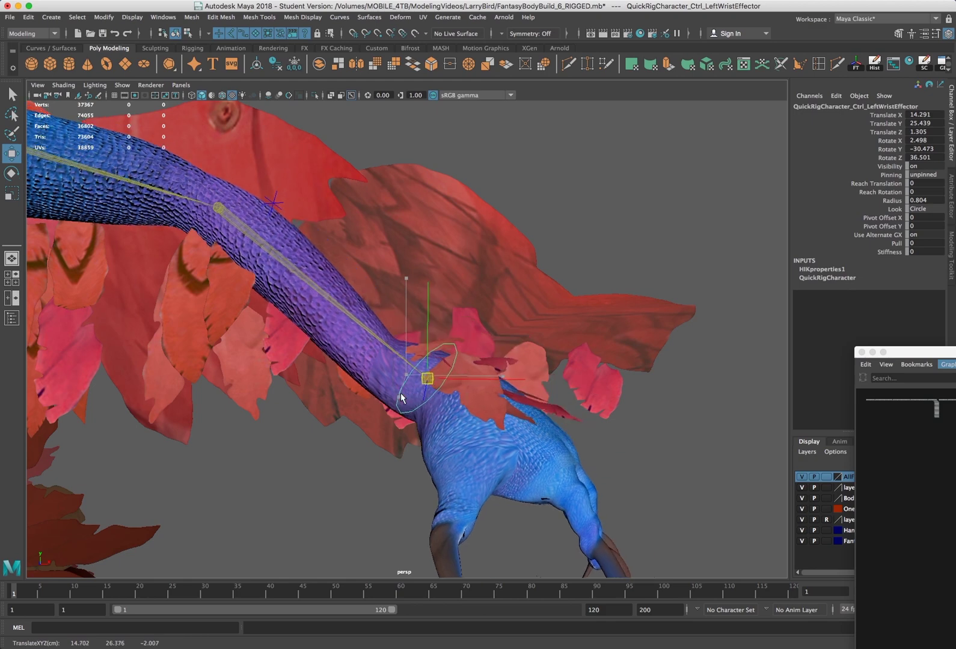
key("6")
left_click_drag(463, 366, 475, 340)
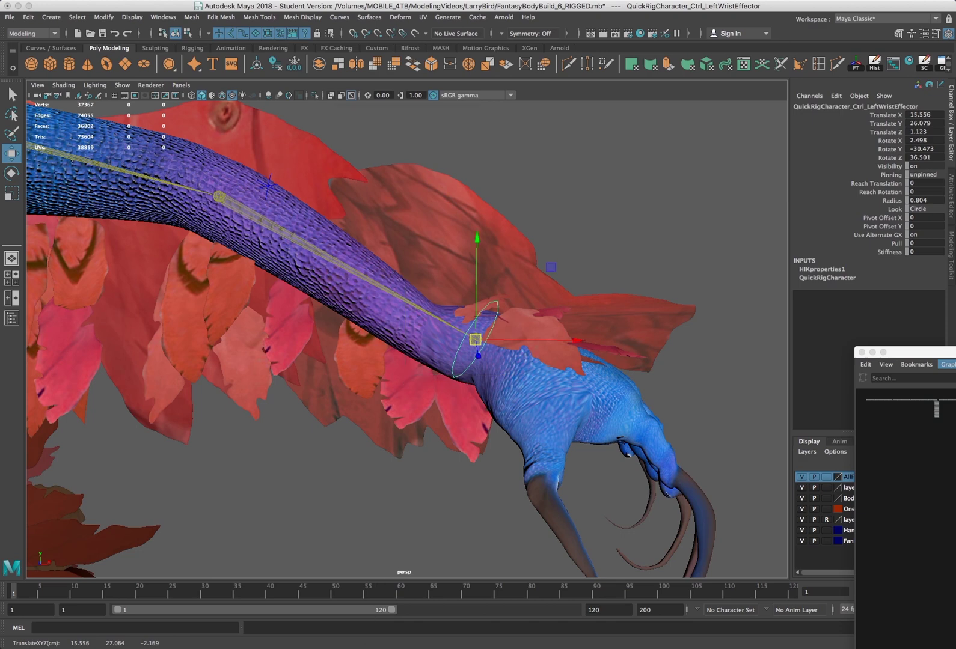
key("4")
left_click_drag(475, 340, 493, 266)
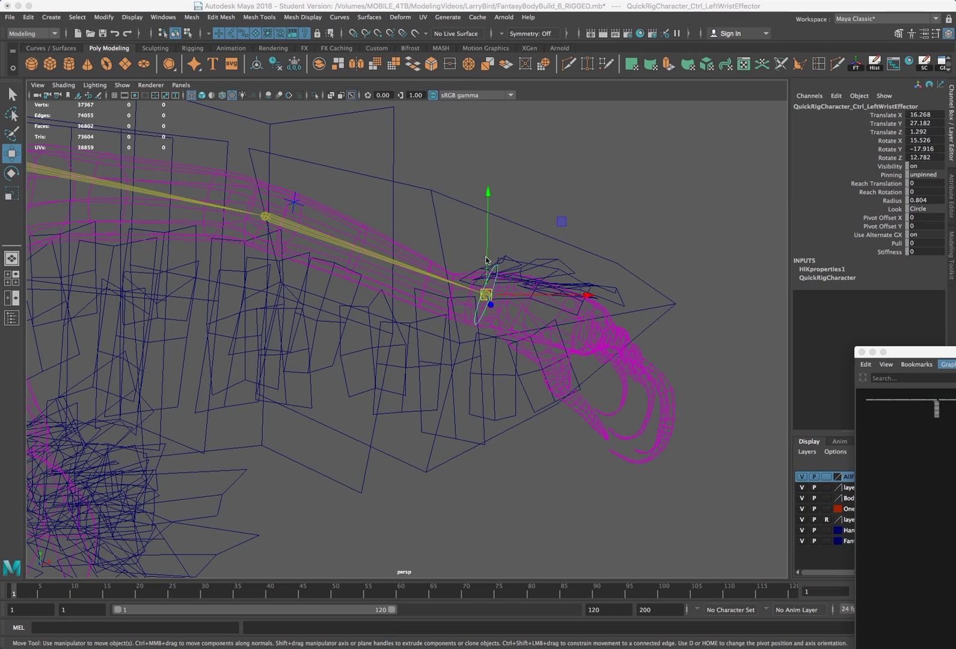
Parent the feather planes along the left forearm to the rig's left forearm joint.
scroll(485, 259, "down", 2)
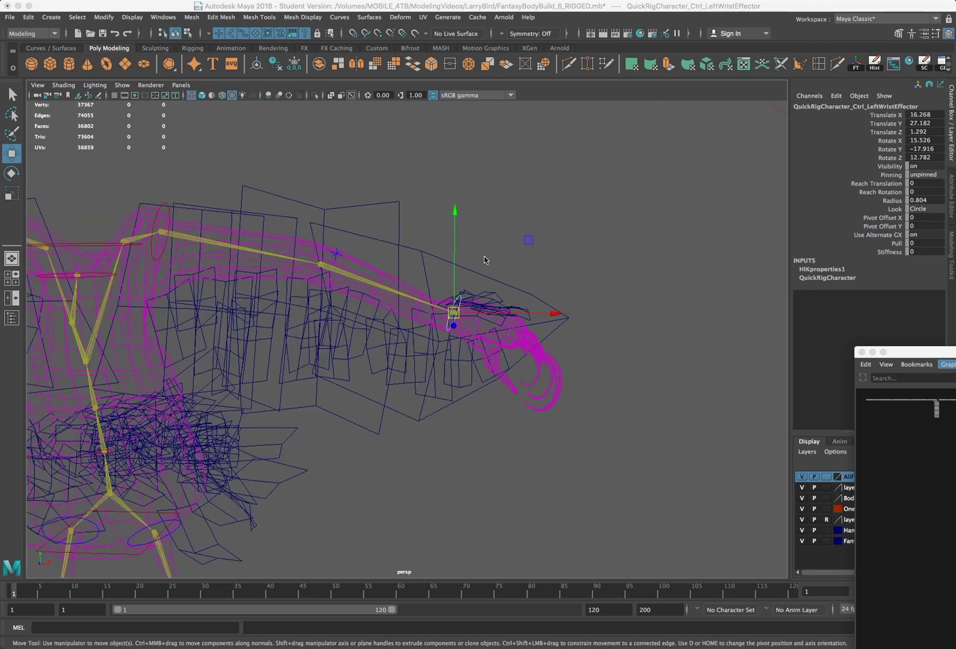
scroll(485, 260, "up", 2)
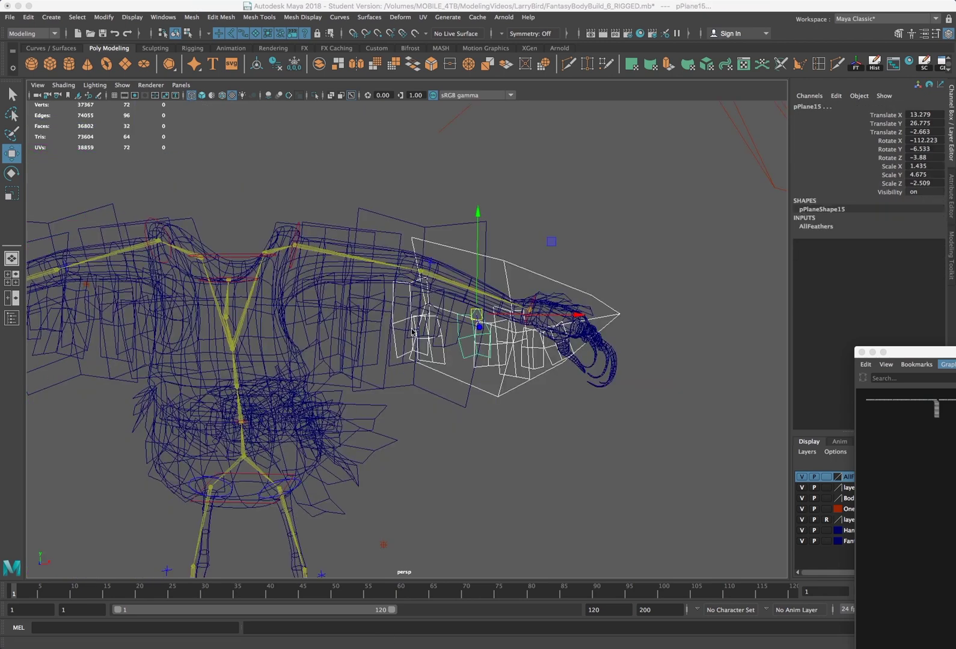
scroll(414, 337, "up", 2)
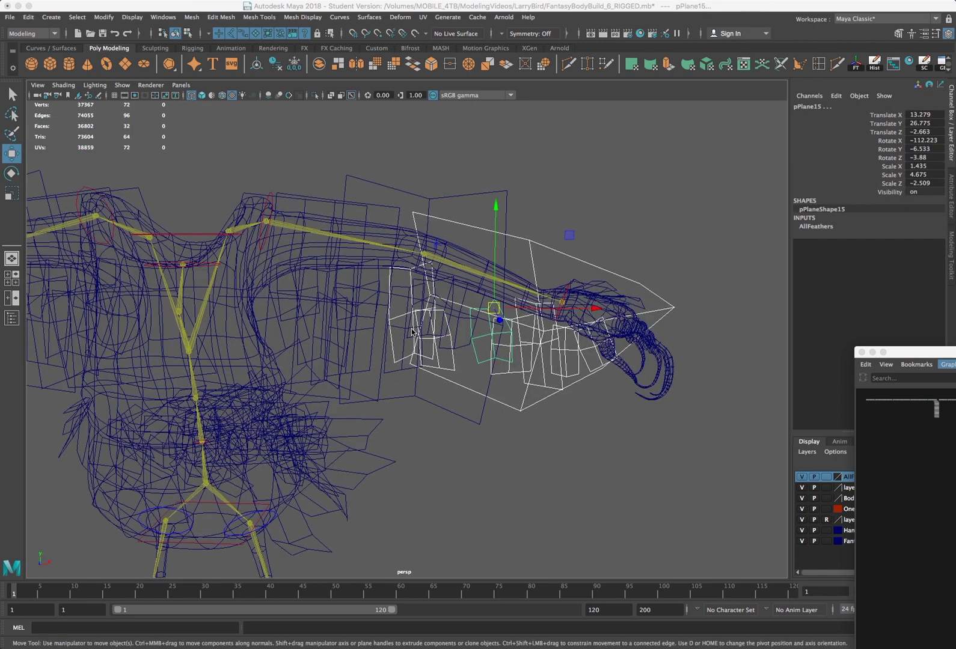
scroll(412, 331, "up", 2)
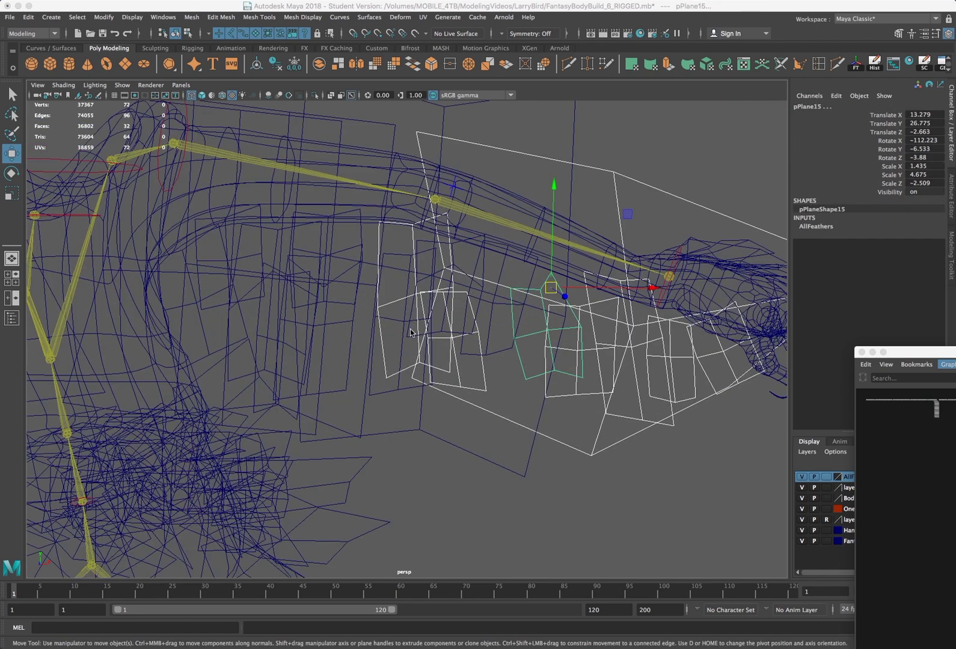
scroll(413, 332, "up", 2)
scroll(468, 170, "down", 4)
scroll(459, 184, "down", 2)
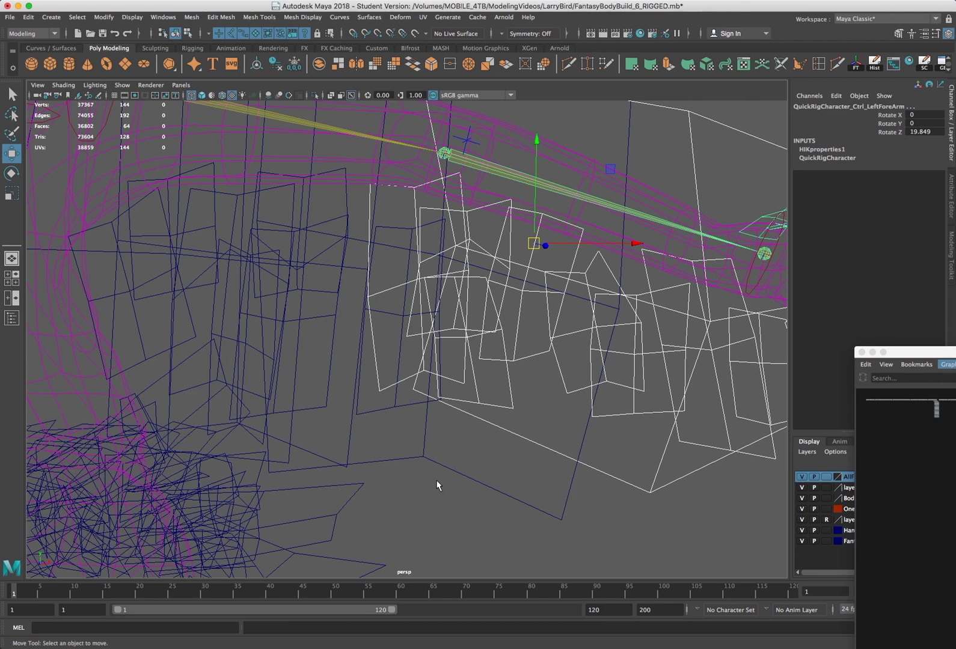
left_click(437, 482)
key("p")
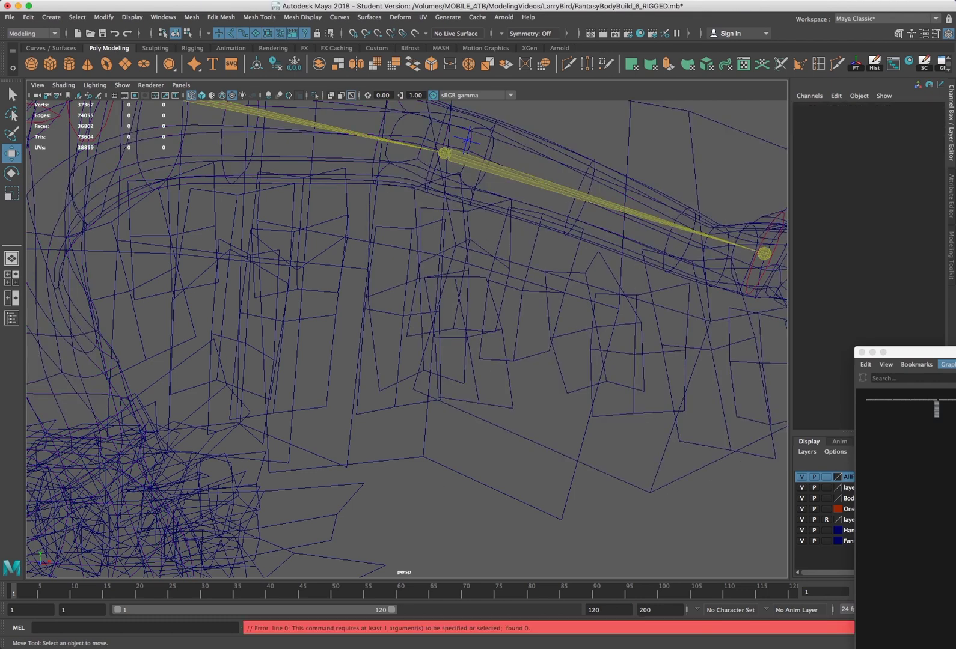
left_click(455, 518)
key("super+z")
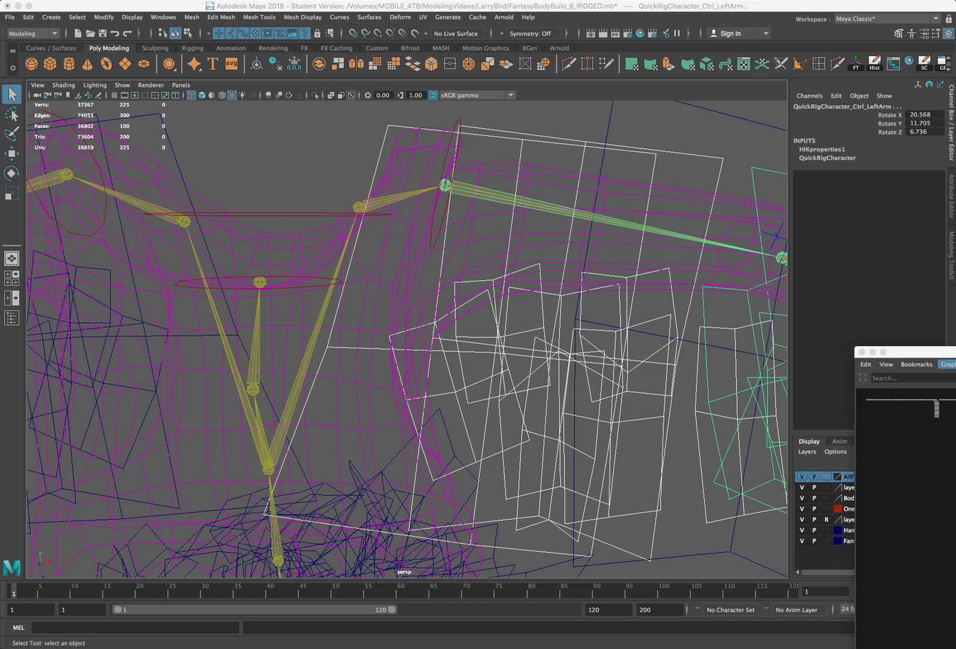
Parent the selected upper-wing feather planes to the rig's left arm joint.
key("p")
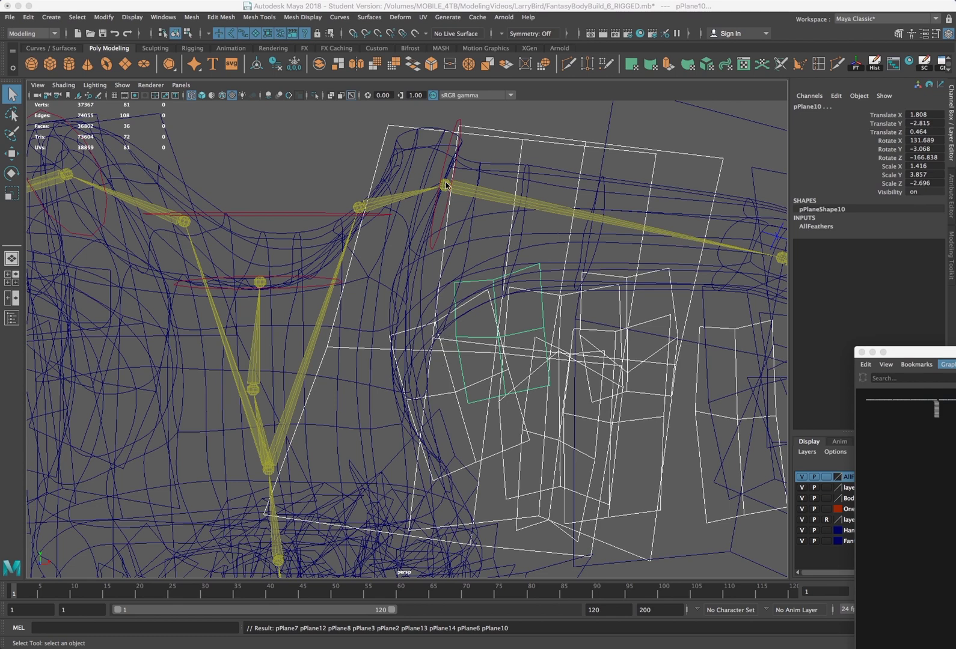
Select the six feather planes on top of the right hand together with the right hand joint for parenting.
scroll(445, 186, "down", 4)
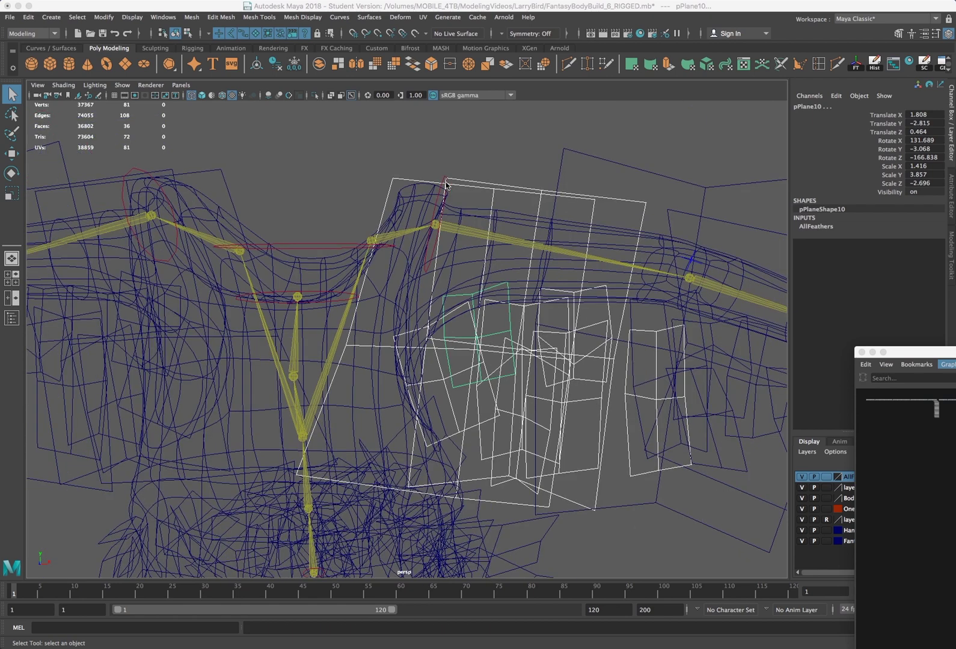
scroll(445, 185, "down", 2)
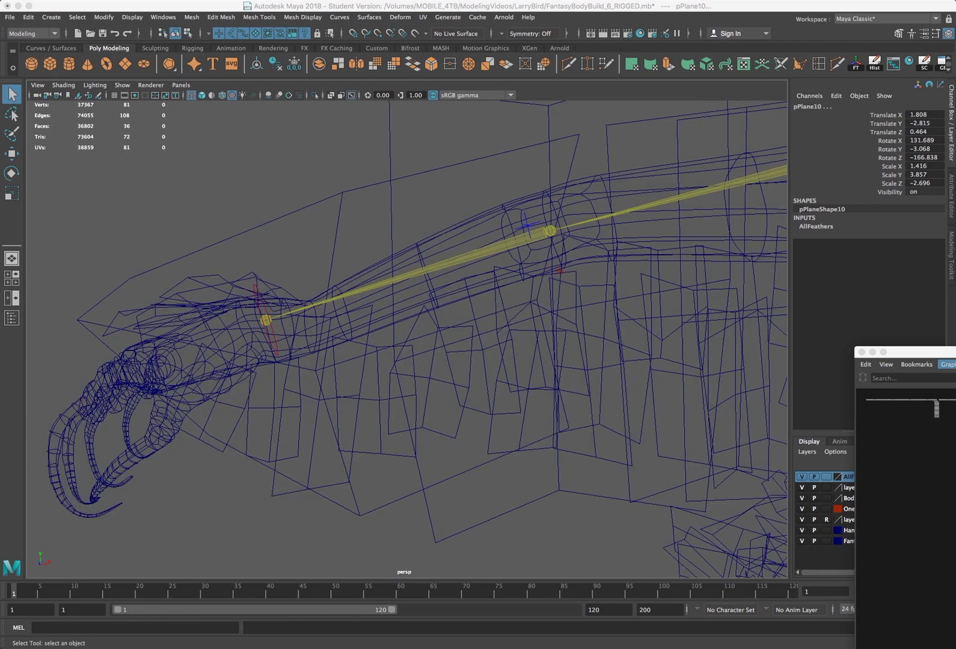
left_click_drag(172, 269, 219, 333)
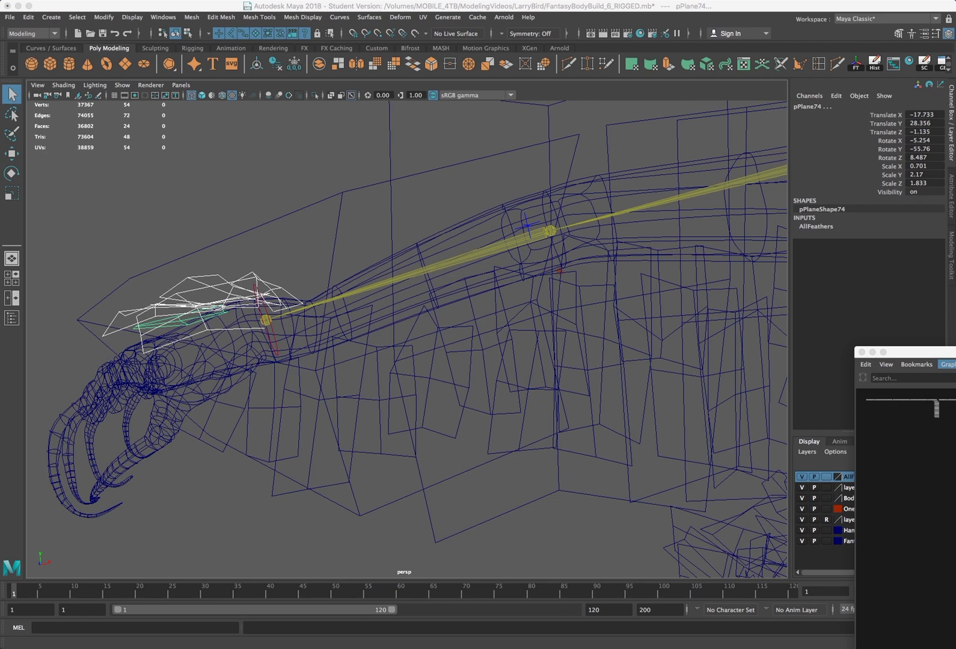
left_click(266, 320, "shift")
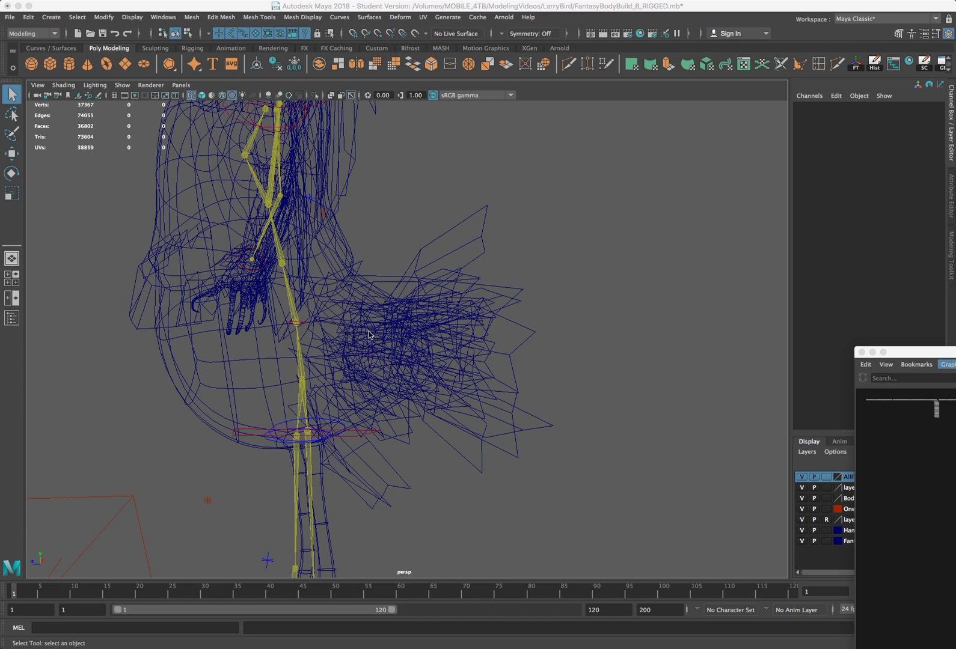
Identify the hips joint at the base of the spine and select all the tail feather planes behind the body.
left_click_drag(366, 336, 367, 336, "alt")
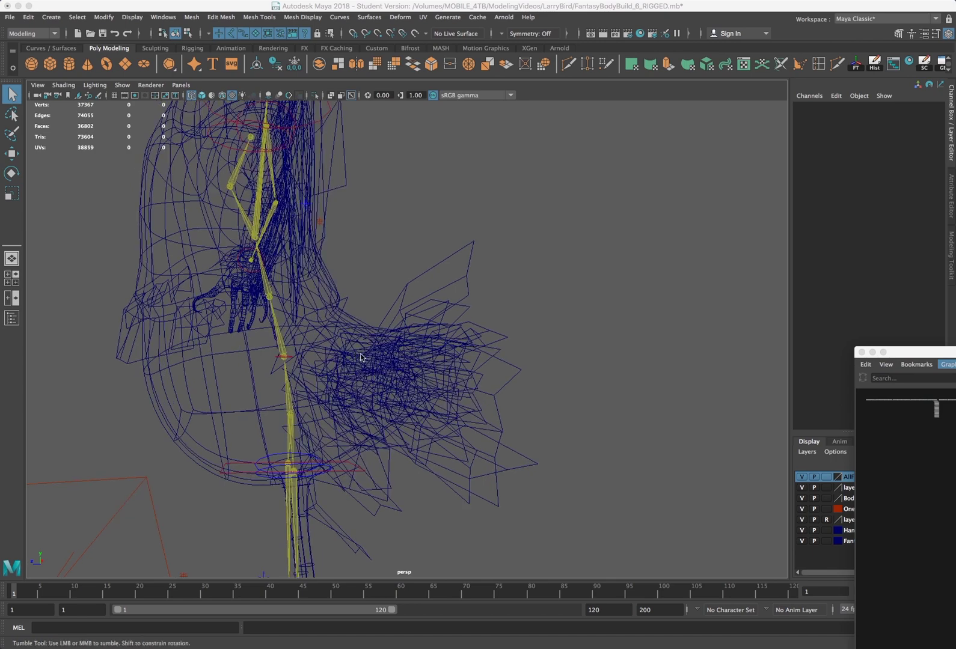
left_click_drag(359, 359, 362, 357, "alt")
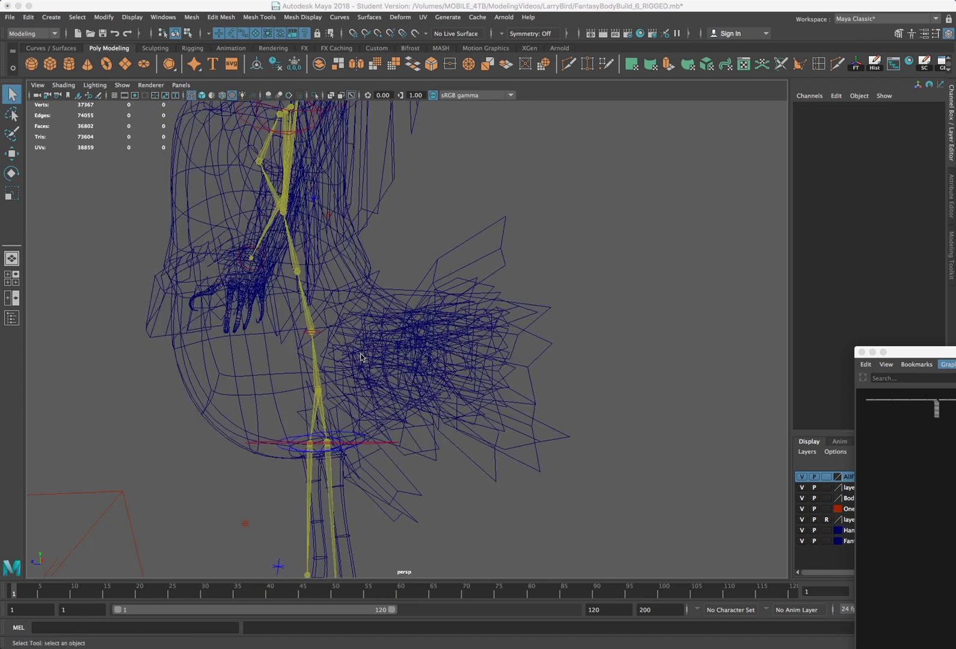
left_click(317, 389)
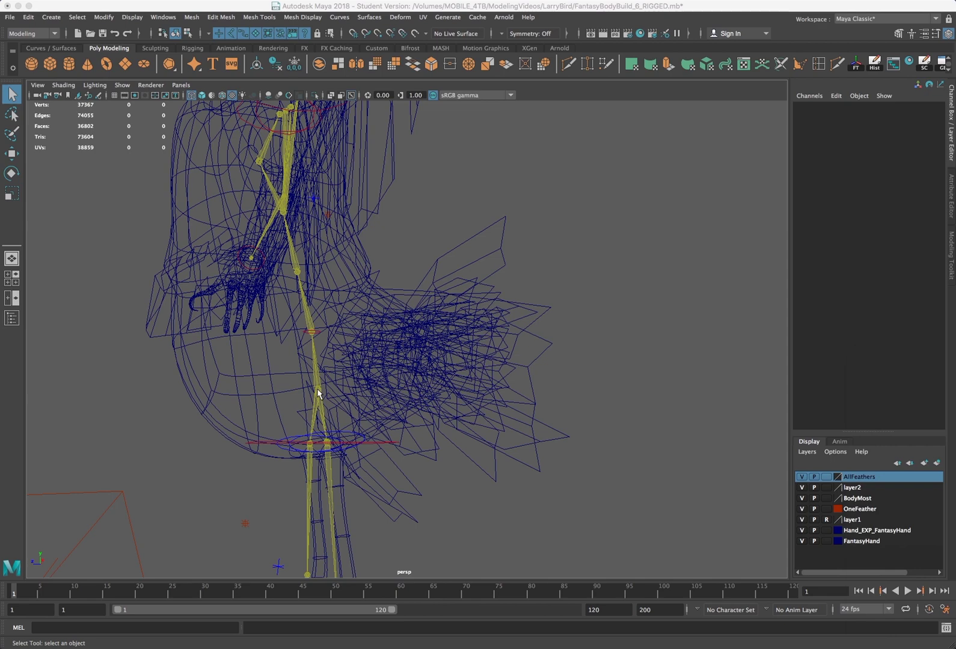
left_click(383, 362)
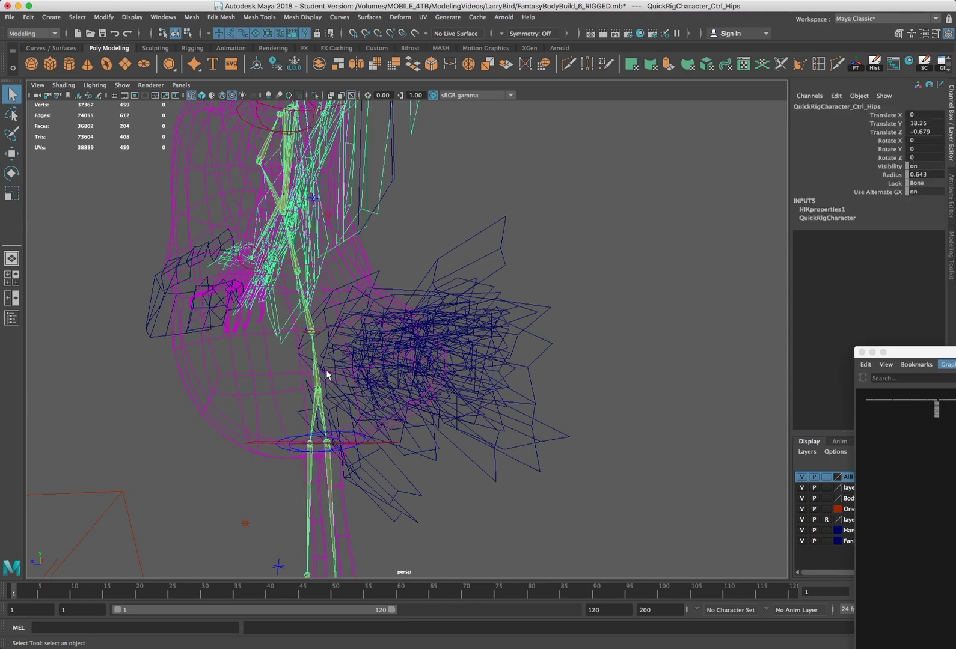
left_click_drag(324, 371, 324, 371, "alt")
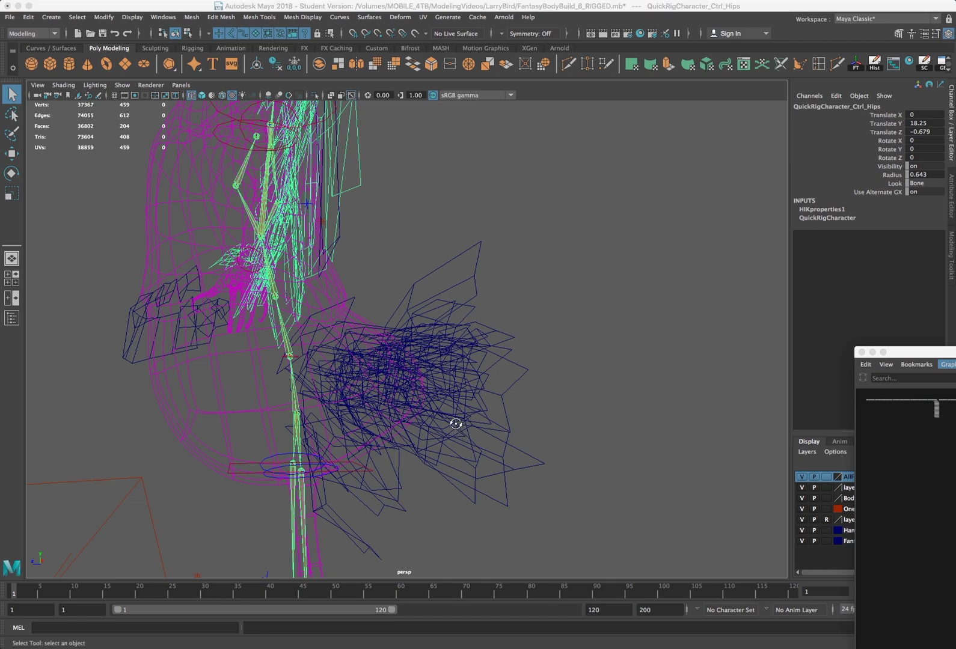
left_click_drag(456, 424, 454, 422, "alt")
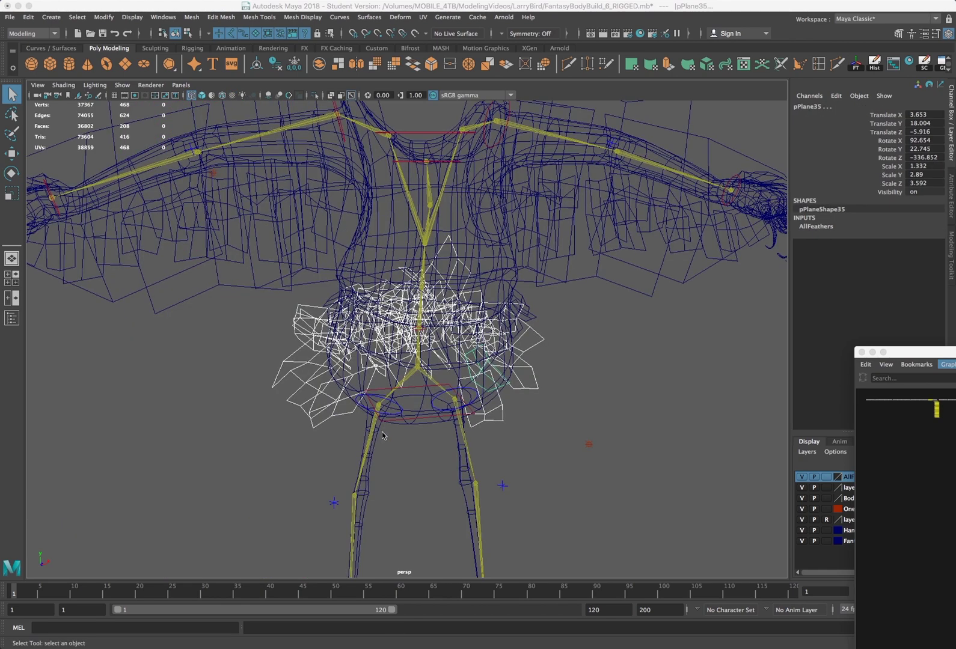
Parent the selected tail feather planes to the rig's hips joint.
left_click_drag(395, 430, 446, 424, "alt")
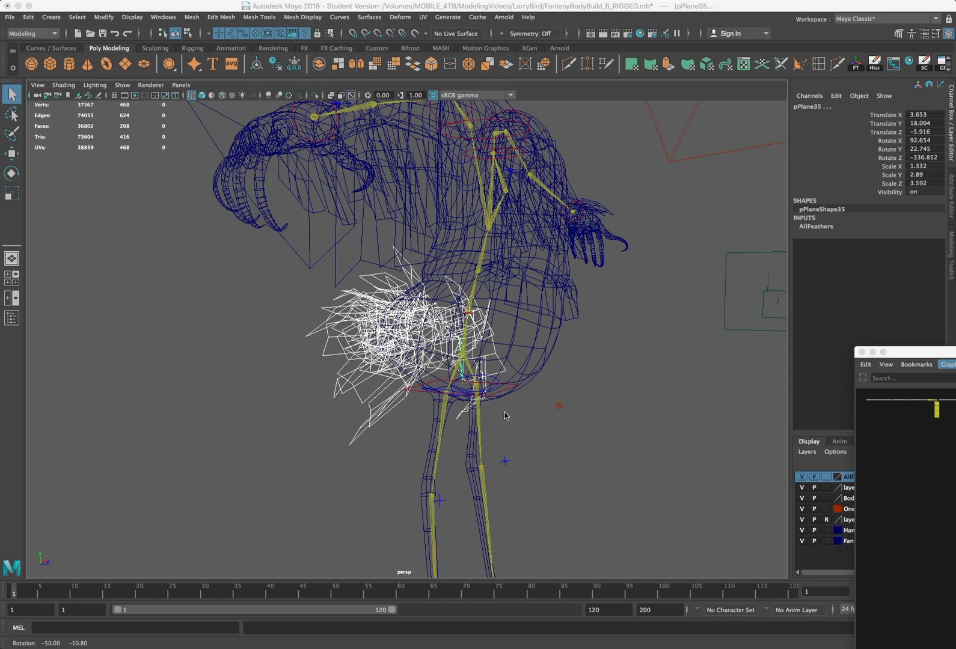
left_click_drag(518, 414, 351, 425, "alt")
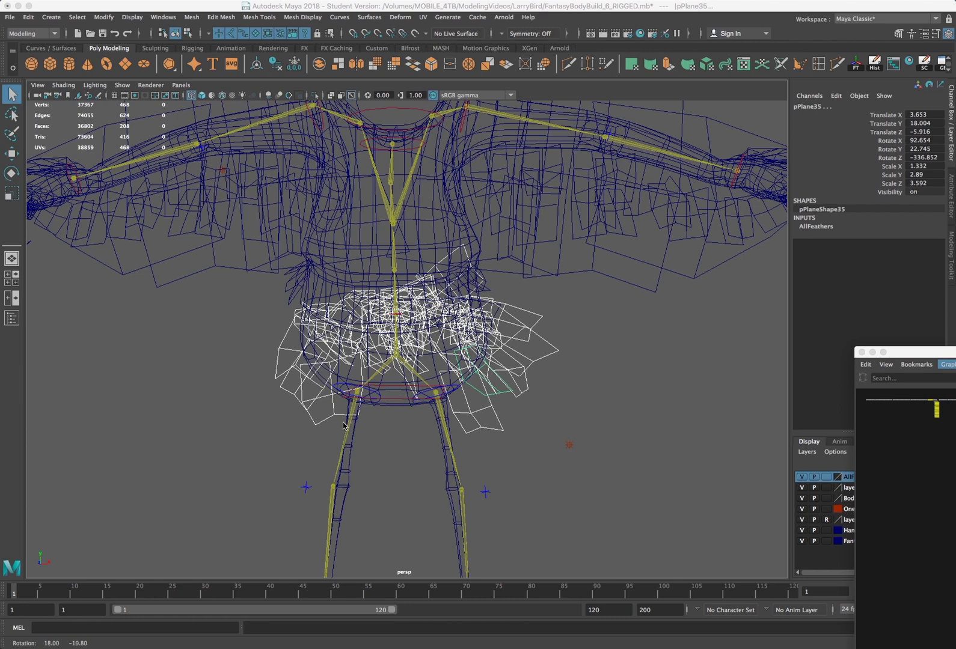
scroll(342, 425, "up", 2)
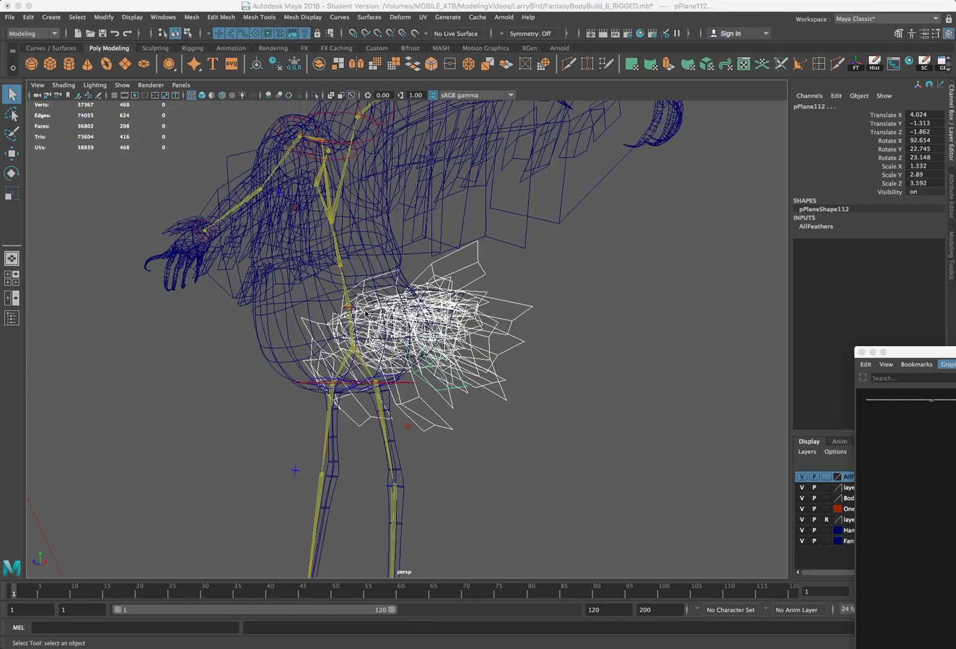
scroll(365, 312, "up", 2)
scroll(364, 313, "up", 2)
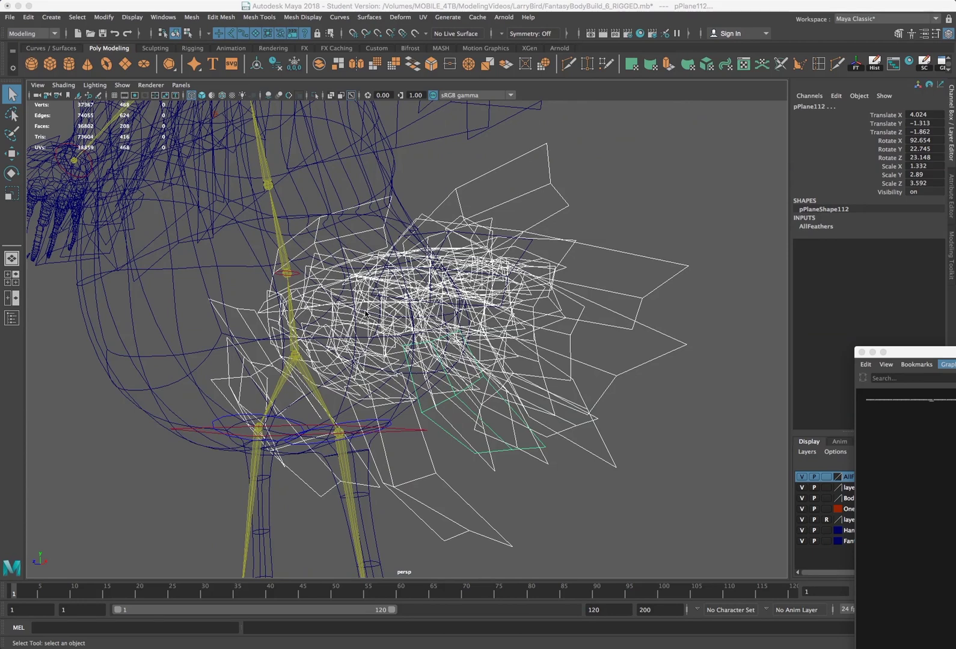
Parent the feather pieces around the bird's waist to the rig's Spine1 joint.
left_click_drag(297, 358, 341, 363, "alt")
left_click_drag(345, 216, 308, 201, "alt")
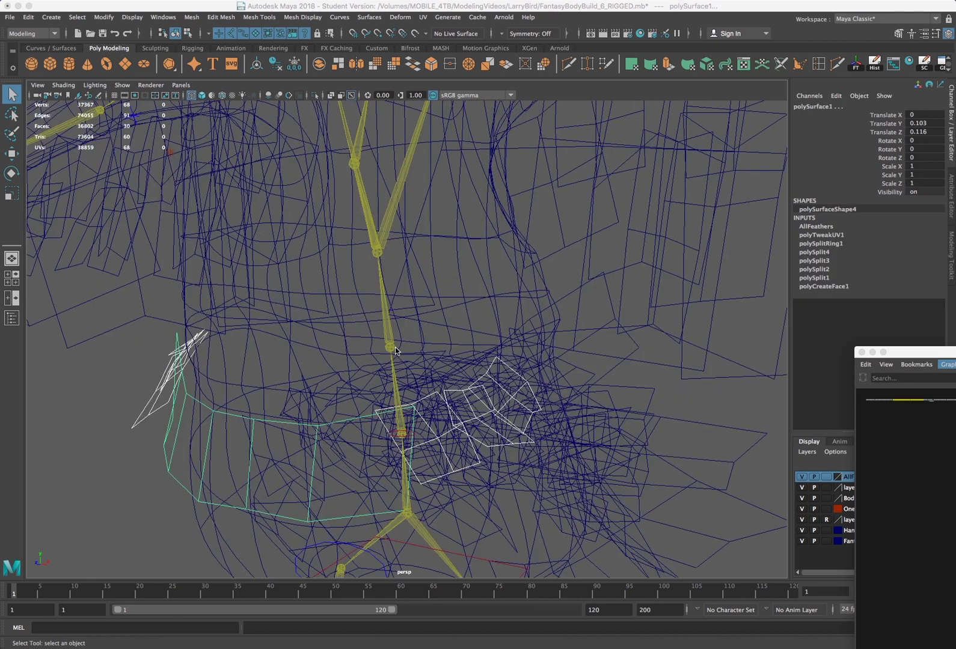
left_click_drag(396, 353, 372, 340, "alt")
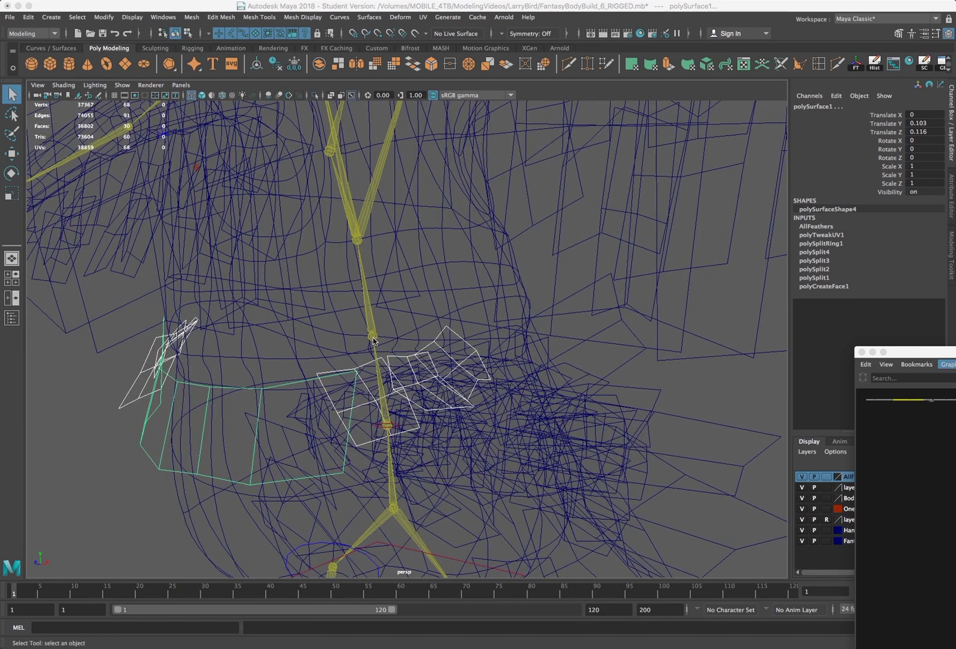
key("super+Tab")
left_click(373, 341)
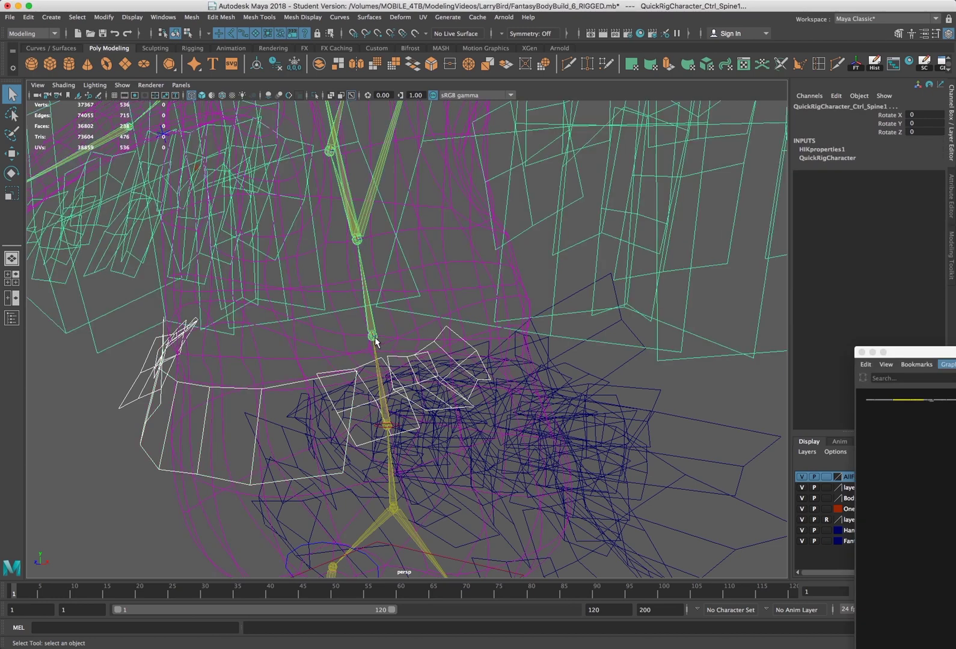
key("z")
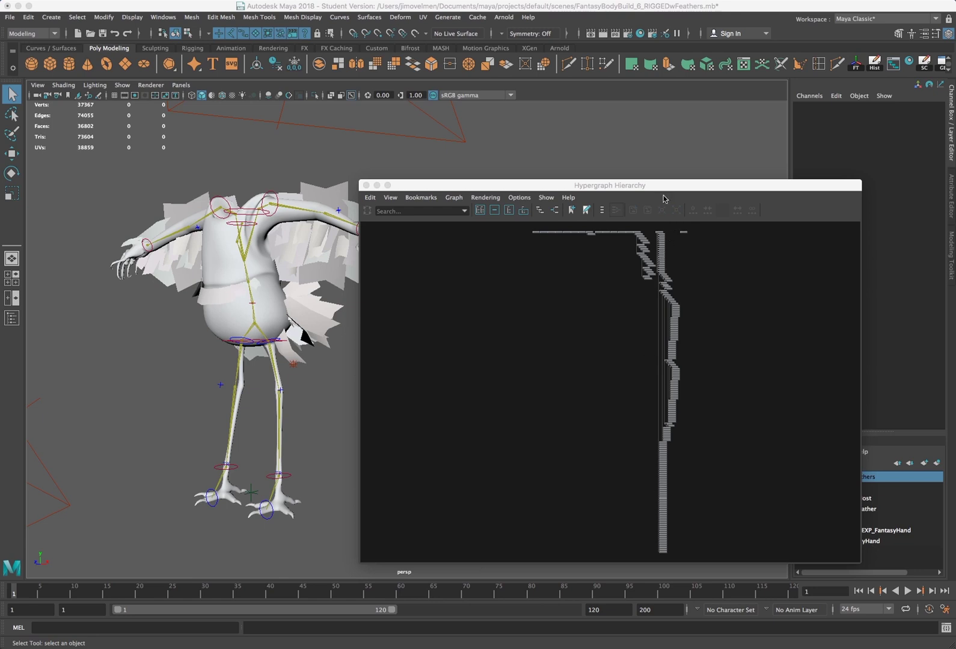
Select the hips effector in the hierarchy and move it down and sideways to test how the body and feathers follow.
left_click(661, 235)
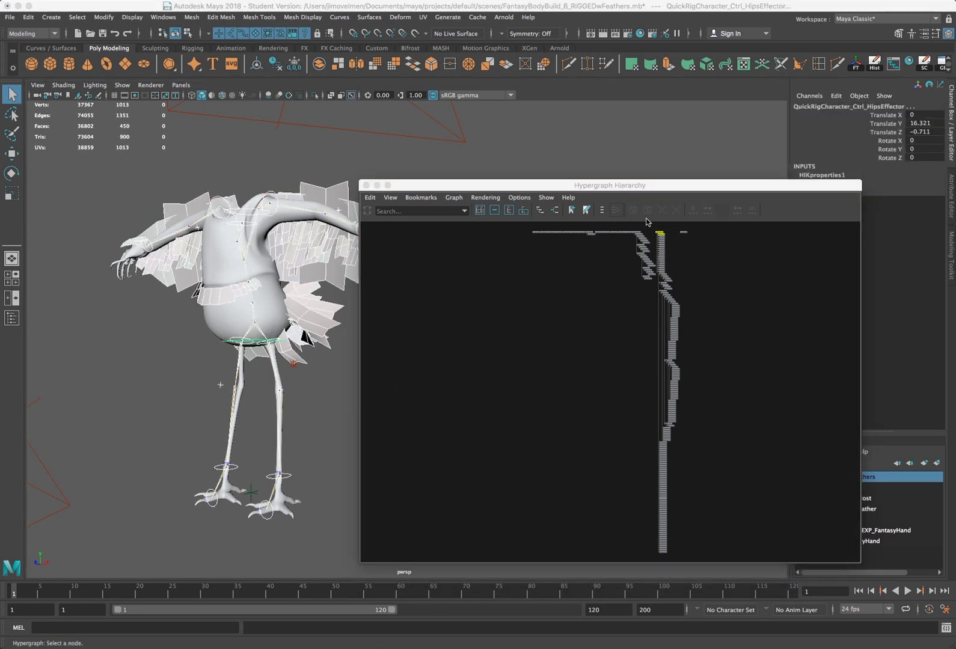
left_click(660, 233)
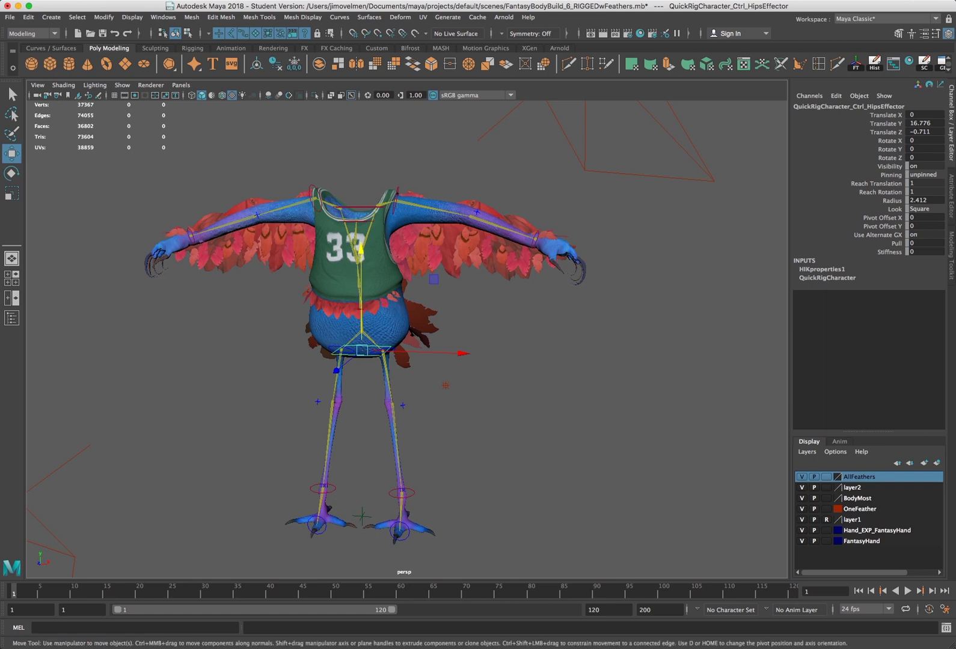
left_click_drag(361, 249, 361, 309)
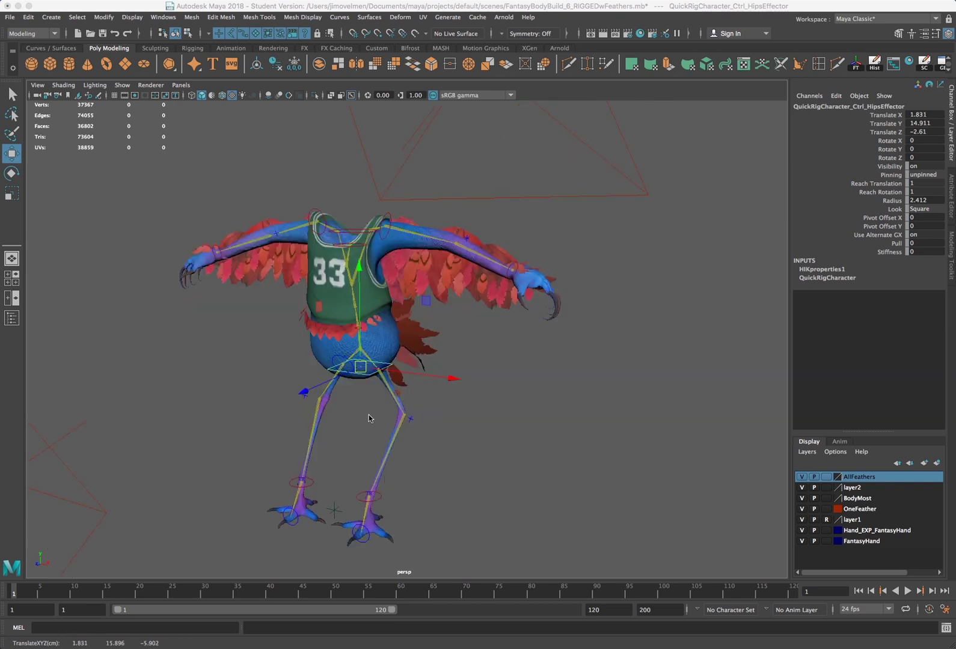
left_click(347, 369)
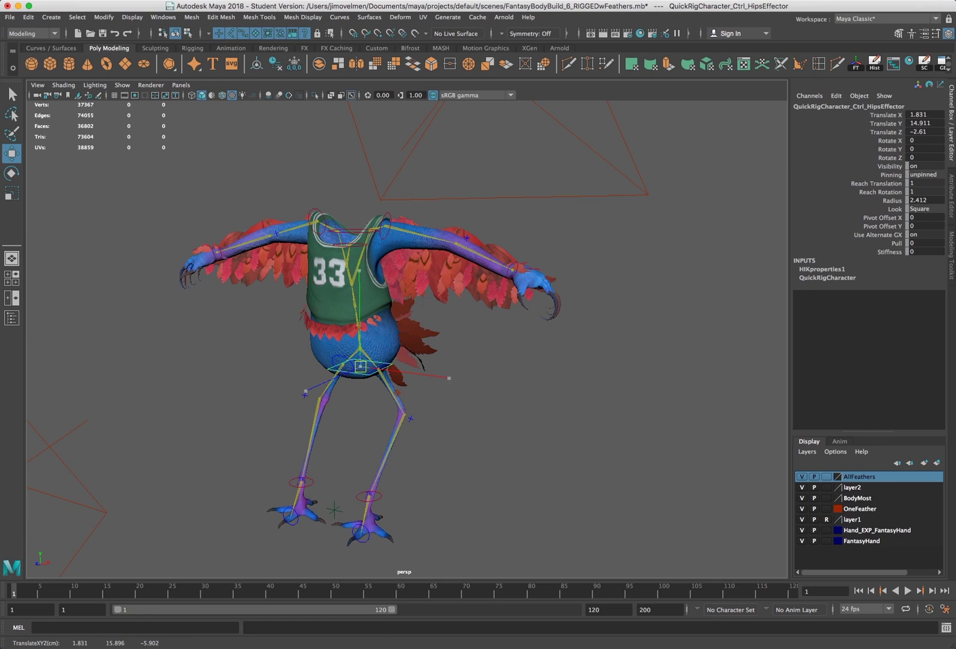
left_click_drag(360, 366, 339, 368)
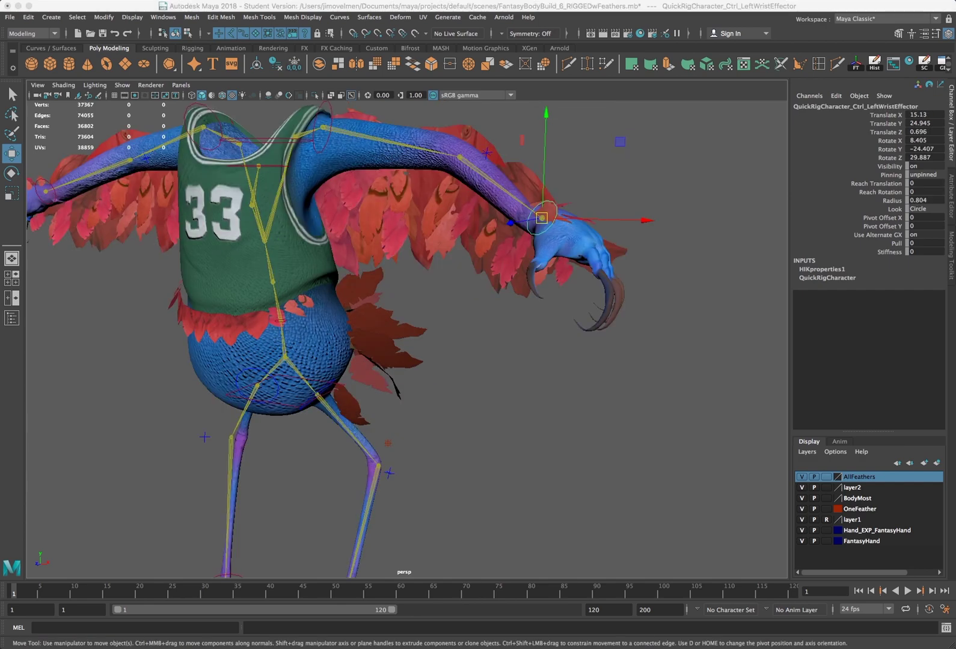
Move the left wrist effector in toward the body, to about X 12.8, Y 24, Z 2.1, bending the elbow to test the wing feathers.
left_click(556, 211)
key("r")
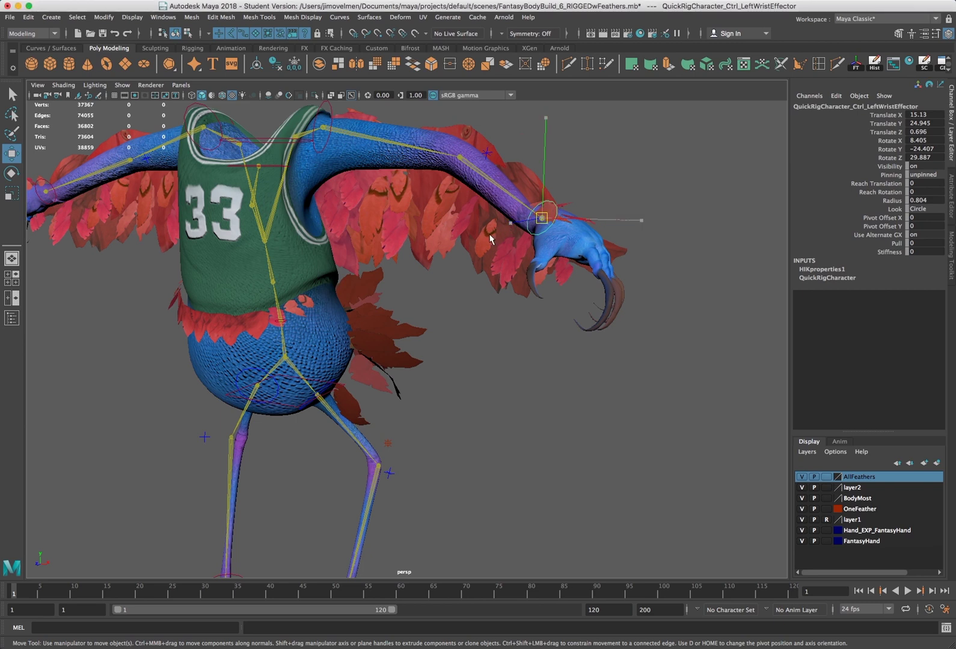
left_click_drag(542, 218, 470, 242)
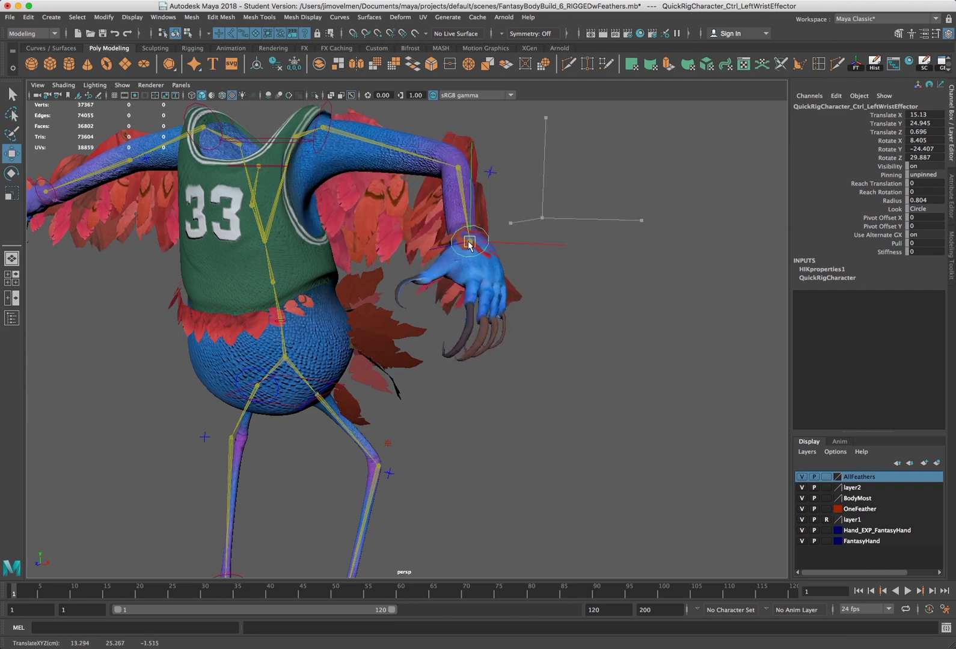
middle_click(526, 239)
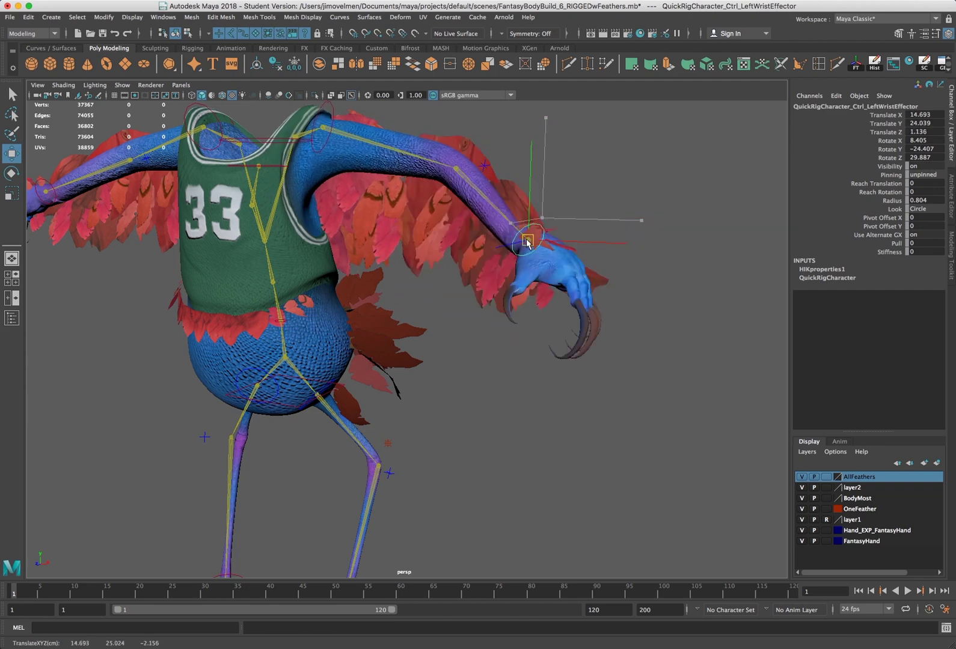
middle_click(472, 246)
middle_click(473, 244)
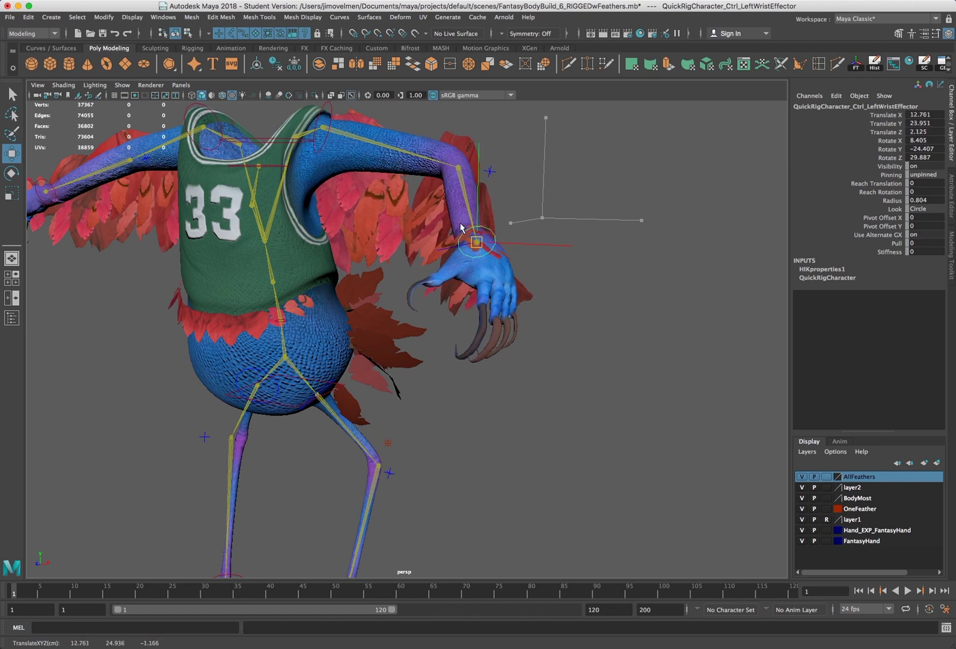
left_click(478, 246)
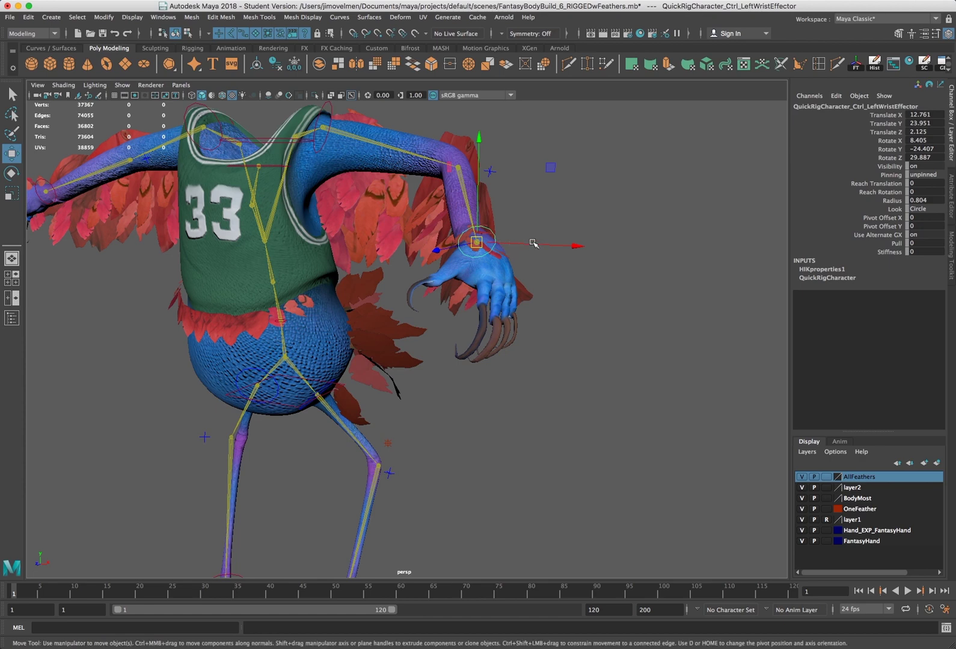
Swing the left wrist effector down and back outward to about X 15.5, Y 24.2, Z 0.7 to test the forearm and hand feathers.
key("grave")
left_click_drag(568, 240, 505, 241)
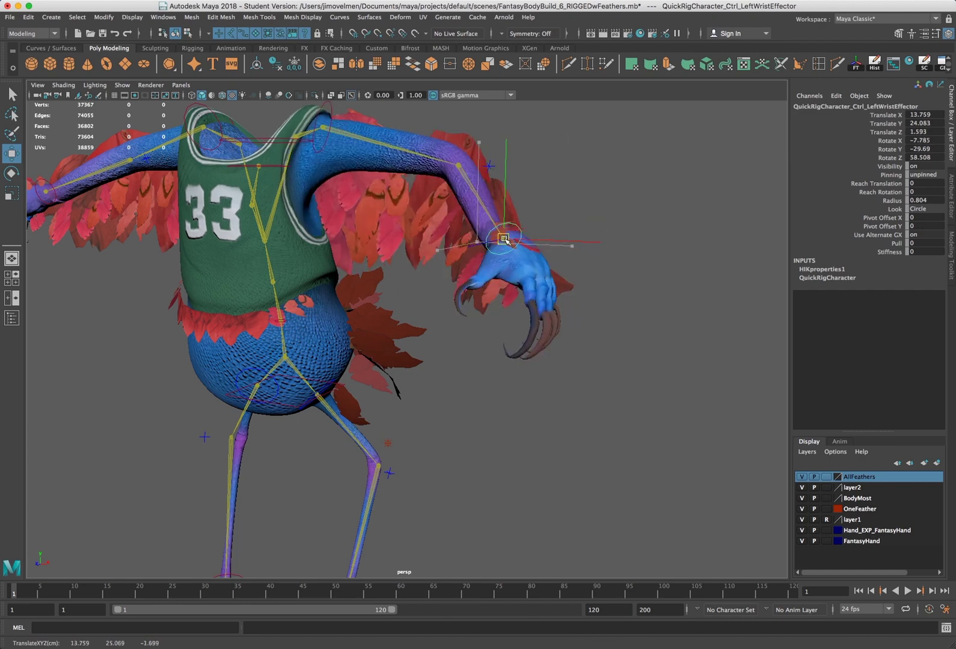
left_click_drag(439, 336, 438, 335)
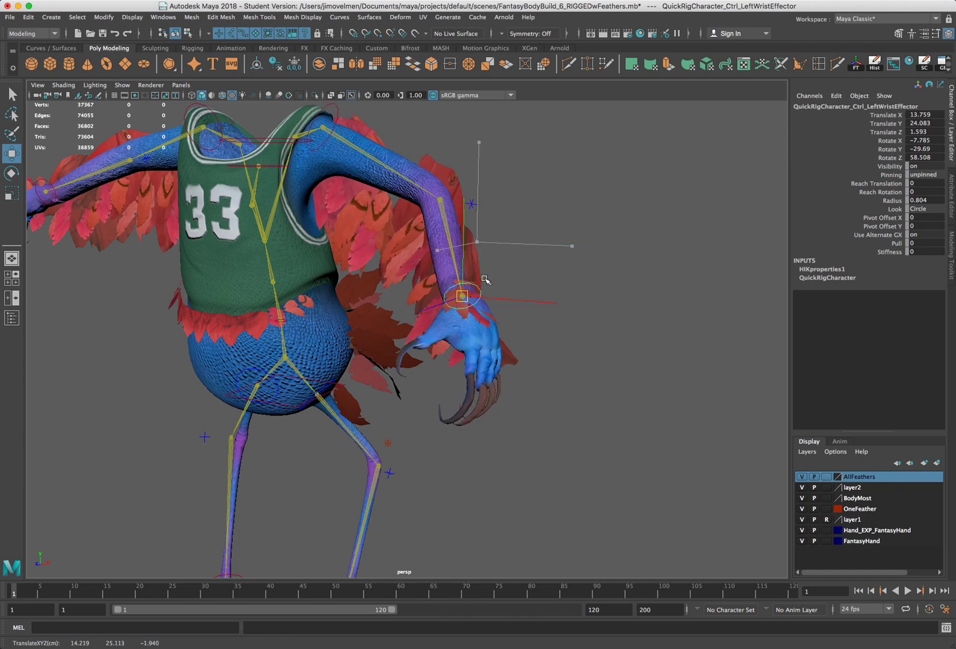
middle_click_drag(503, 265, 541, 247)
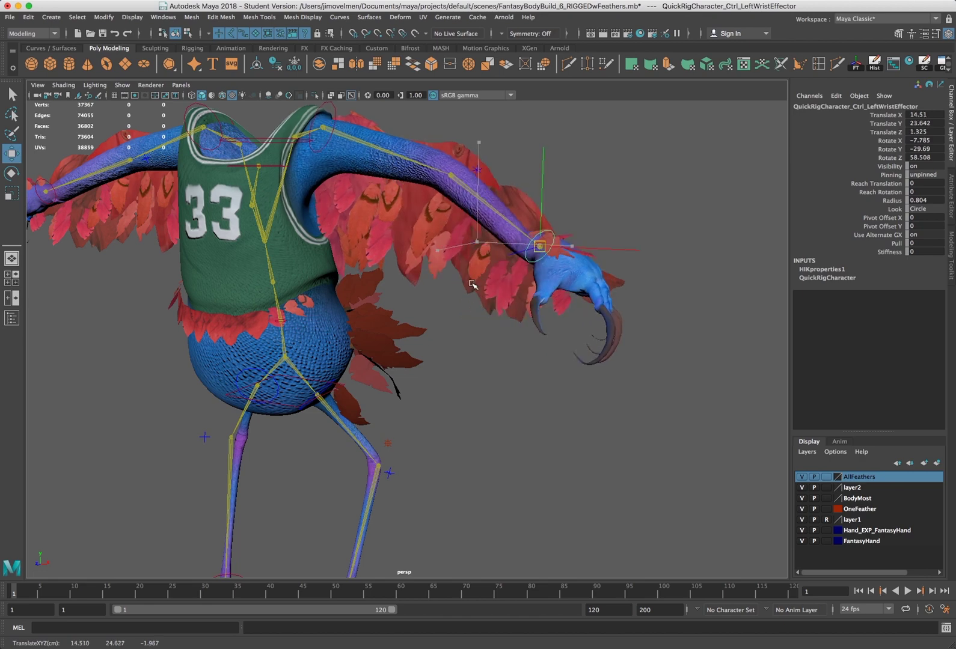
middle_click_drag(473, 283, 472, 283)
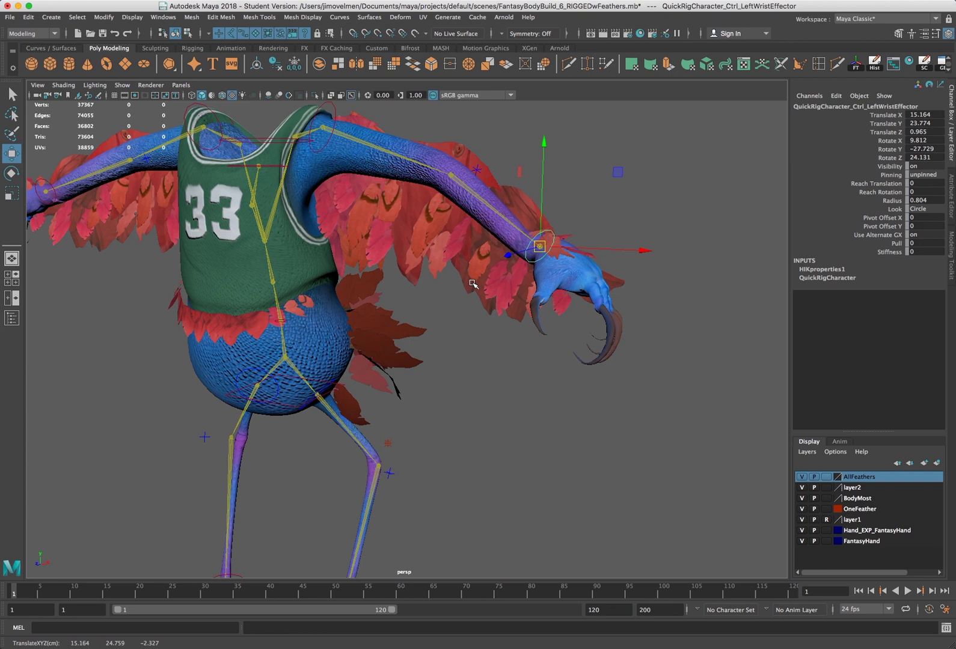
scroll(464, 291, "down", 2)
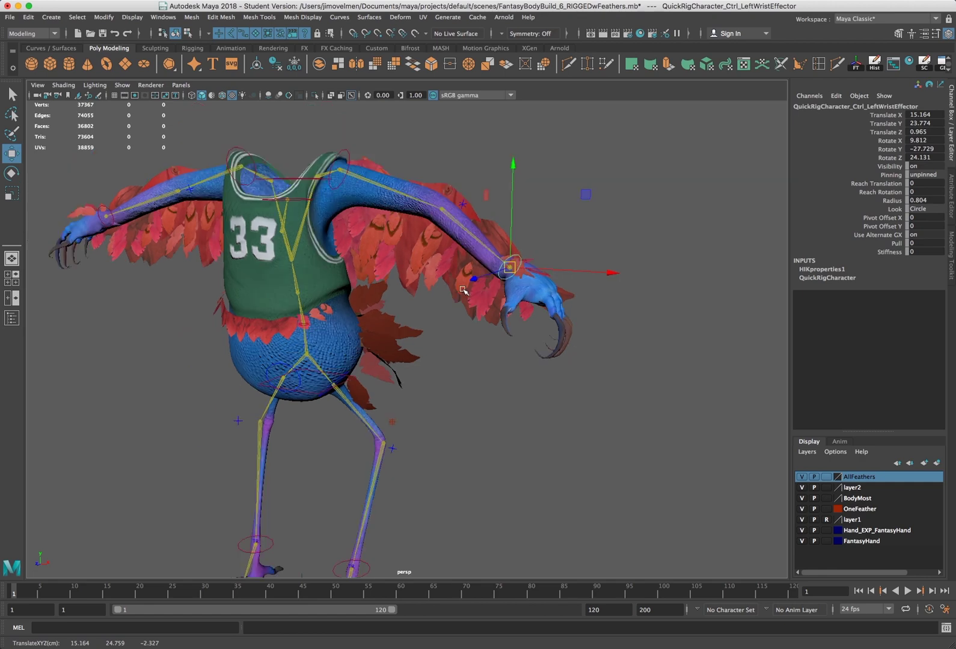
left_click_drag(508, 271, 516, 259)
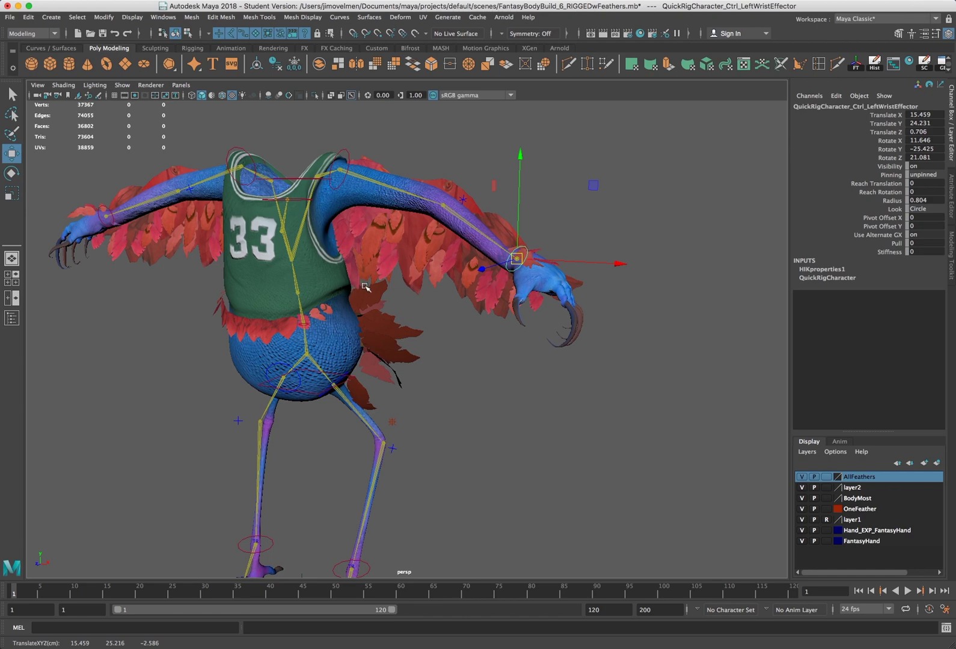
left_click_drag(365, 286, 366, 284, "alt")
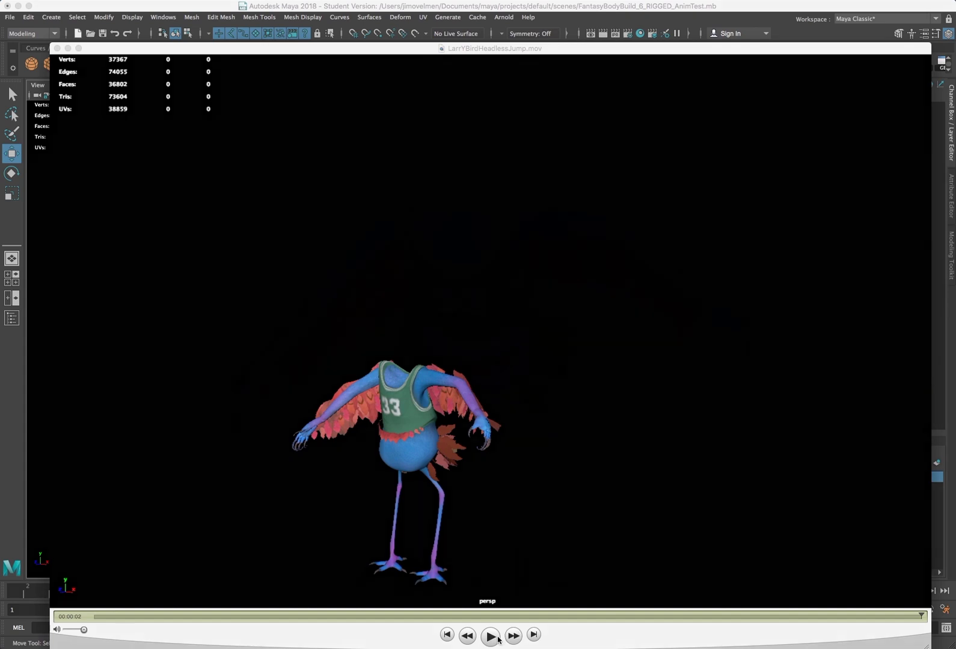
Play the LarrYBirdHeadlessJump.mov animation test and review how the body and feathers move from different angles.
left_click(492, 638)
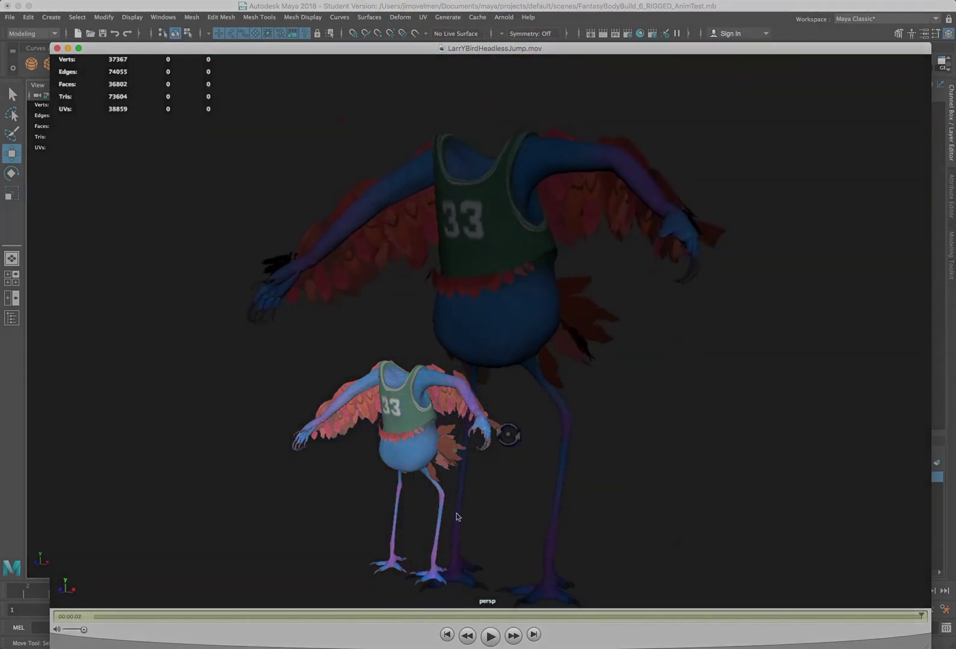
left_click(490, 636)
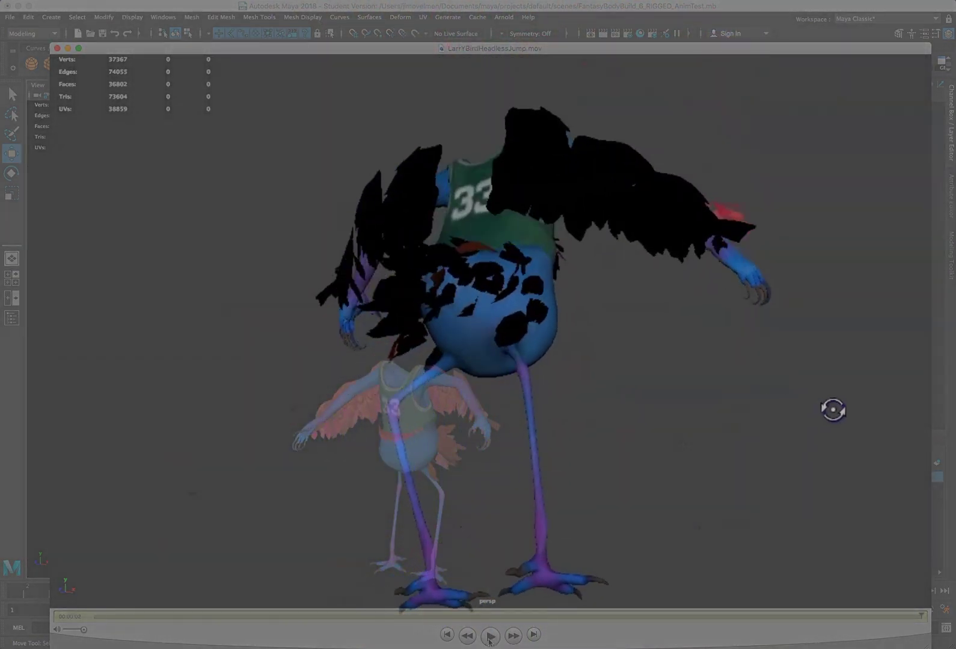
left_click(490, 636)
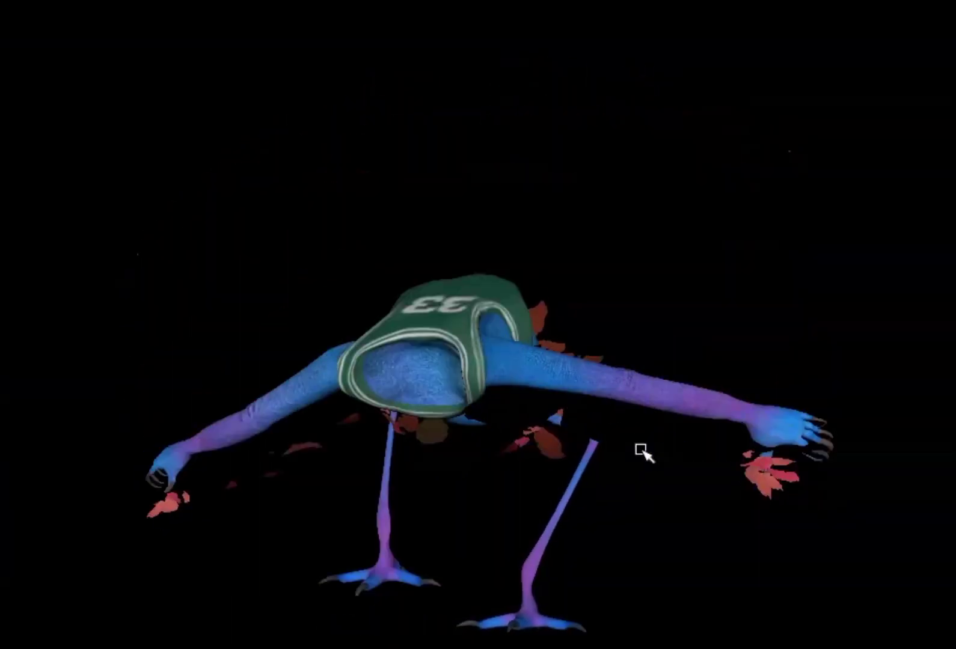
left_click_drag(629, 466, 354, 434)
middle_click_drag(459, 432, 360, 555, "alt")
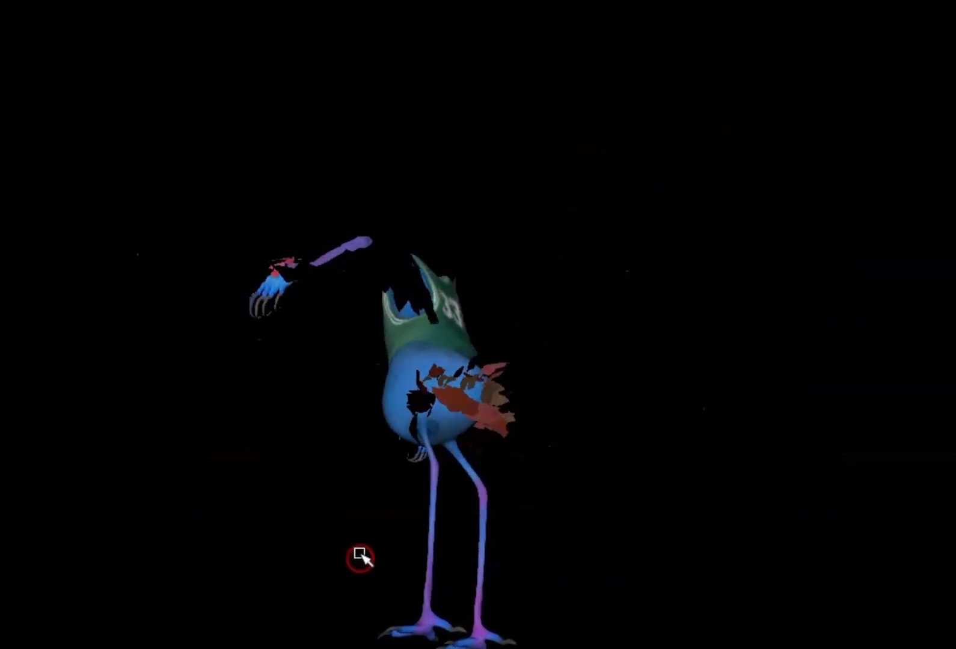
Cycle the viewport background through black, gradient and grey while examining the animated bird's body and feathers from several angles.
key("alt+b")
key("alt+b")
key("alt+b")
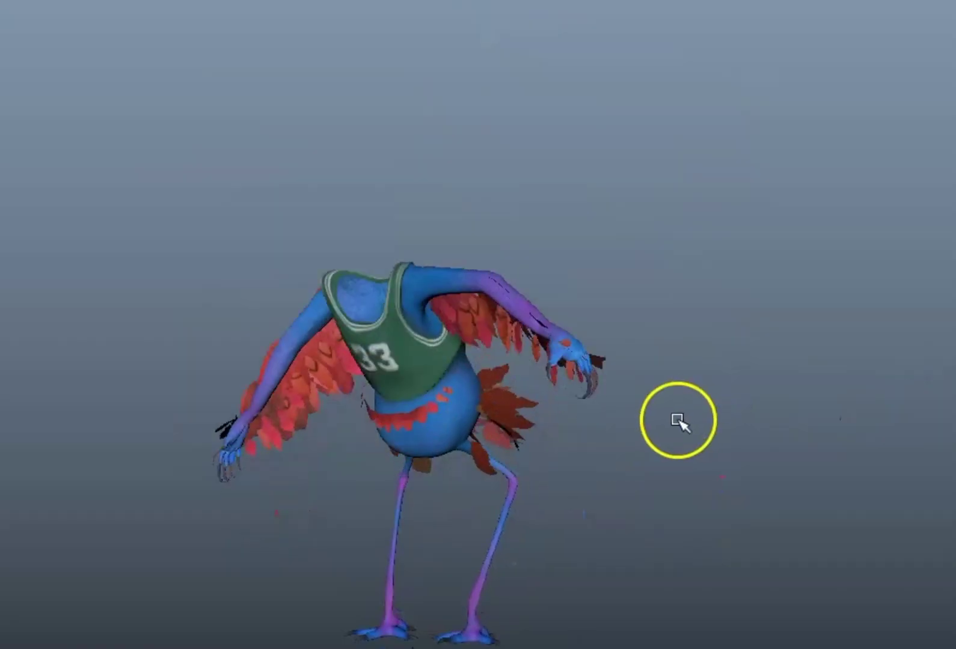
left_click_drag(617, 473, 735, 394, "alt")
left_click_drag(442, 439, 407, 389, "alt")
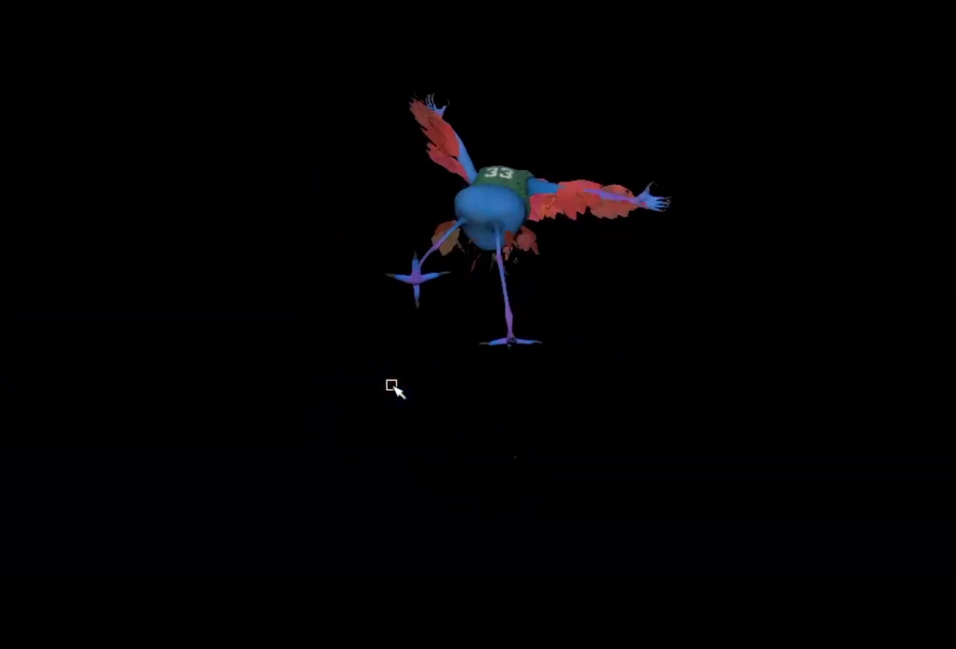
left_click(400, 390)
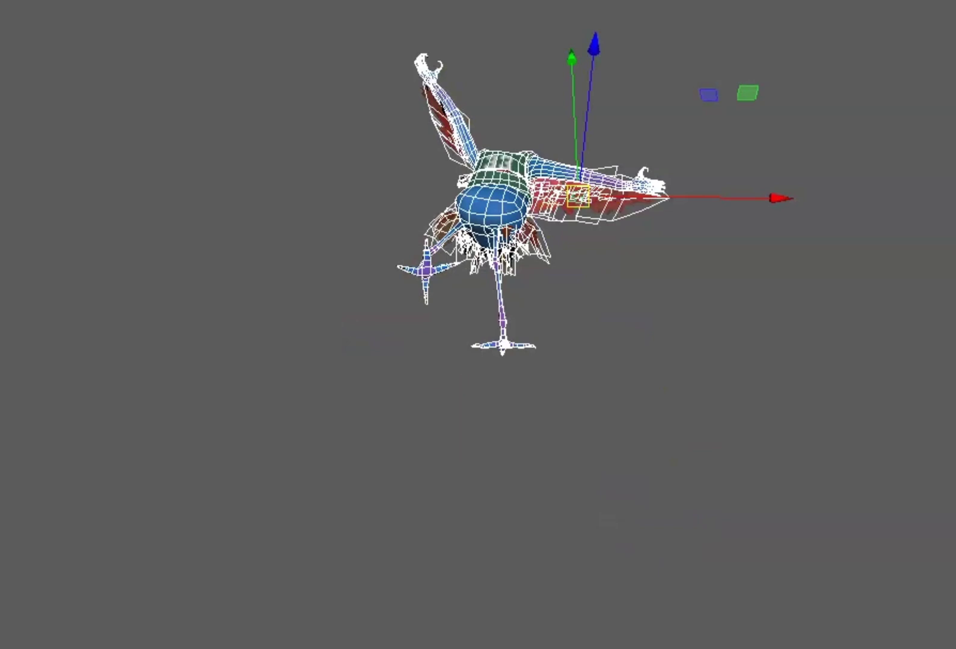
left_click(779, 522)
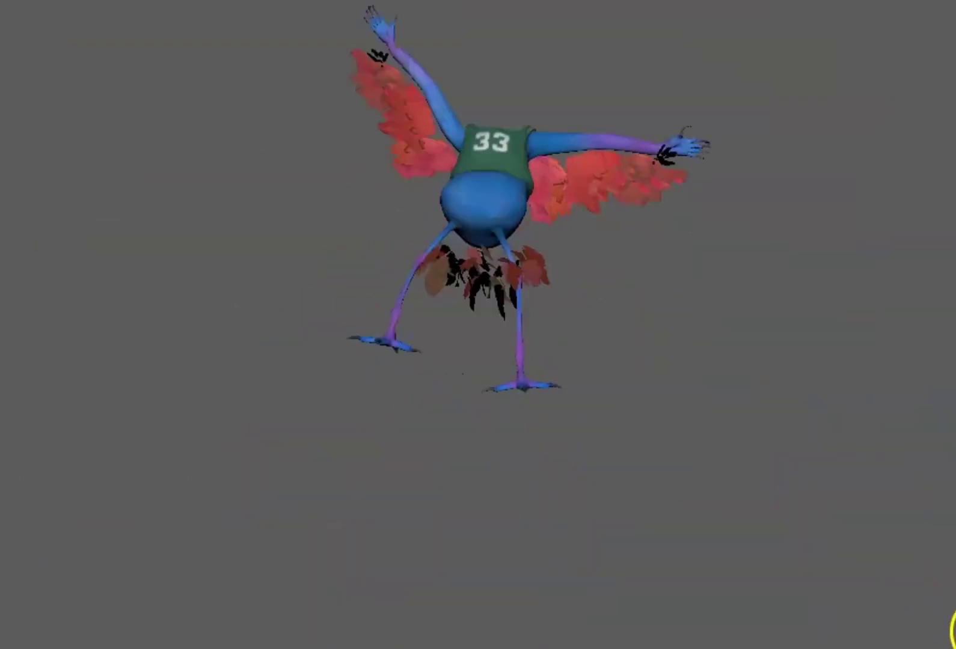
left_click(898, 522)
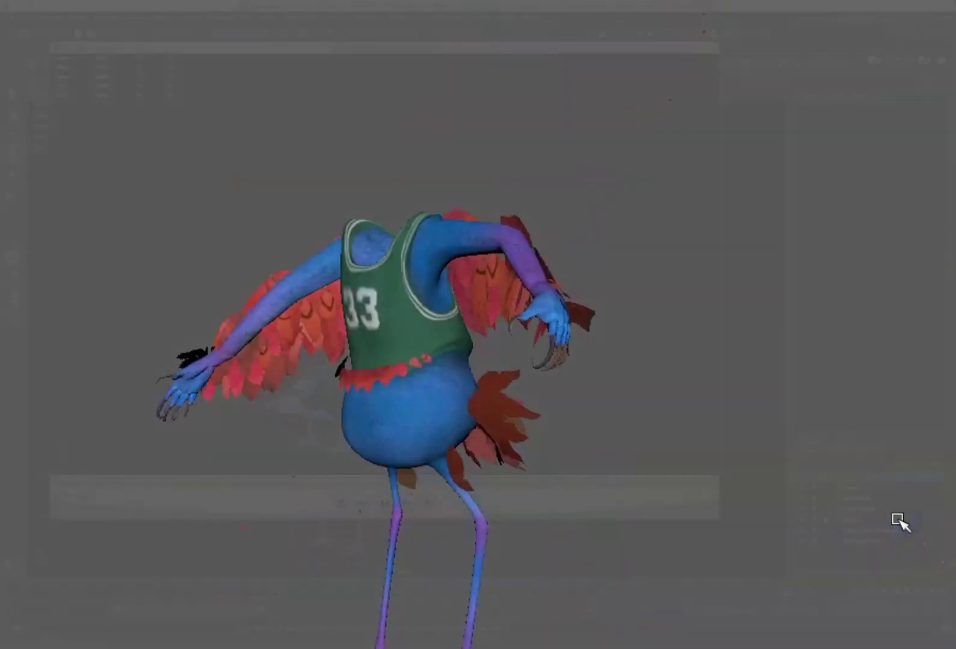
key("super+space")
left_click(892, 134)
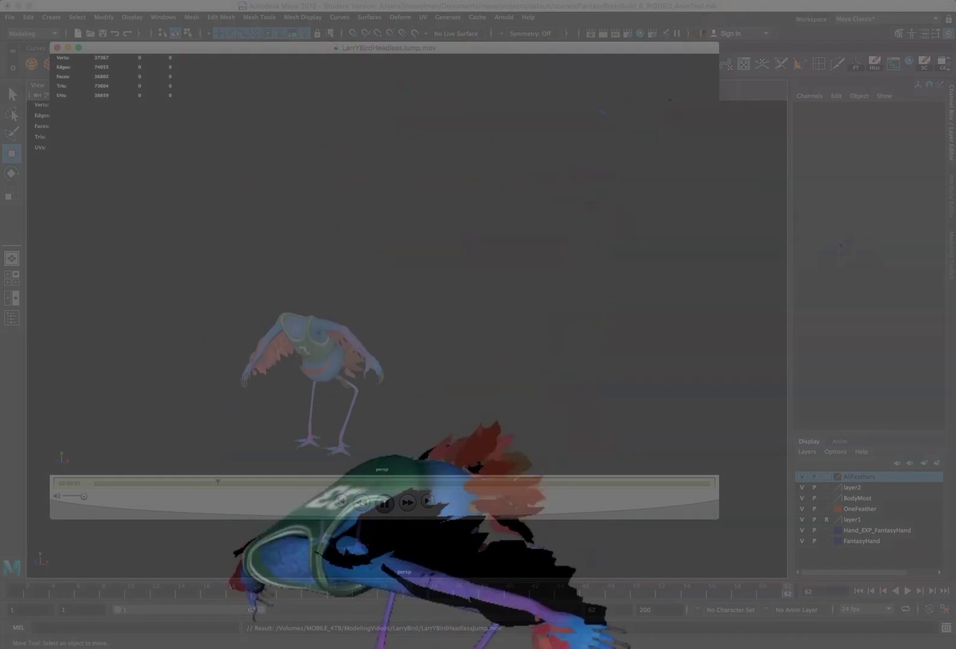
key("space")
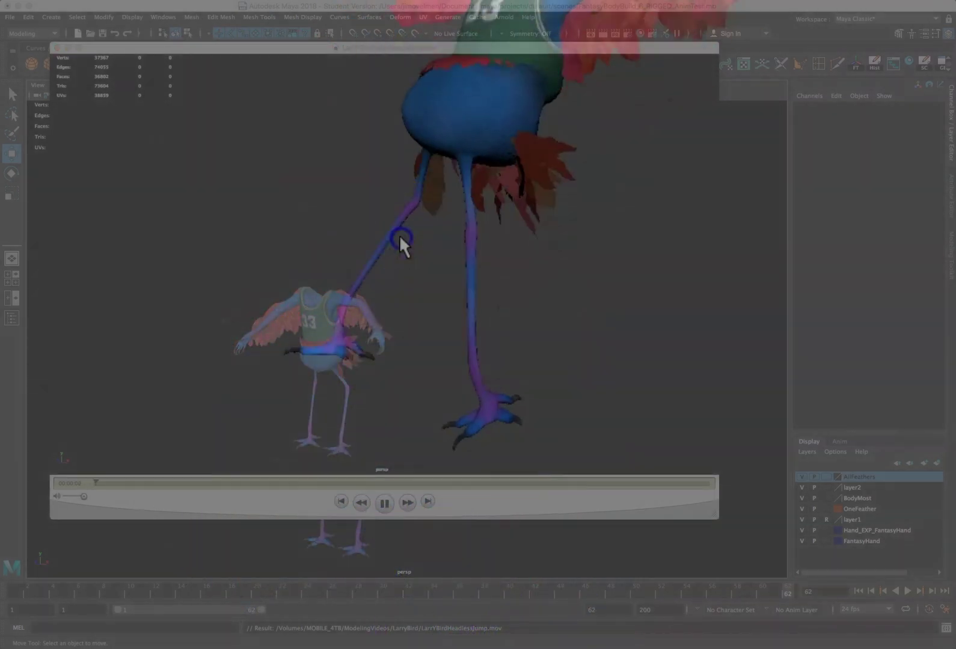
left_click(642, 378)
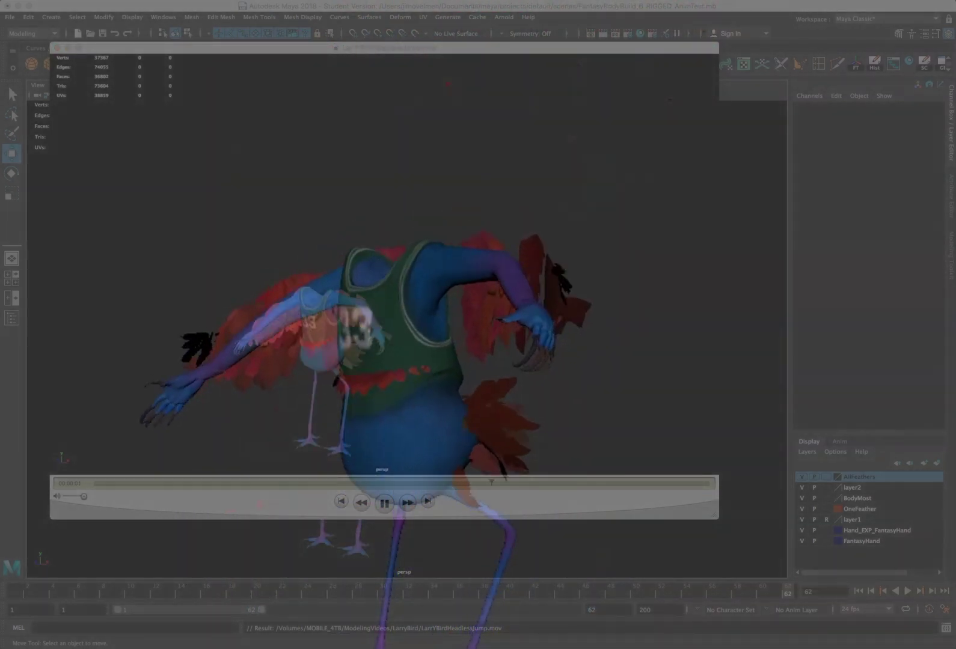